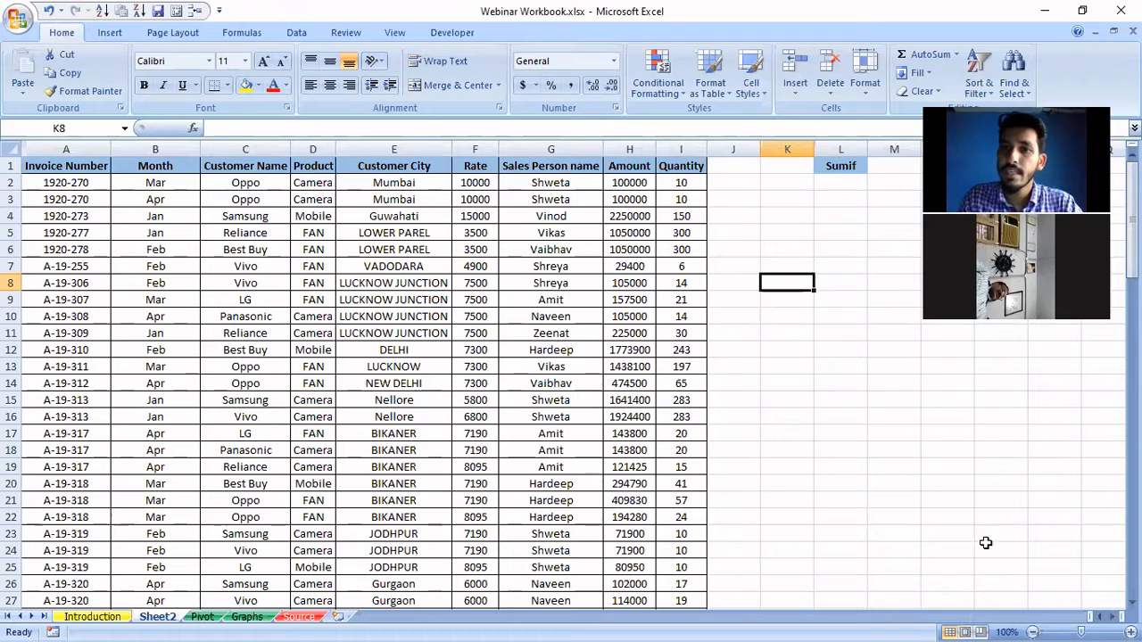
Start a SUMIF formula in cell L2 under the Sumif heading, using the whole Month column B:B as the range.
{"action": "left_click", "coordinate": [827, 169]}
{"action": "left_click", "coordinate": [830, 179]}
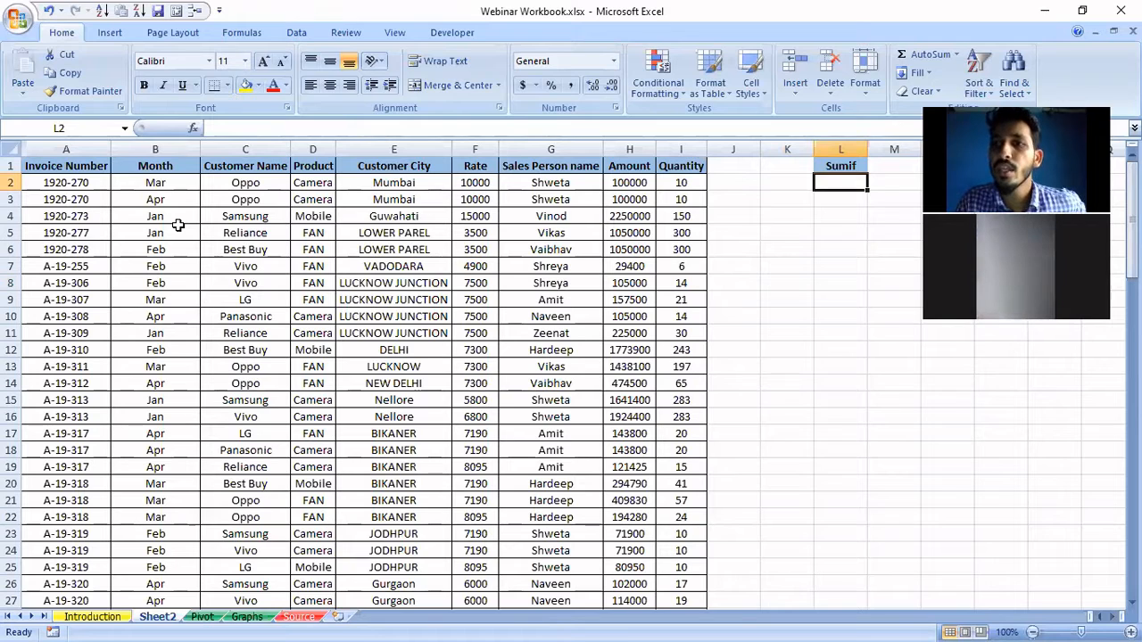
{"action": "left_click", "coordinate": [168, 166]}
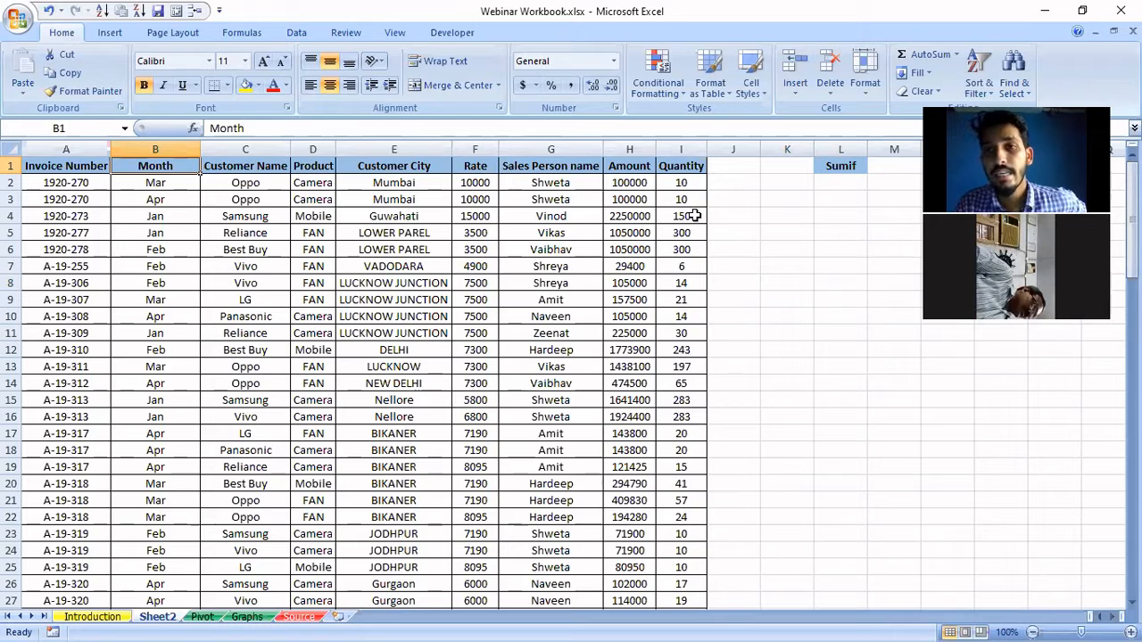
{"action": "left_click", "coordinate": [839, 182]}
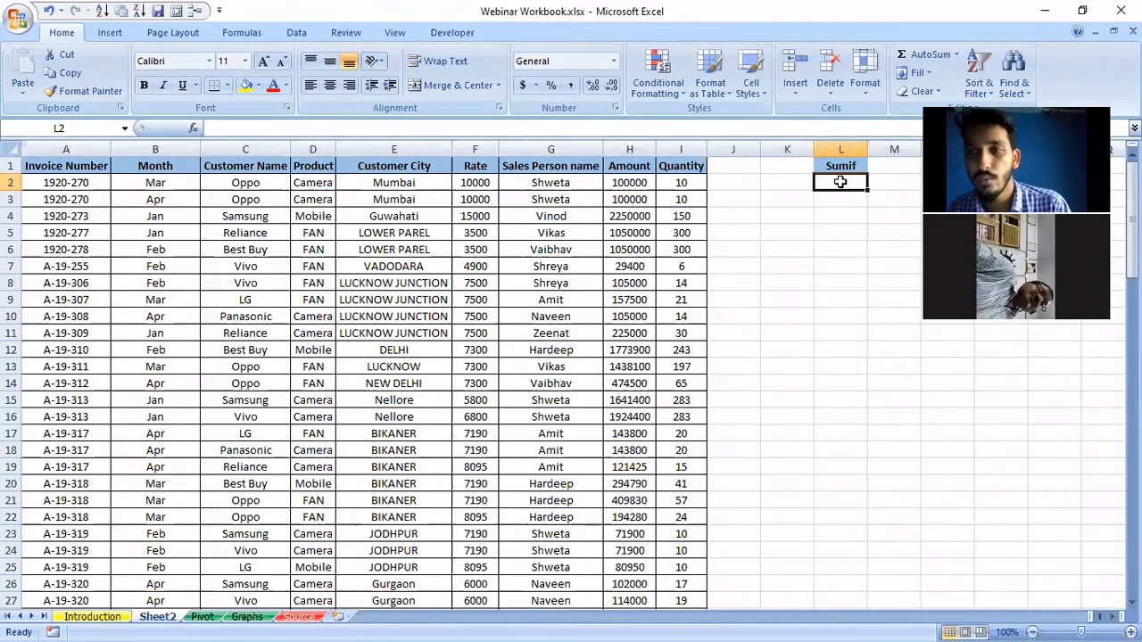
{"action": "type", "text": "="}
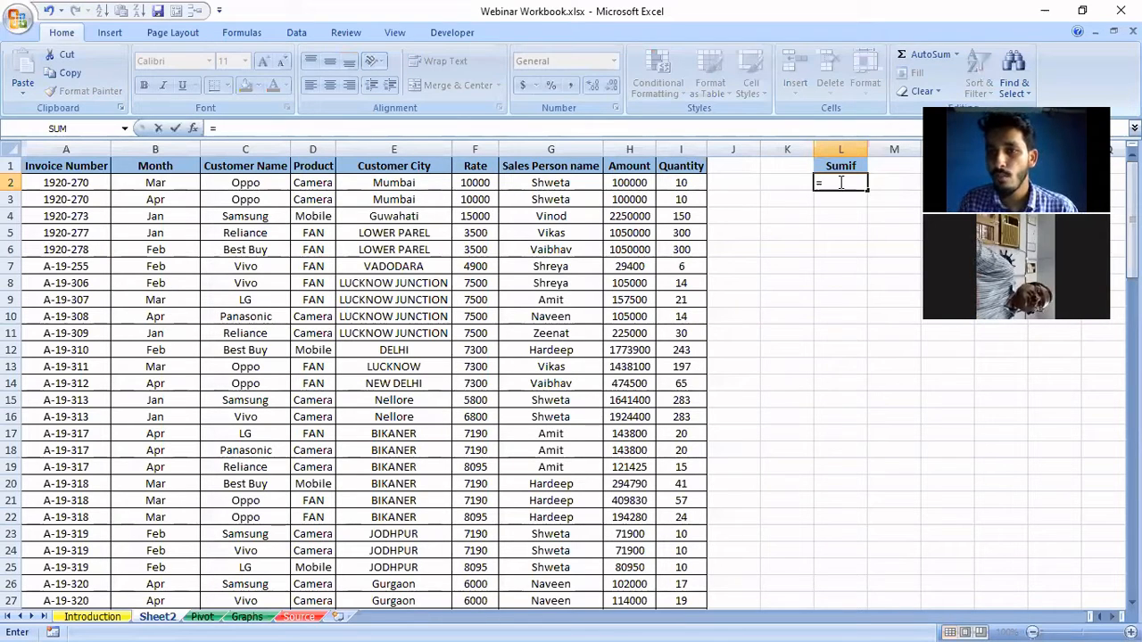
{"action": "type", "text": "sumif"}
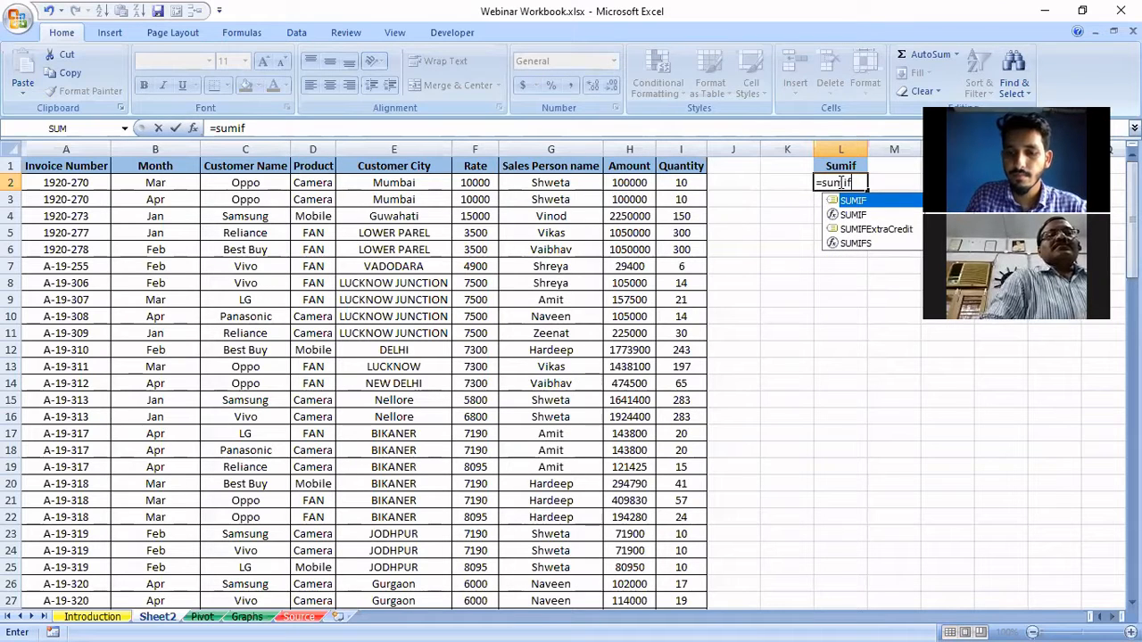
{"action": "key", "text": "Tab"}
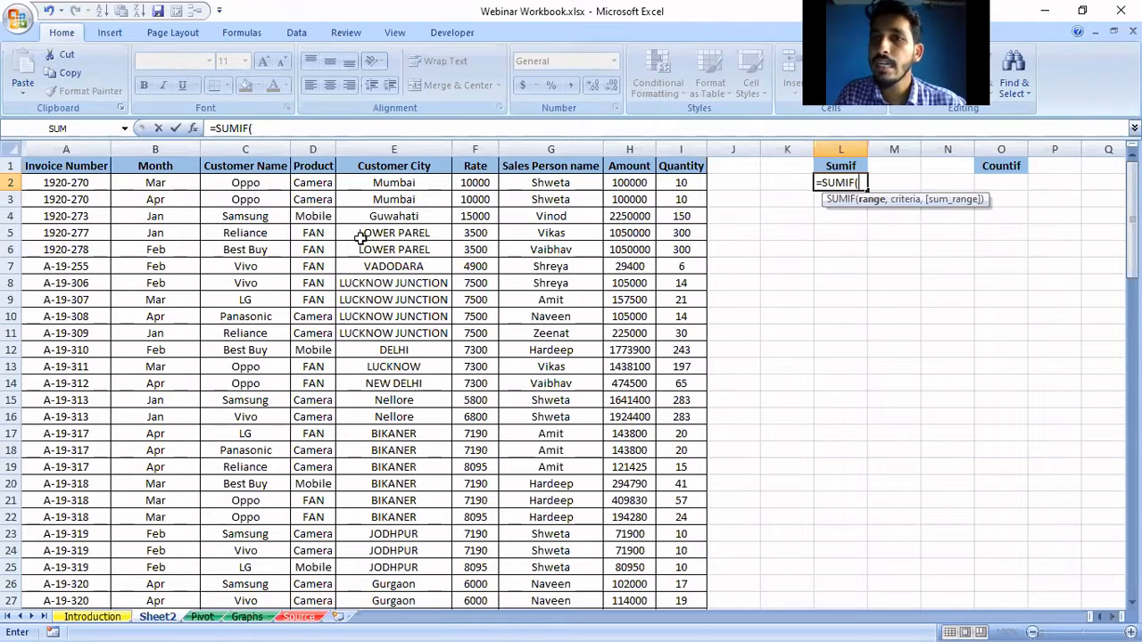
{"action": "left_click", "coordinate": [155, 158]}
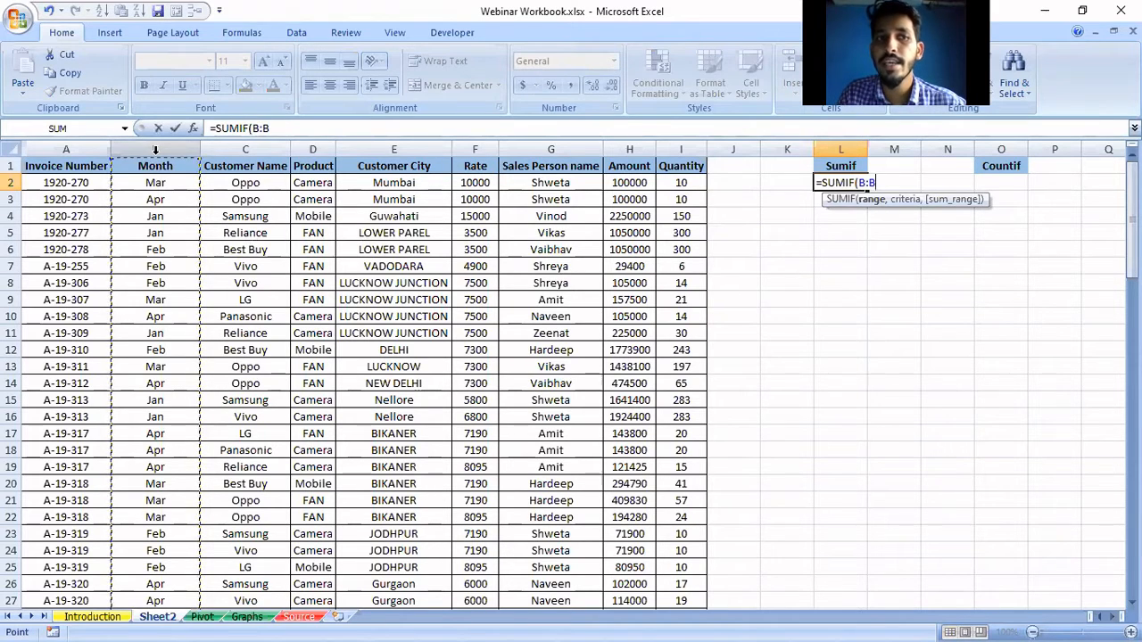
{"action": "scroll", "coordinate": [162, 368], "scroll_direction": "down", "scroll_amount": 10}
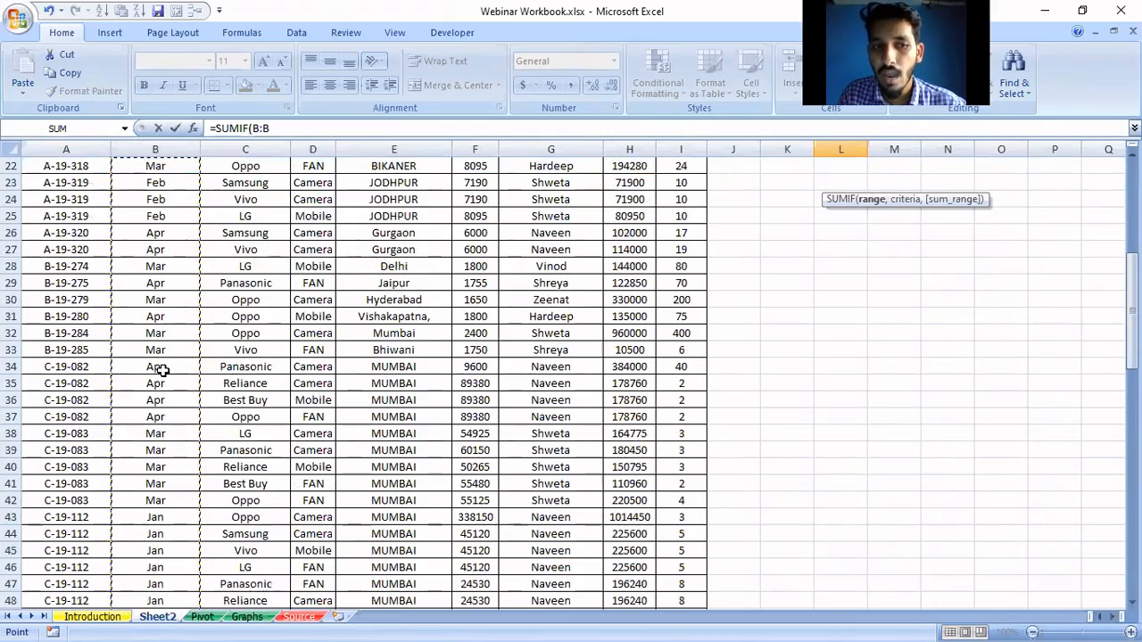
{"action": "scroll", "coordinate": [163, 368], "scroll_direction": "up", "scroll_amount": 10}
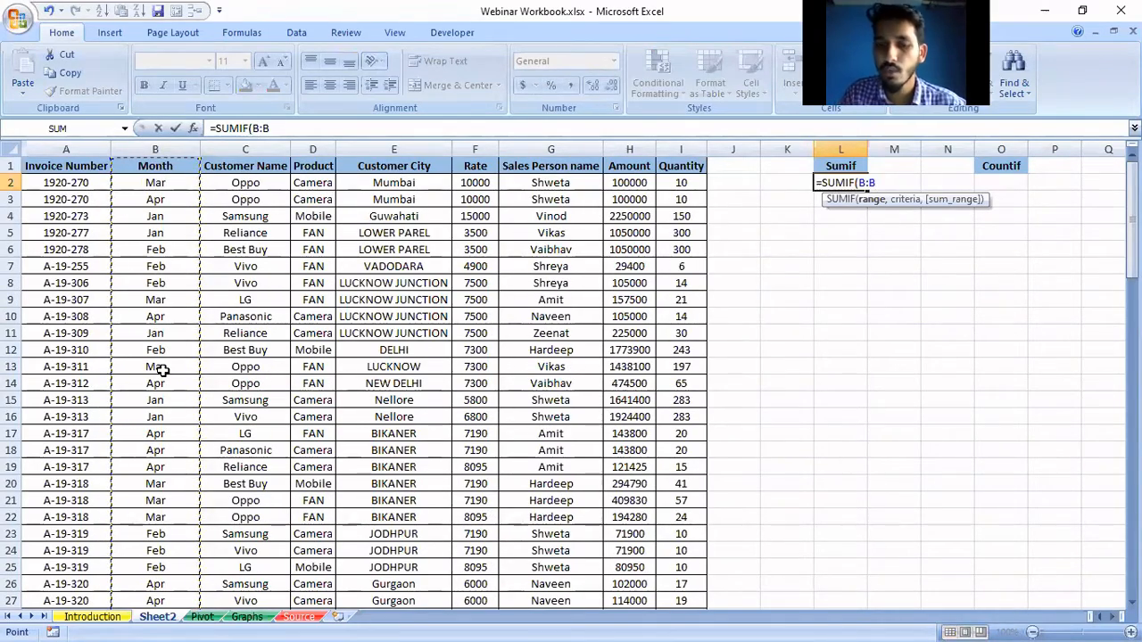
Complete the SUMIF formula in L2 with the criterion "Feb" and the Quantity column I:I as the sum range.
{"action": "type", "text": ","}
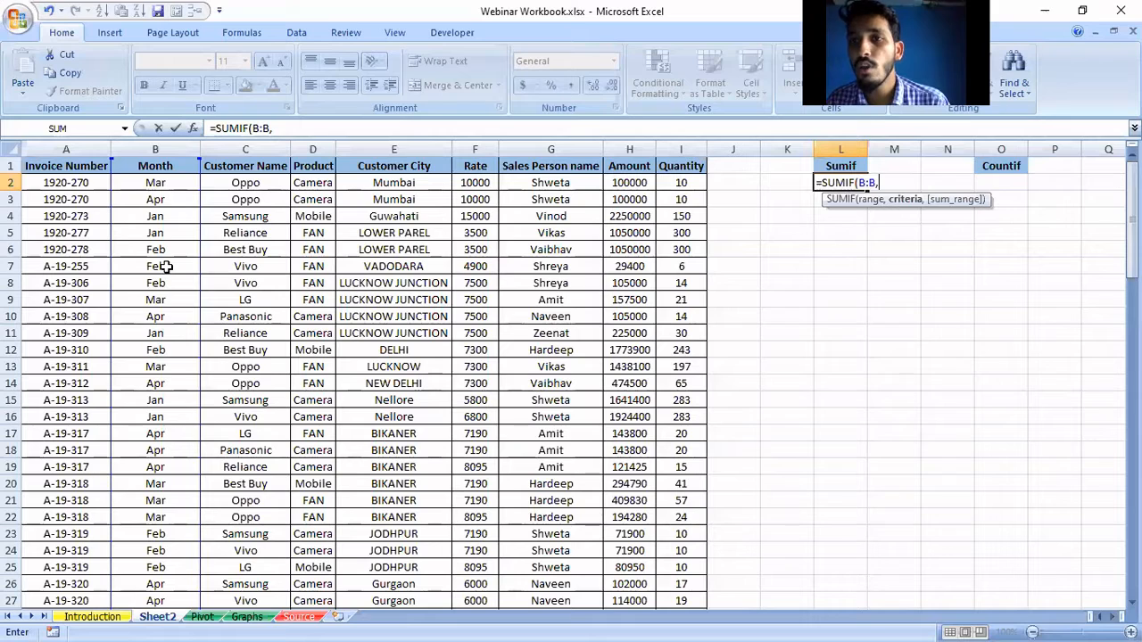
{"action": "type", "text": "\""}
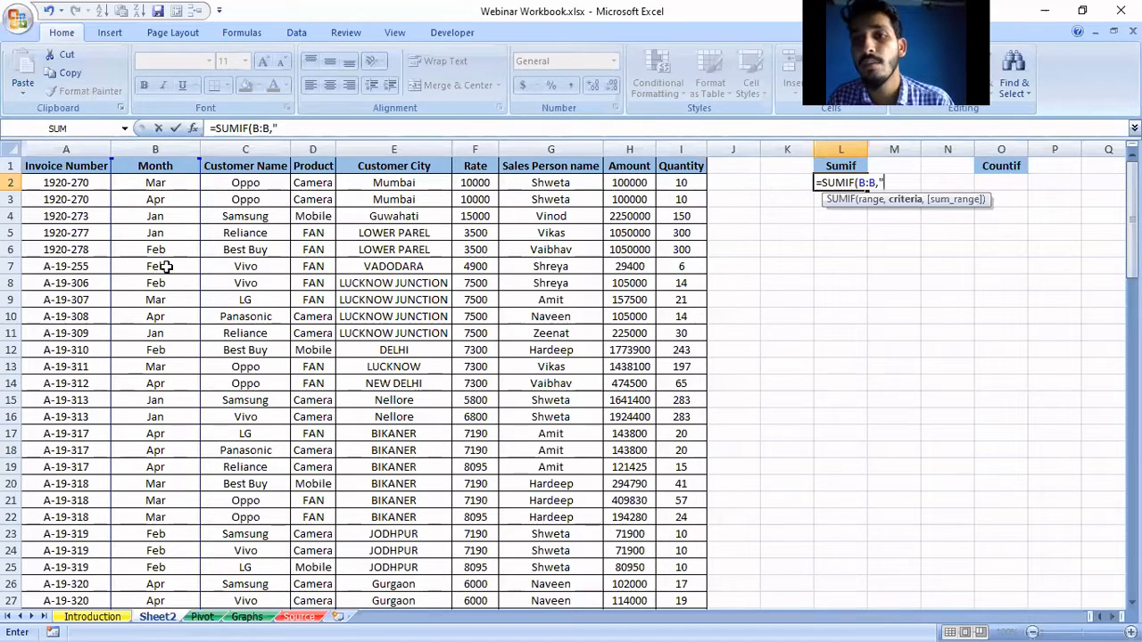
{"action": "type", "text": "Fe"}
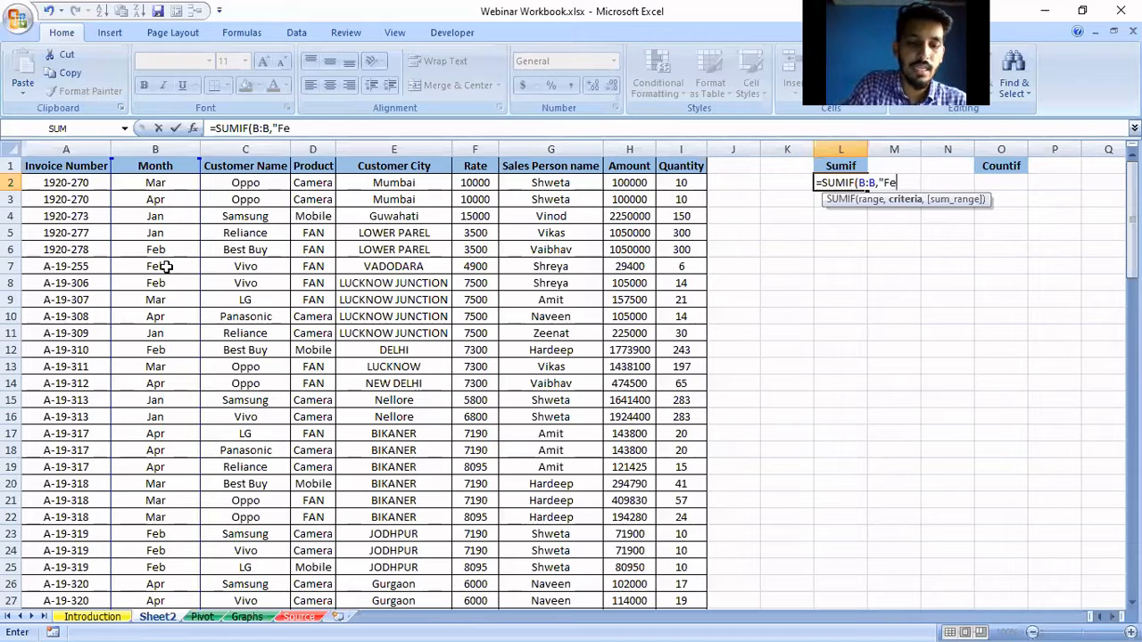
{"action": "type", "text": "b\""}
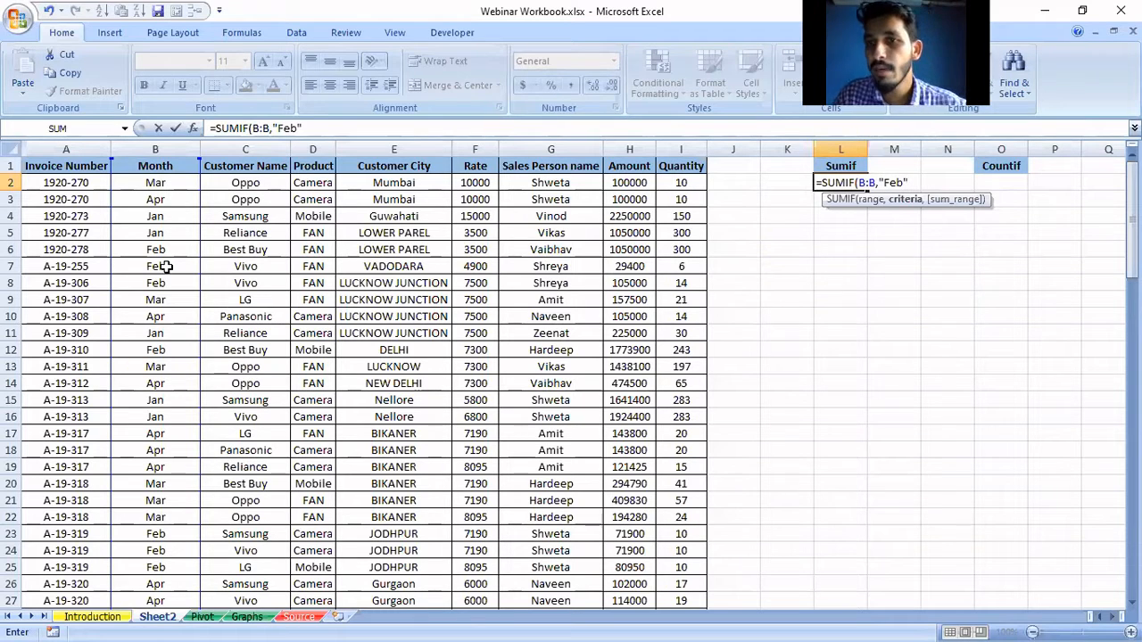
{"action": "type", "text": ","}
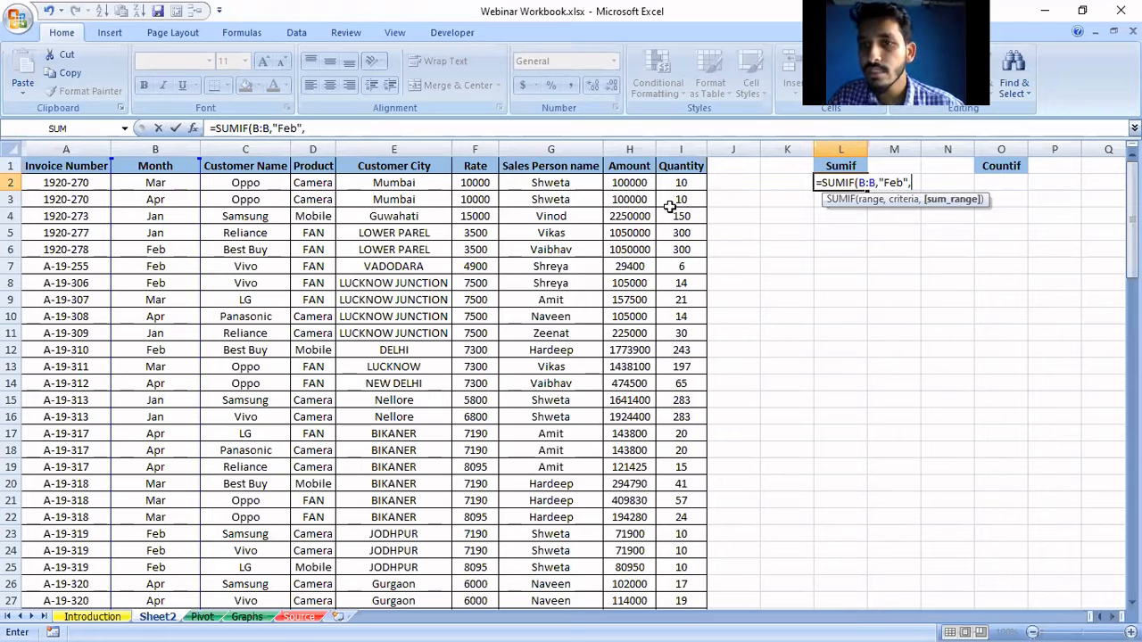
{"action": "left_click", "coordinate": [673, 148]}
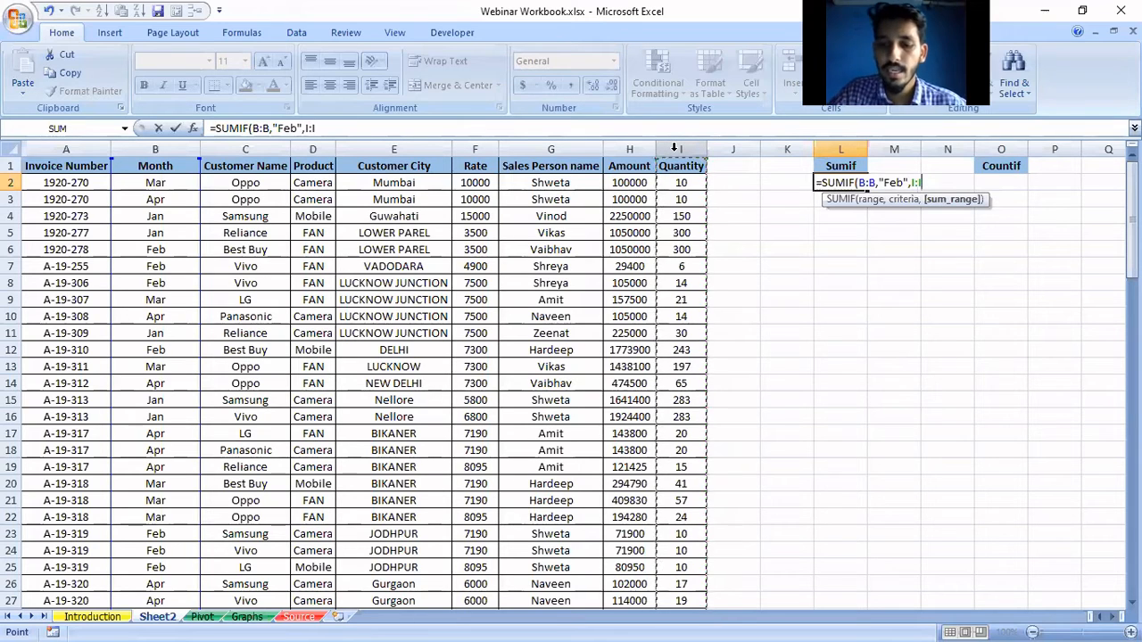
{"action": "type", "text": ")"}
{"action": "key", "text": "Return"}
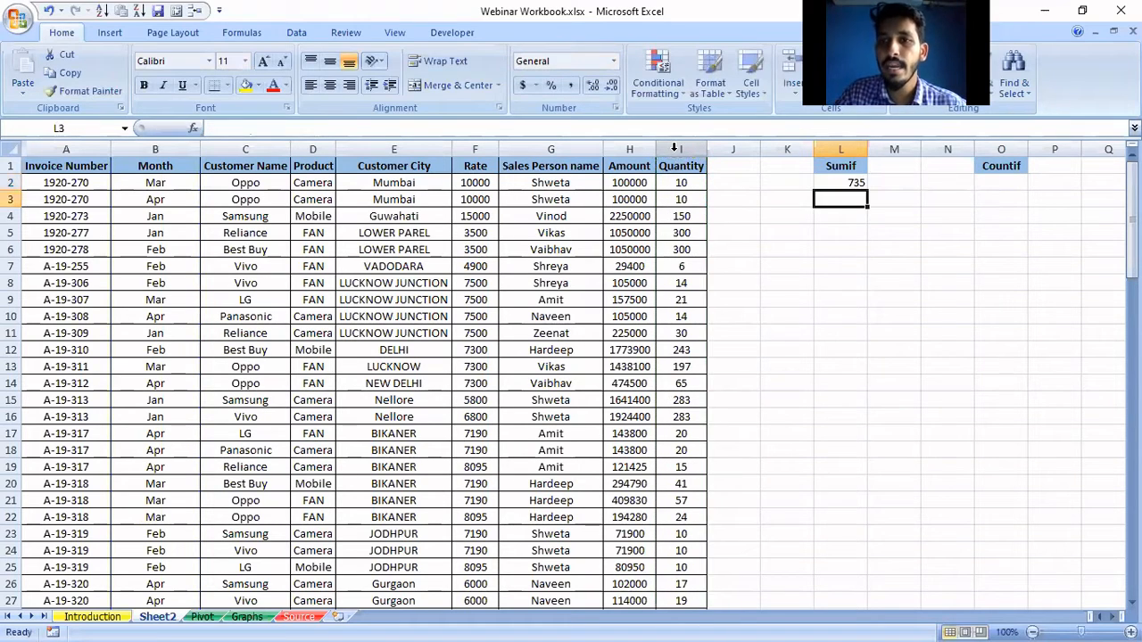
{"action": "left_click", "coordinate": [839, 182]}
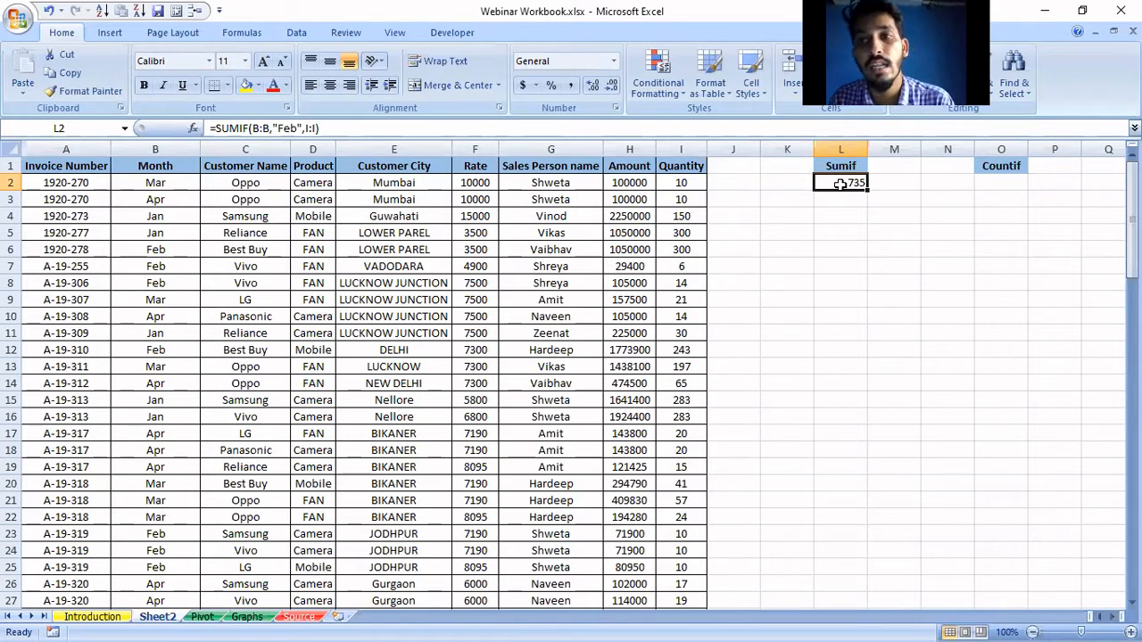
Start a COUNTIF formula in cell O2 under the Countif heading.
{"action": "key", "text": "Right"}
{"action": "key", "text": "Right"}
{"action": "key", "text": "Right"}
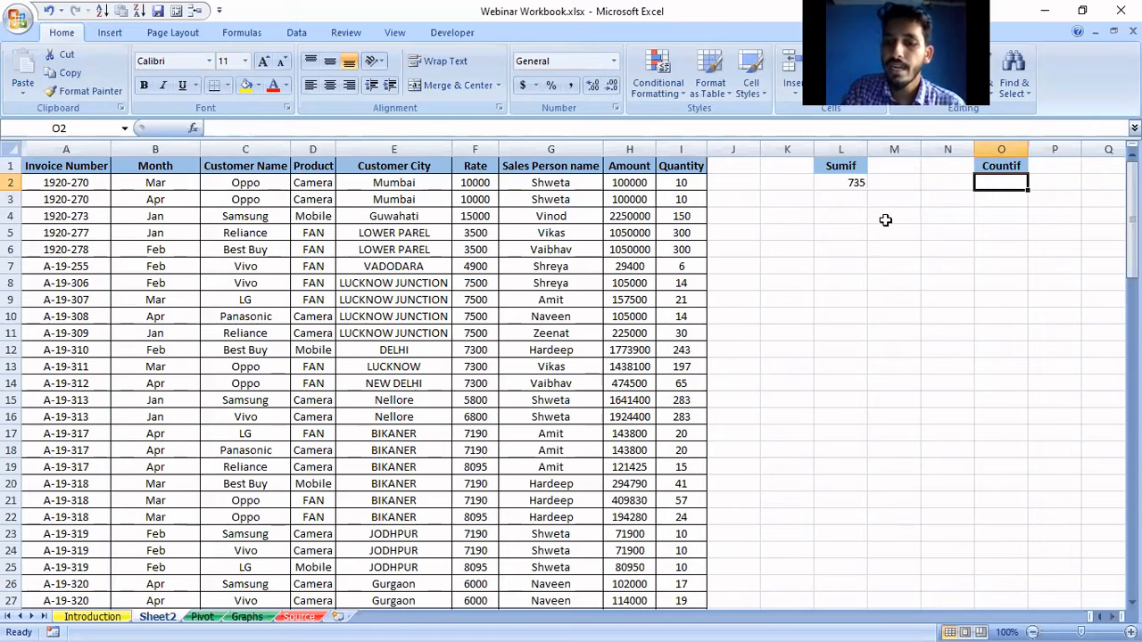
{"action": "type", "text": "=counif"}
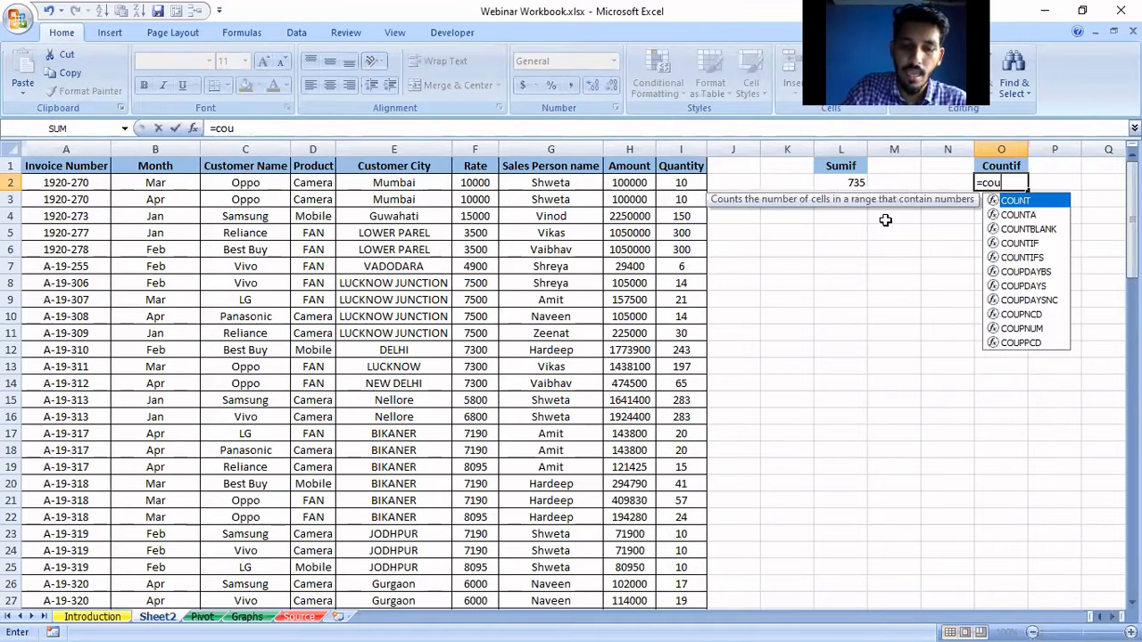
{"action": "key", "text": "BackSpace"}
{"action": "key", "text": "BackSpace"}
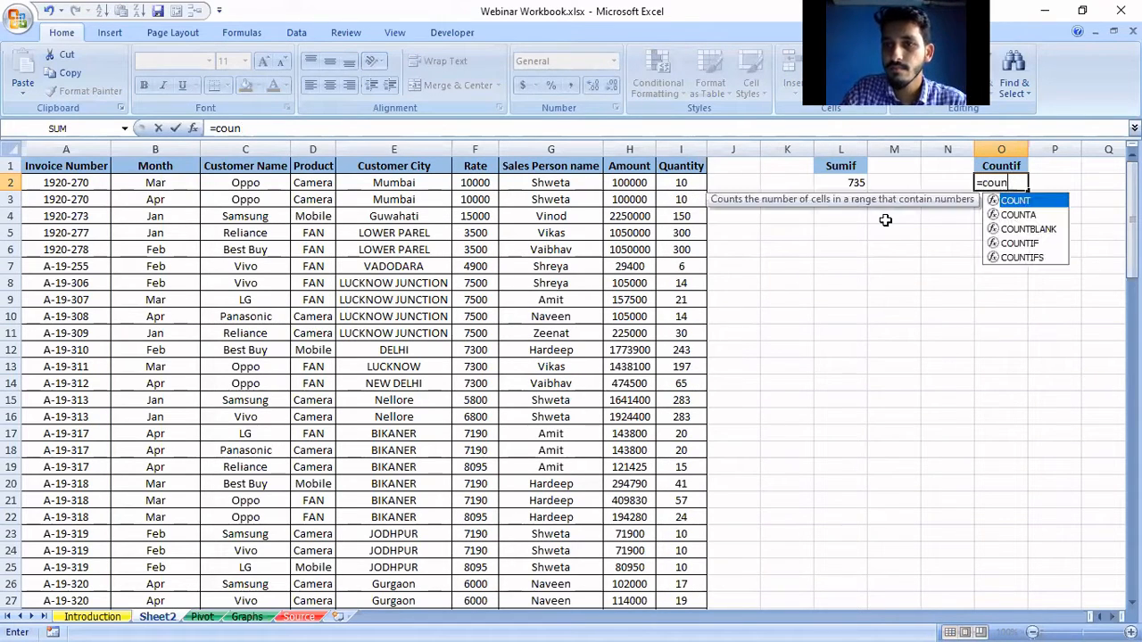
{"action": "key", "text": "Down"}
{"action": "key", "text": "Down"}
{"action": "key", "text": "Down"}
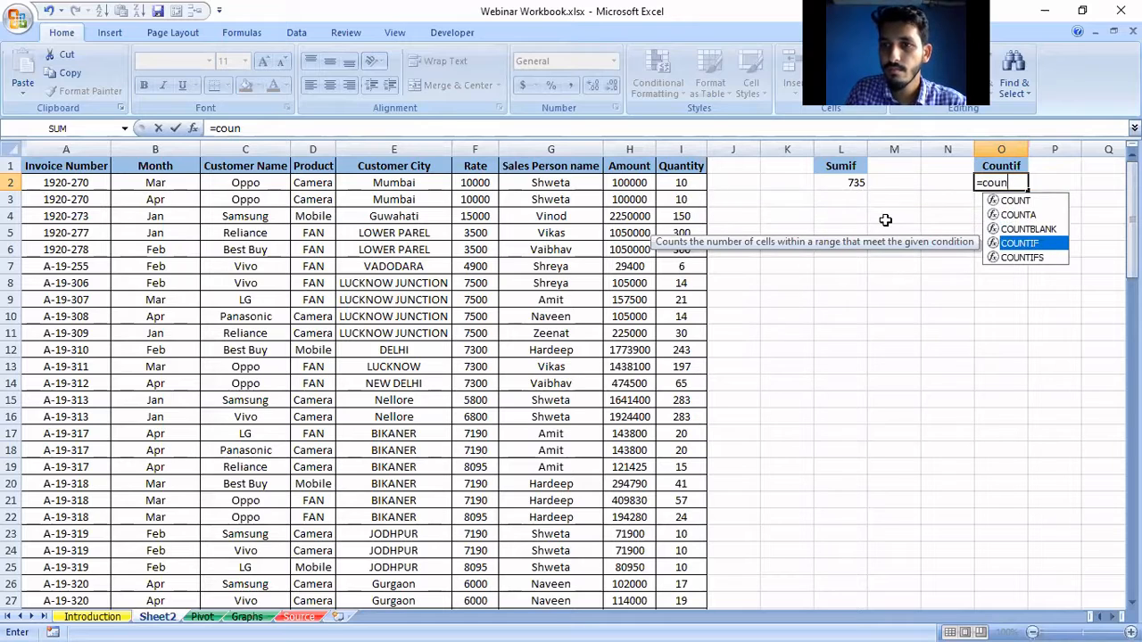
{"action": "key", "text": "Tab"}
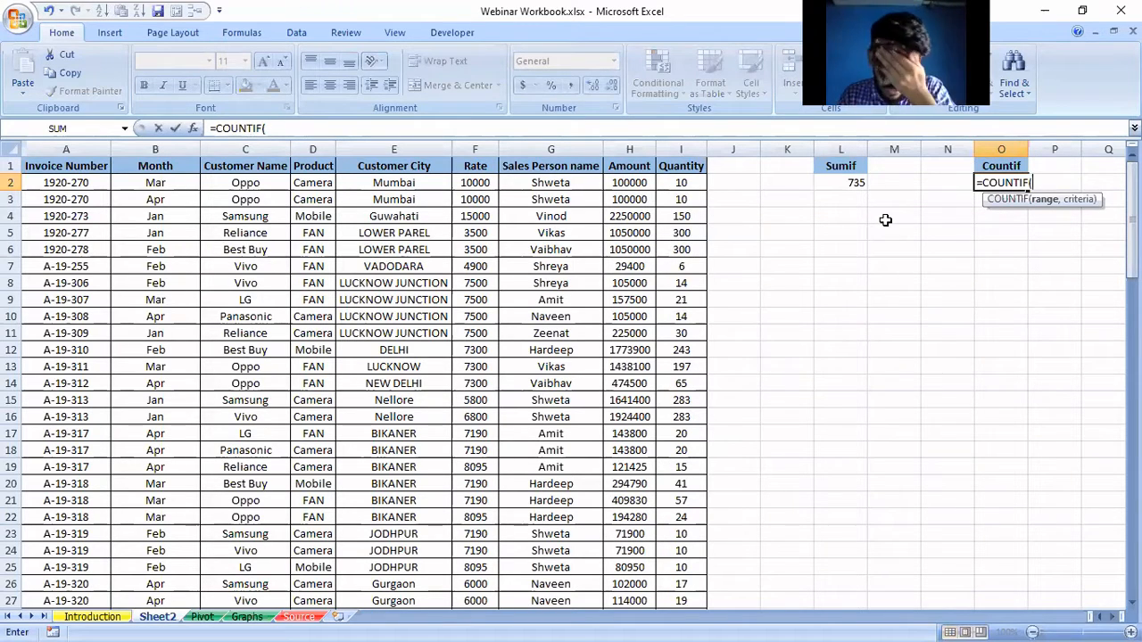
Complete the COUNTIF formula in O2 with the Month column B:B as the range and "Feb" as the criterion.
{"action": "left_click", "coordinate": [155, 149]}
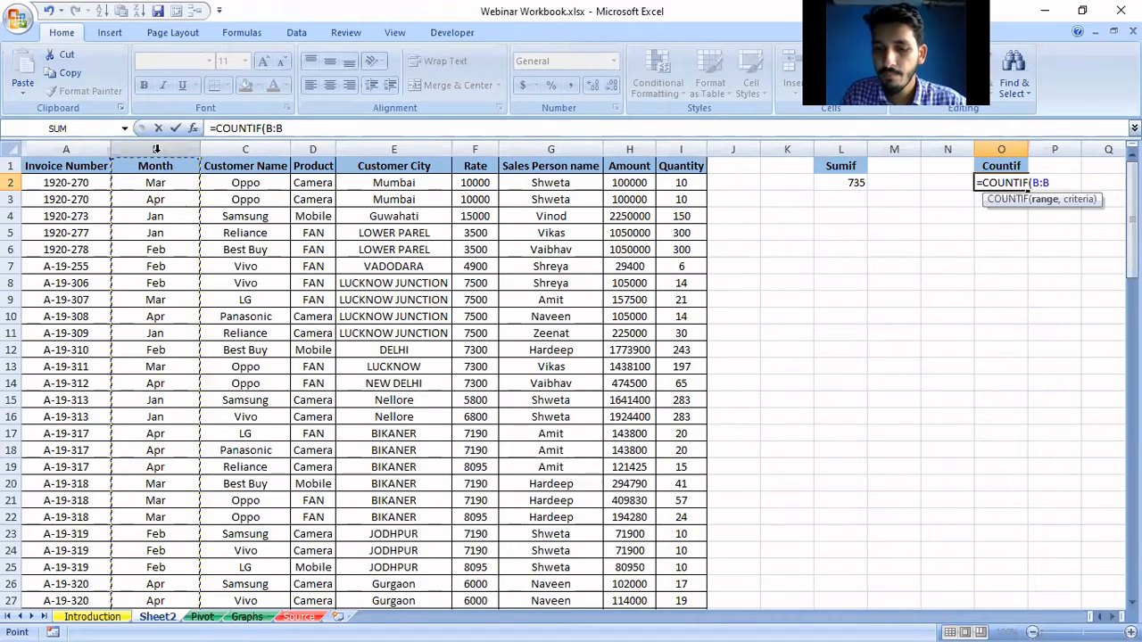
{"action": "type", "text": ",\""}
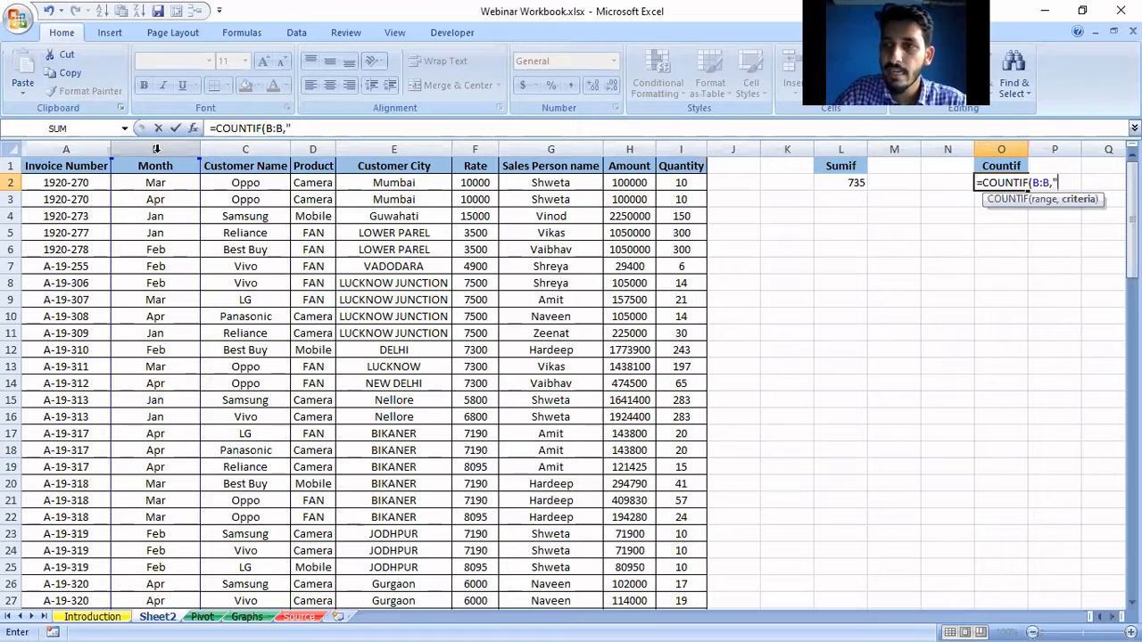
{"action": "type", "text": "Feb"}
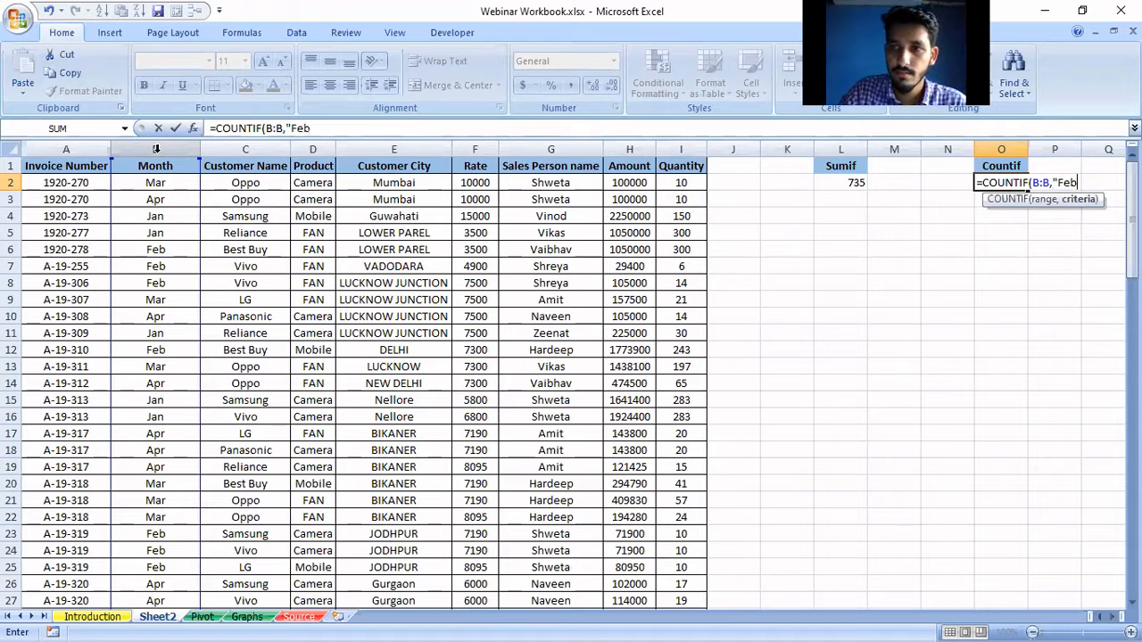
{"action": "type", "text": "\""}
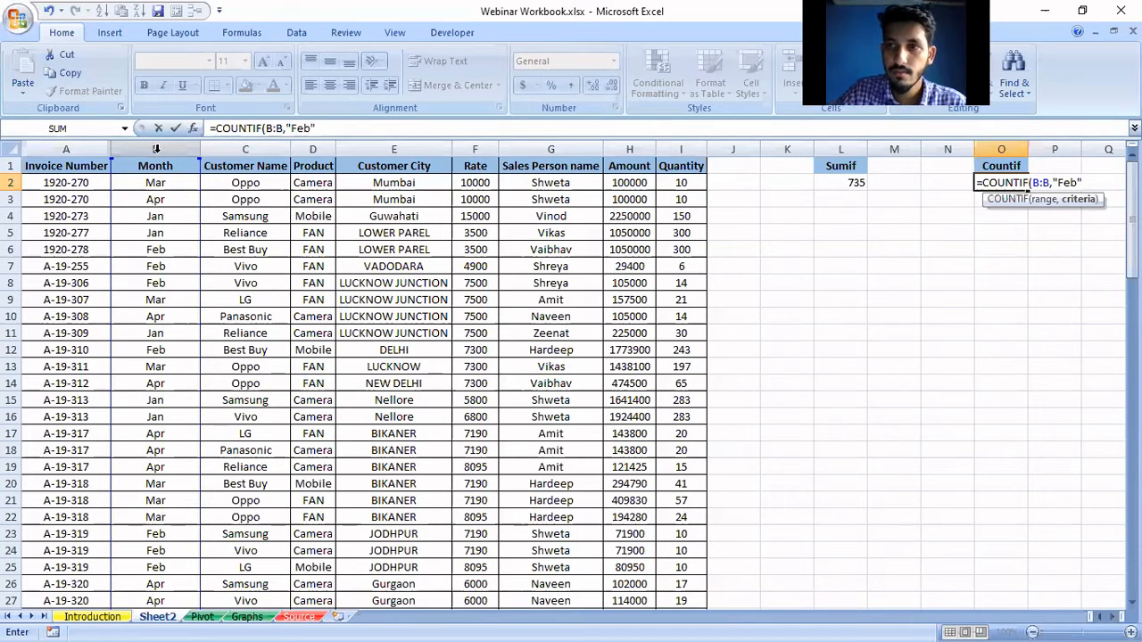
{"action": "type", "text": ")"}
{"action": "key", "text": "Return"}
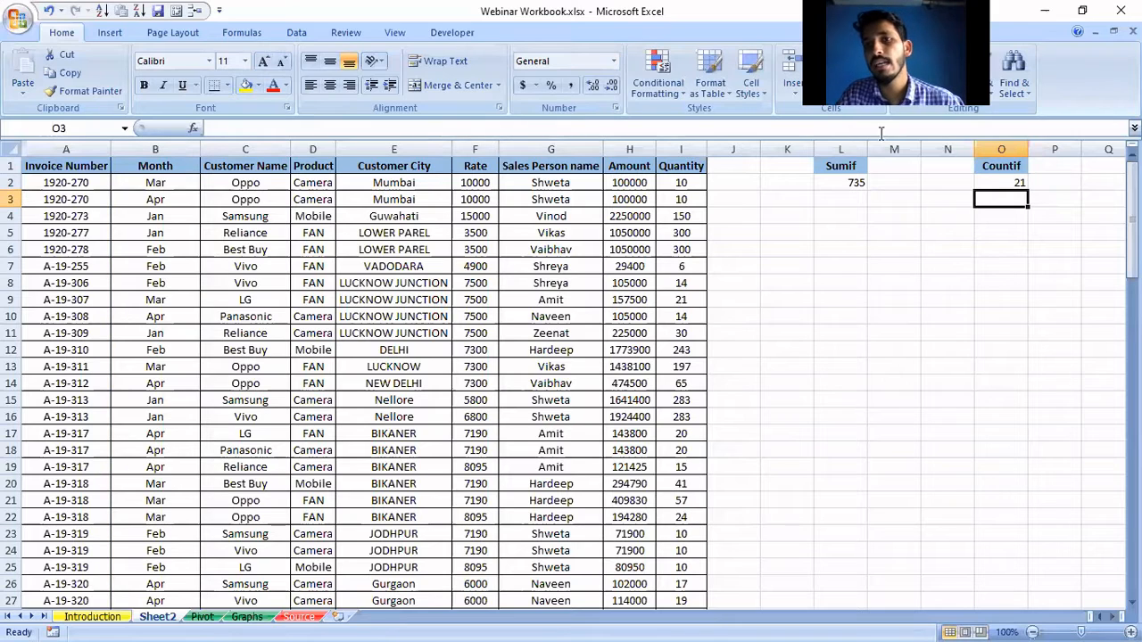
{"action": "left_click", "coordinate": [997, 180]}
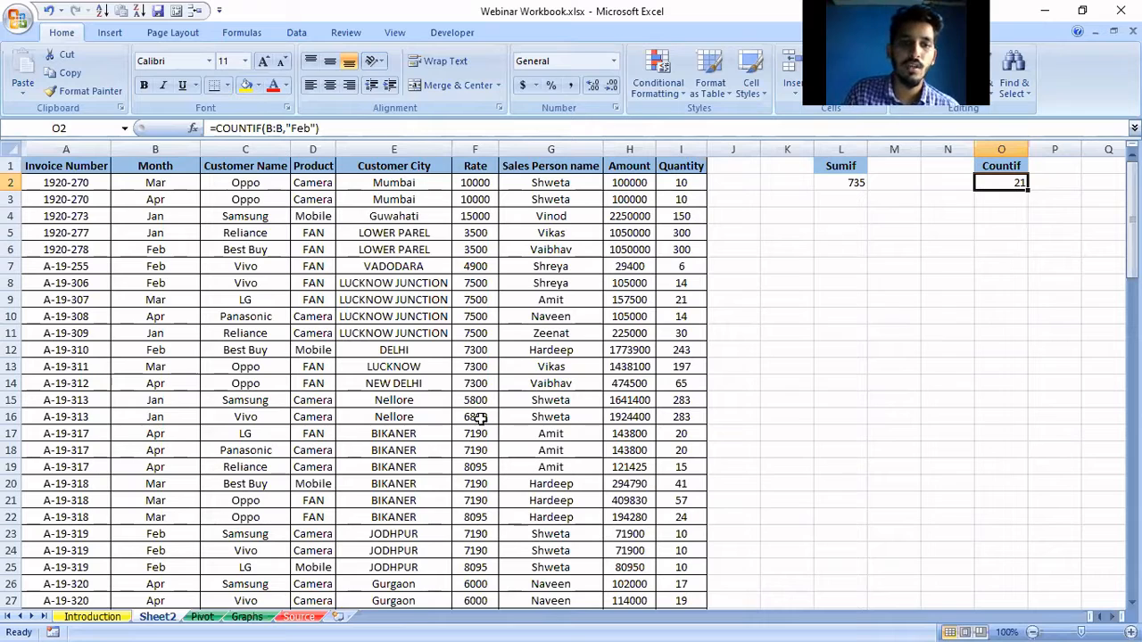
Review the section headings on the Pivot sheet and the Customer City filter values on the Source sheet.
{"action": "left_click", "coordinate": [218, 618]}
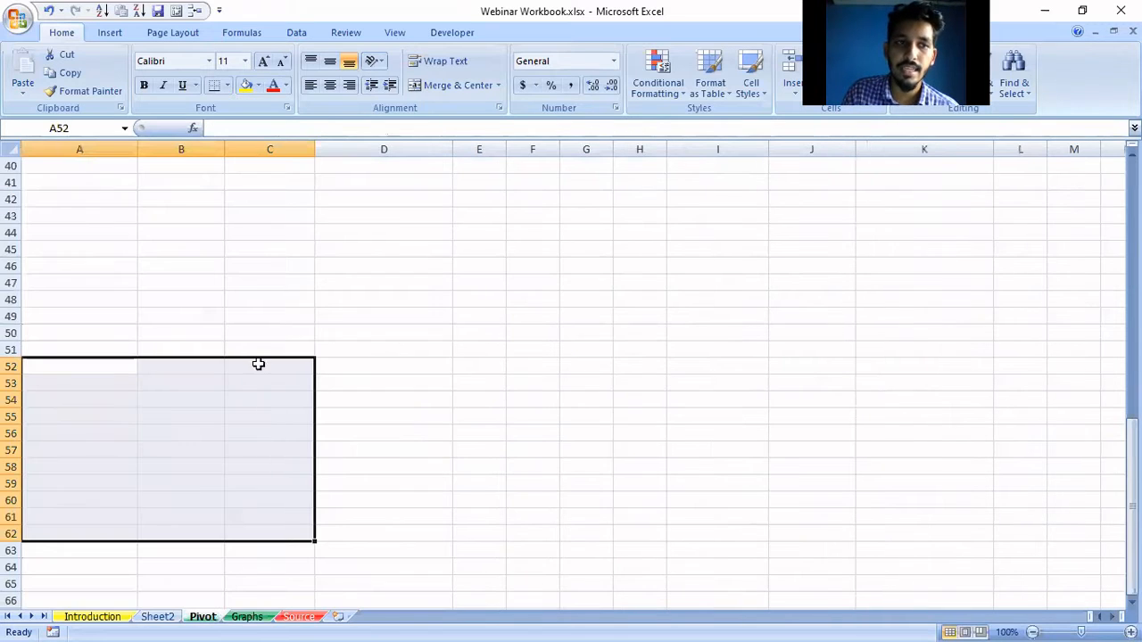
{"action": "scroll", "coordinate": [258, 363], "scroll_direction": "up", "scroll_amount": 13}
{"action": "left_click", "coordinate": [229, 261]}
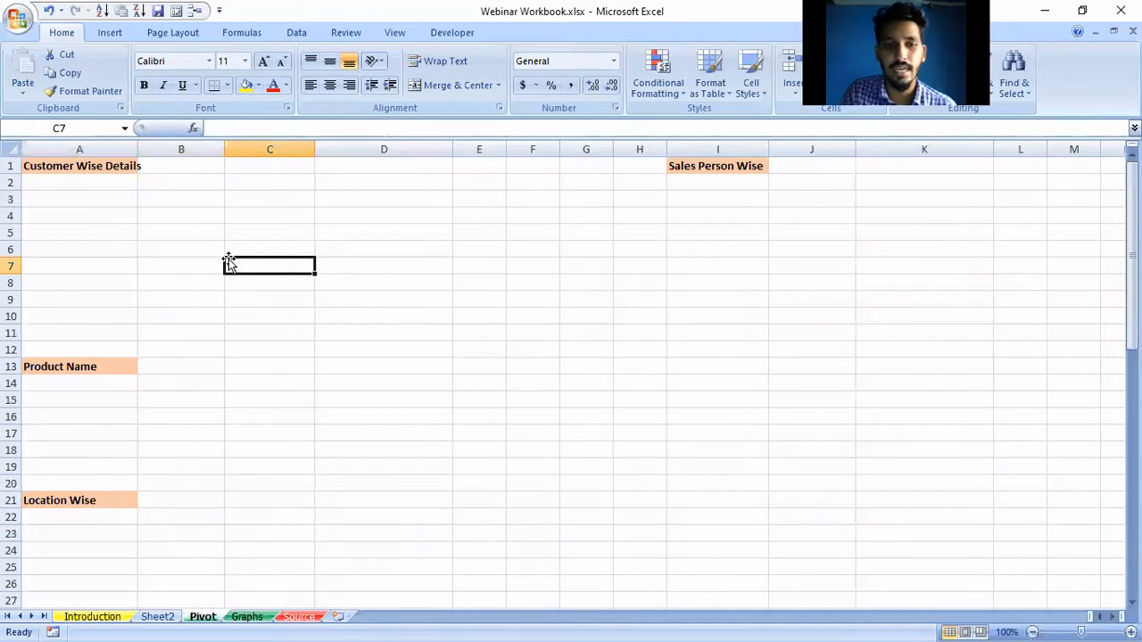
{"action": "left_click", "coordinate": [299, 616]}
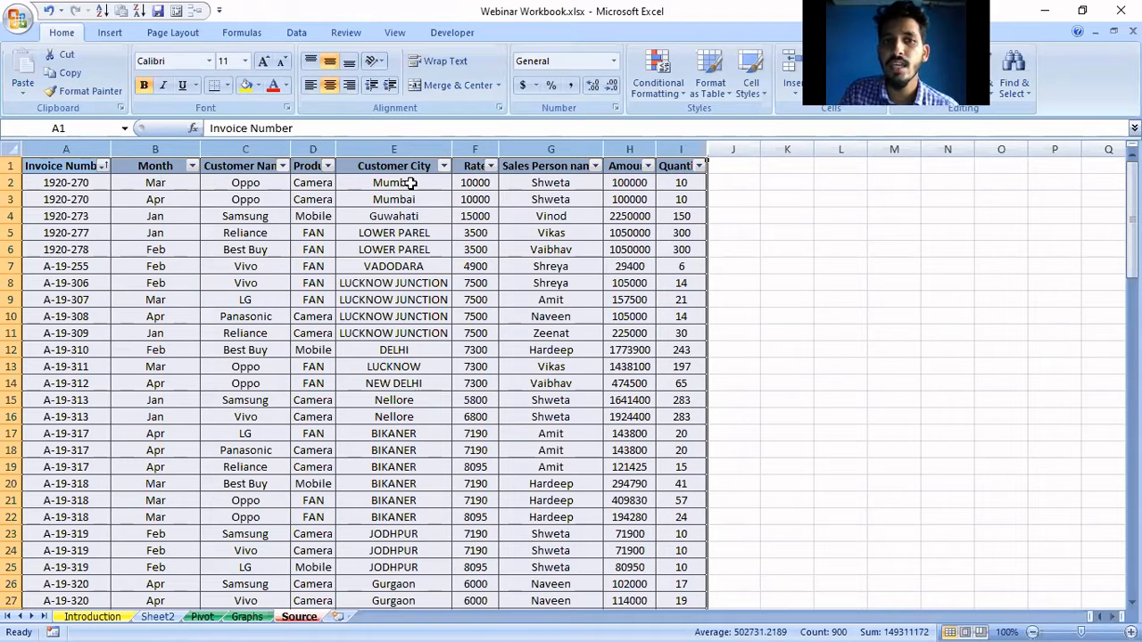
{"action": "left_click", "coordinate": [443, 167]}
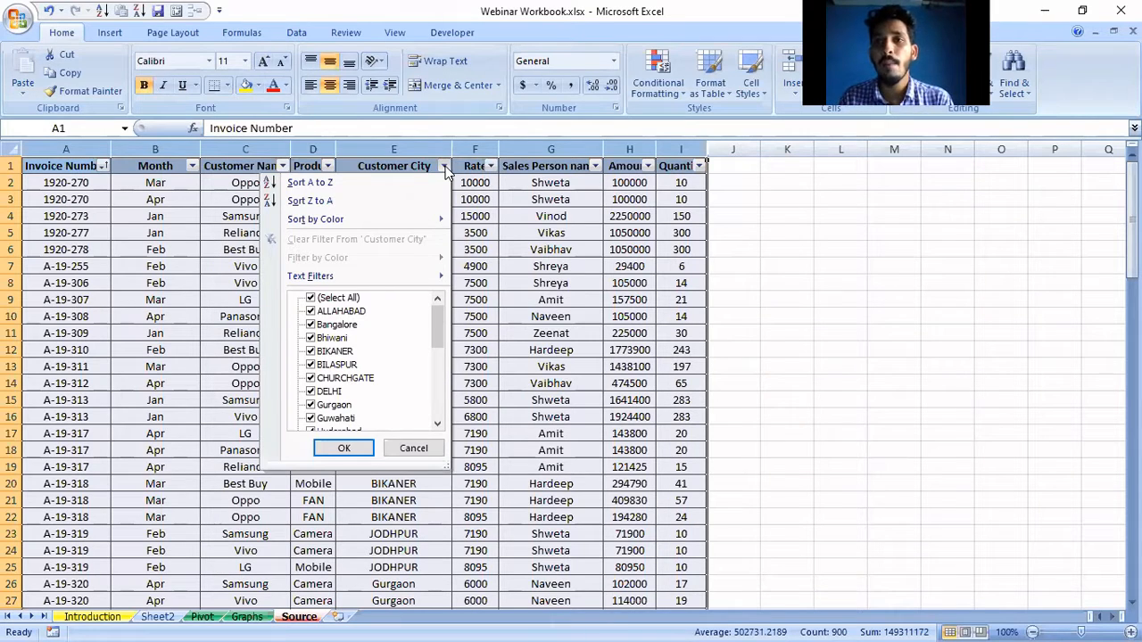
{"action": "left_click", "coordinate": [759, 271]}
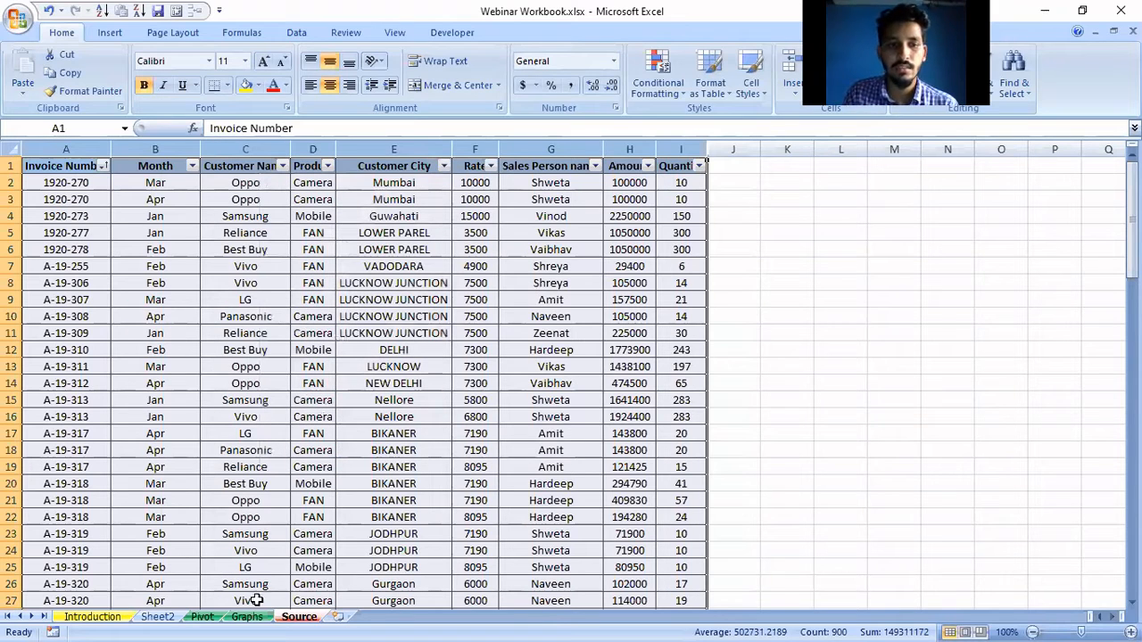
Create a PivotTable from Source!$A$1:$I$100 at cell A2 of the Pivot sheet, replacing the destination cells' contents.
{"action": "left_click", "coordinate": [206, 616]}
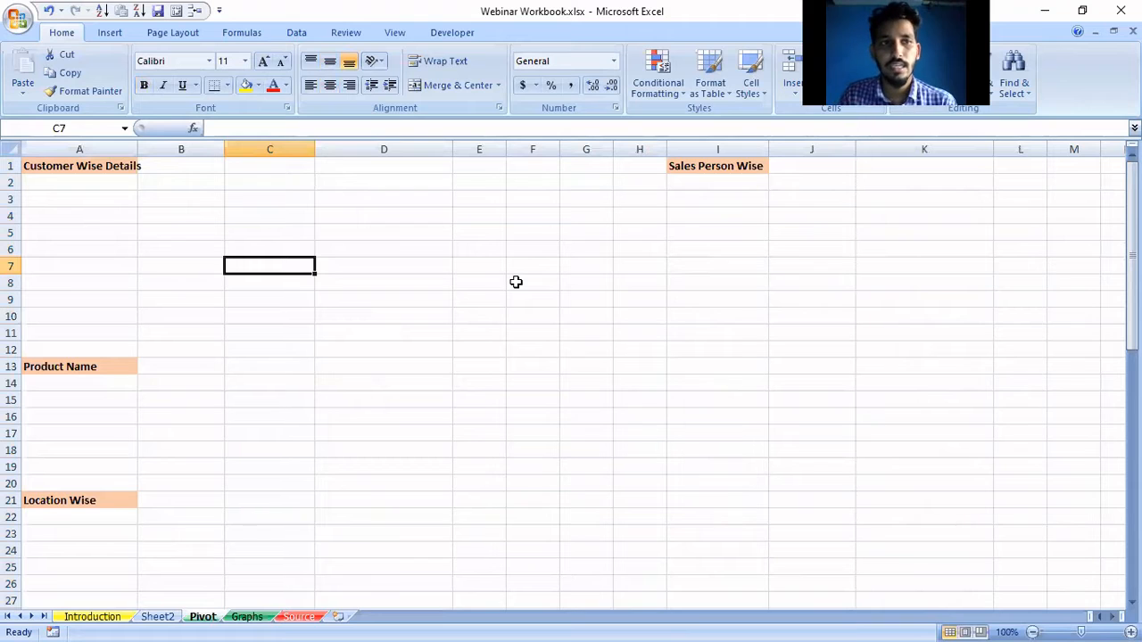
{"action": "left_click", "coordinate": [80, 181]}
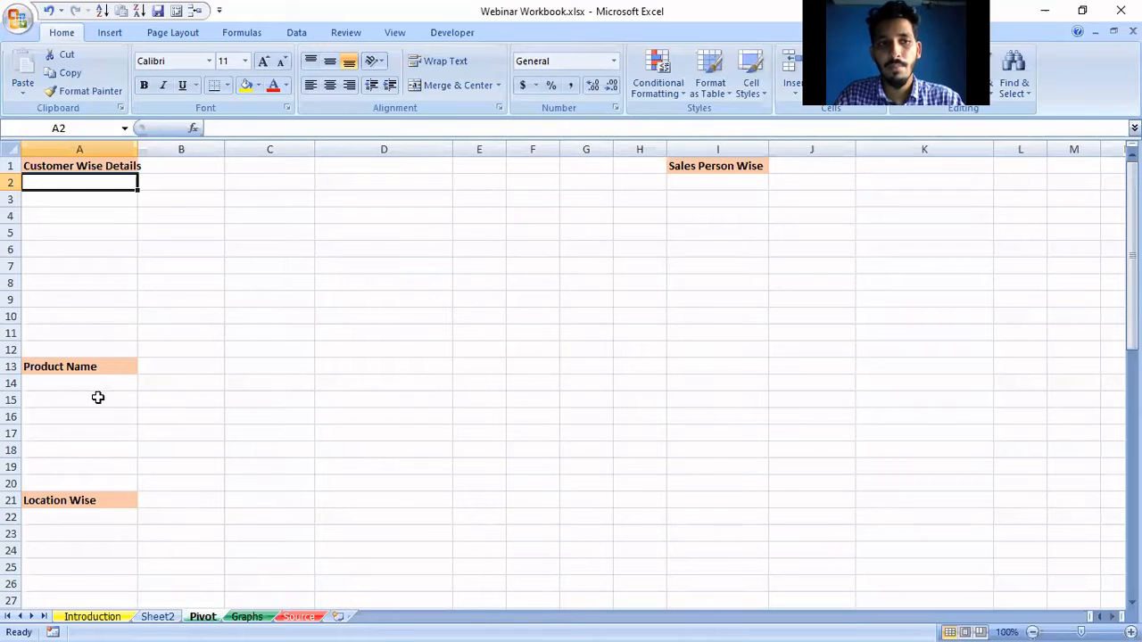
{"action": "scroll", "coordinate": [93, 397], "scroll_direction": "down", "scroll_amount": 2}
{"action": "scroll", "coordinate": [95, 422], "scroll_direction": "up", "scroll_amount": 2}
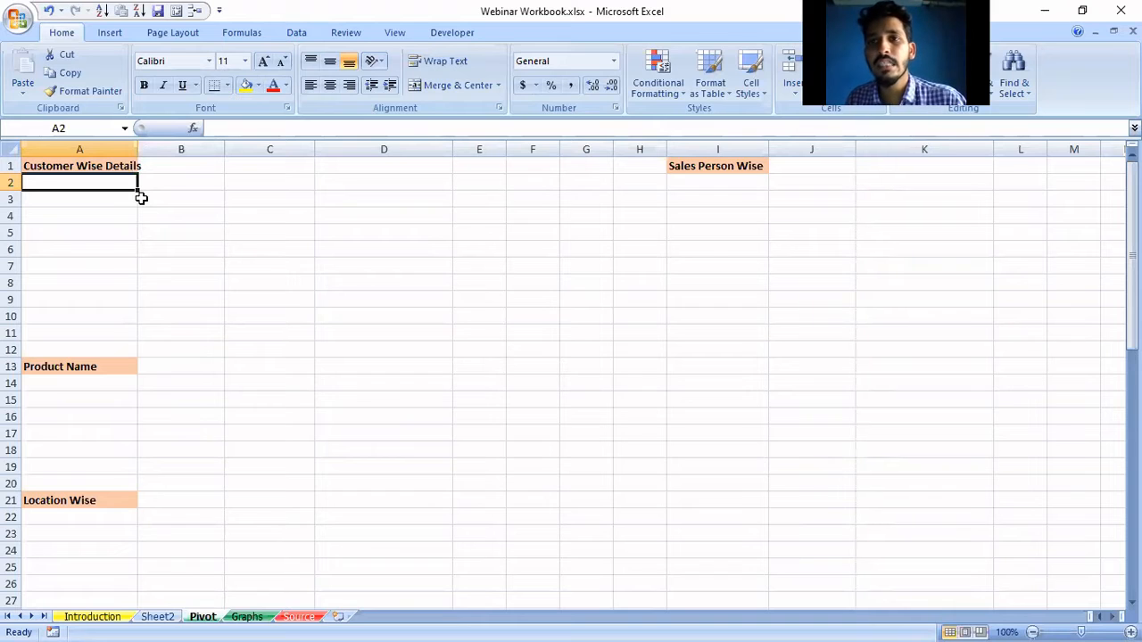
{"action": "left_click", "coordinate": [120, 34]}
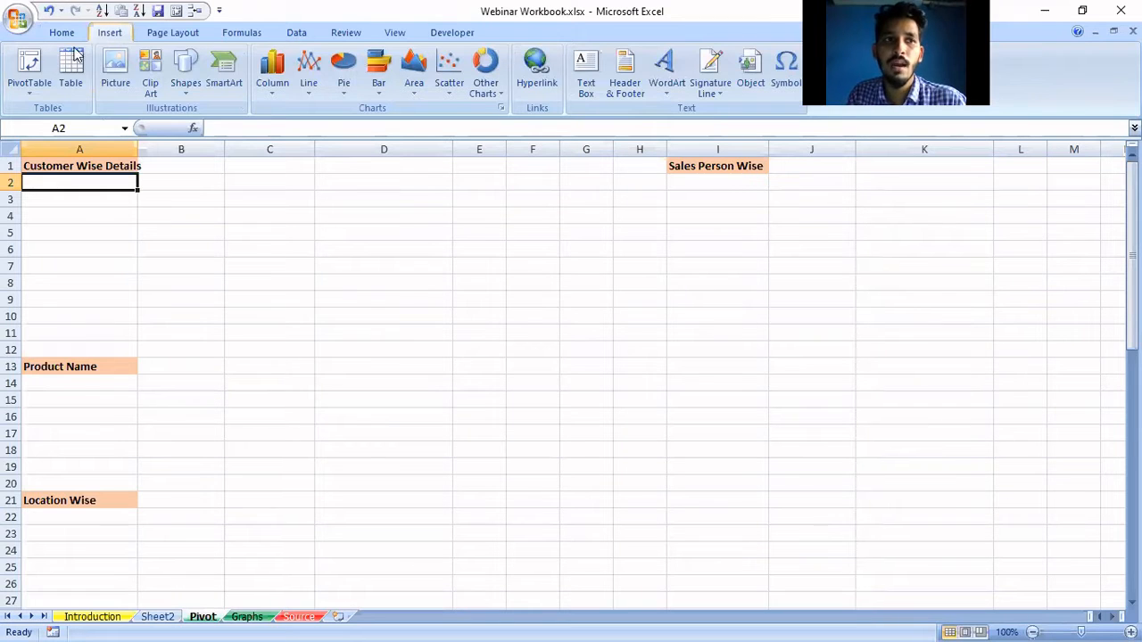
{"action": "left_click", "coordinate": [34, 69]}
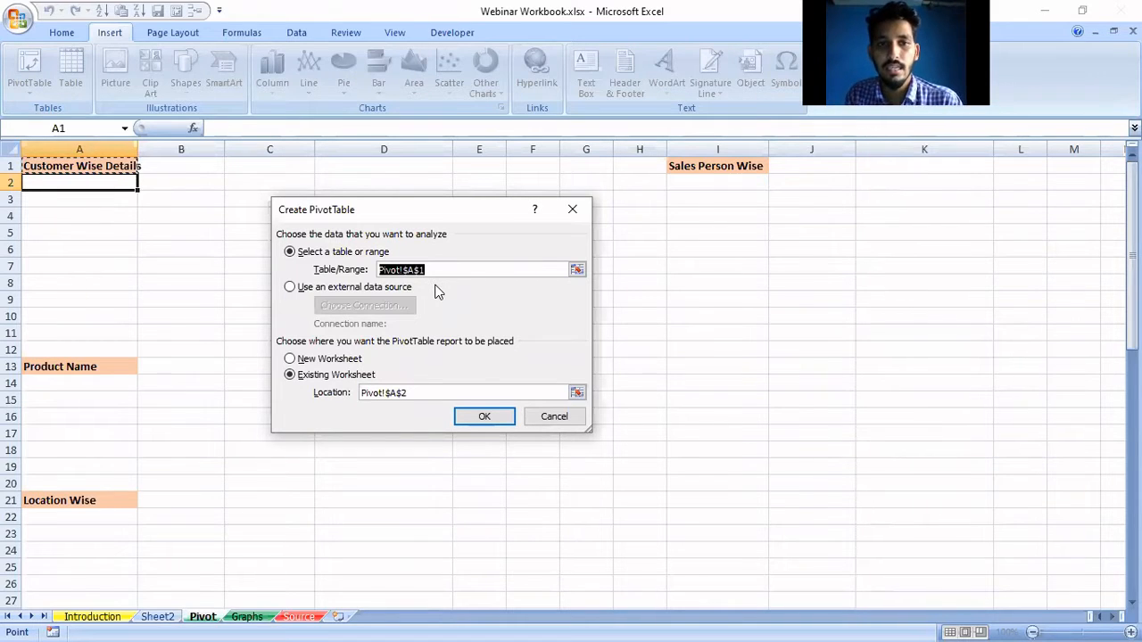
{"action": "key", "text": "BackSpace"}
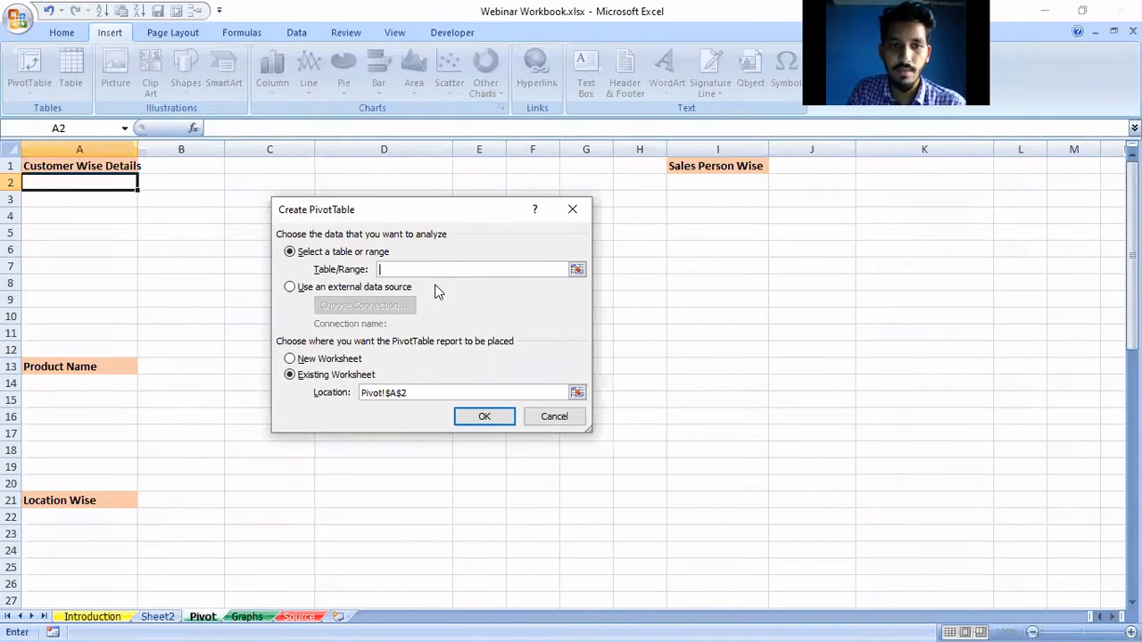
{"action": "left_click", "coordinate": [300, 617]}
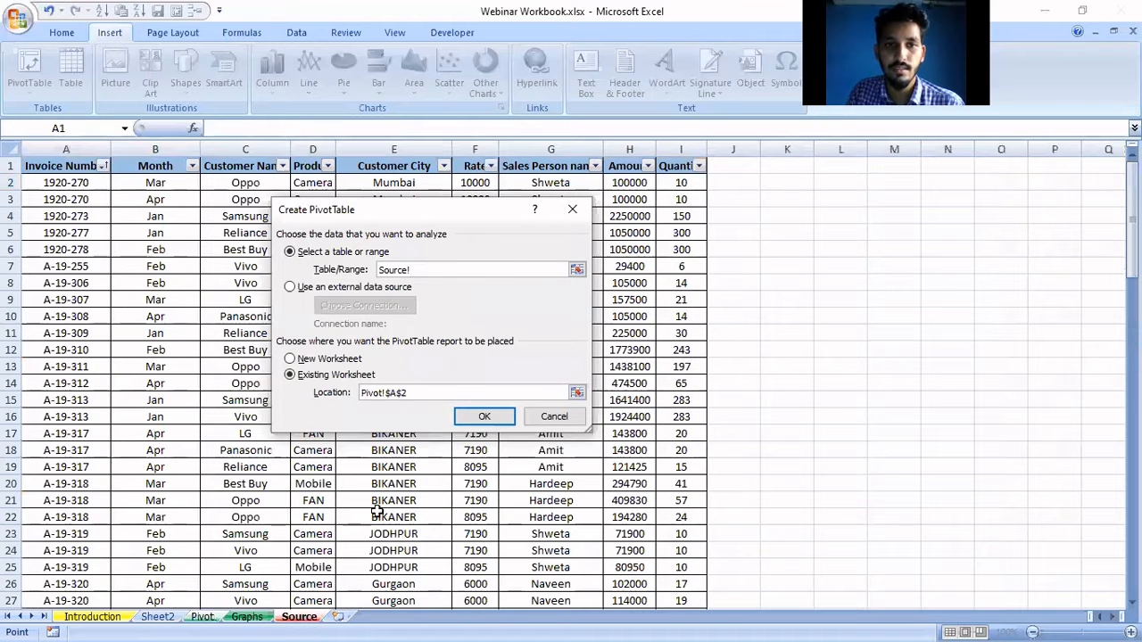
{"action": "left_click_drag", "start_coordinate": [58, 168], "coordinate": [676, 579]}
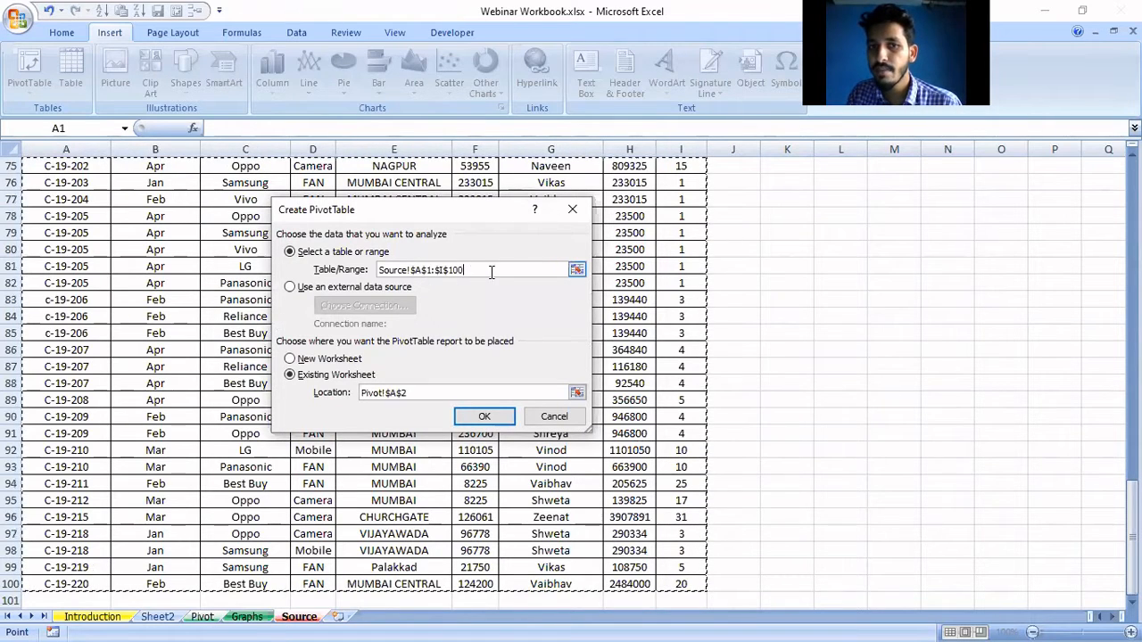
{"action": "left_click", "coordinate": [484, 417]}
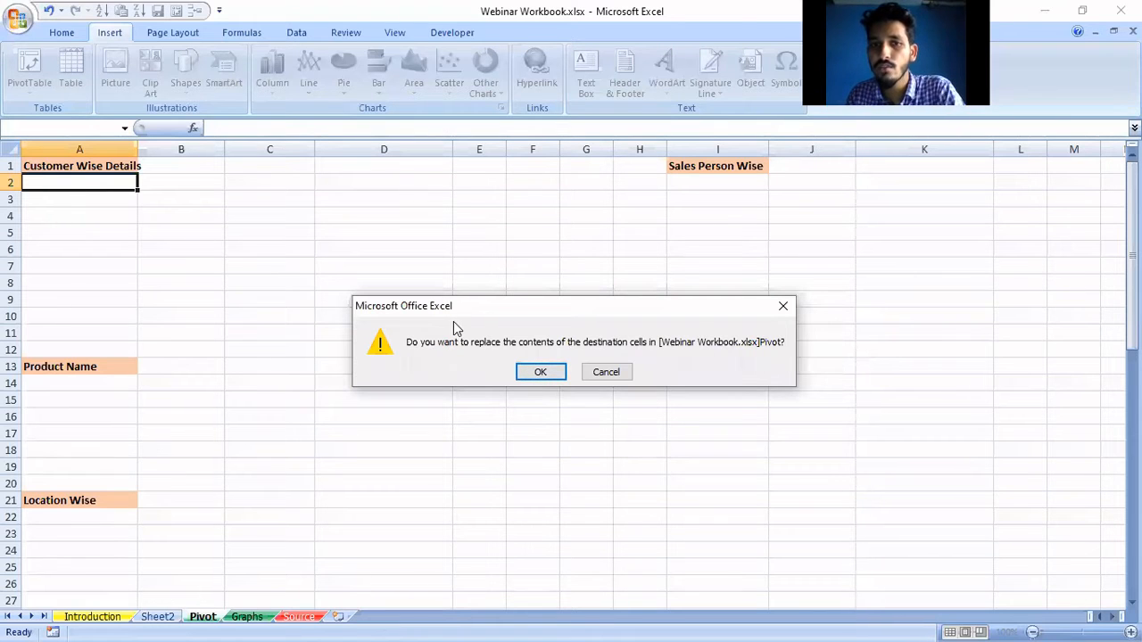
{"action": "left_click", "coordinate": [544, 372]}
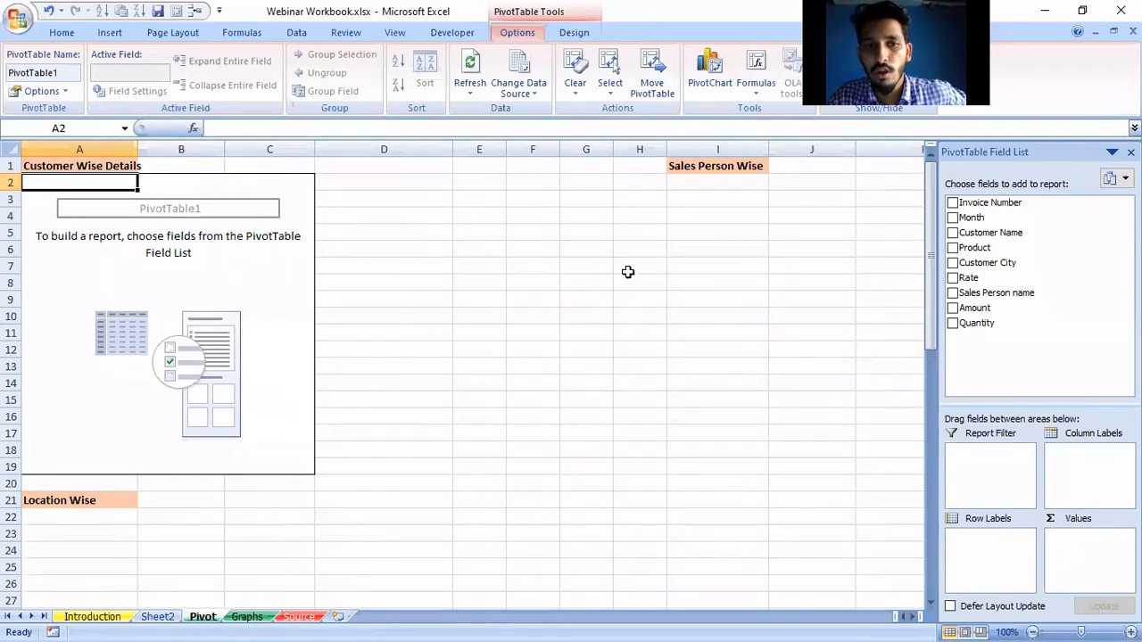
{"action": "left_click_drag", "start_coordinate": [446, 219], "coordinate": [765, 216]}
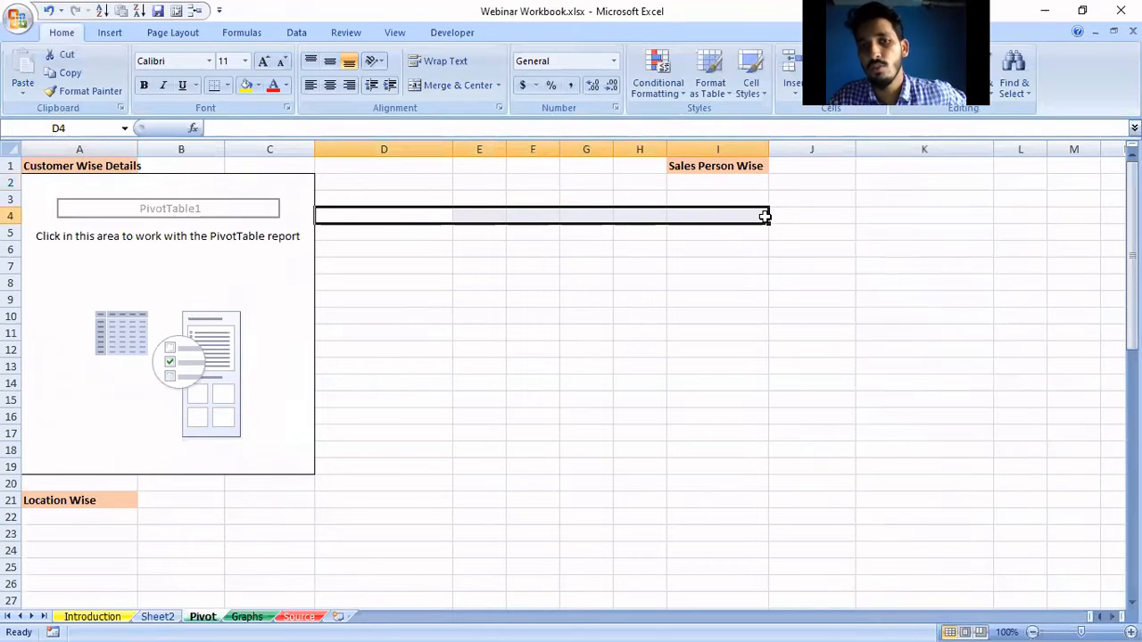
{"action": "left_click", "coordinate": [522, 252]}
{"action": "left_click_drag", "start_coordinate": [523, 268], "coordinate": [542, 461]}
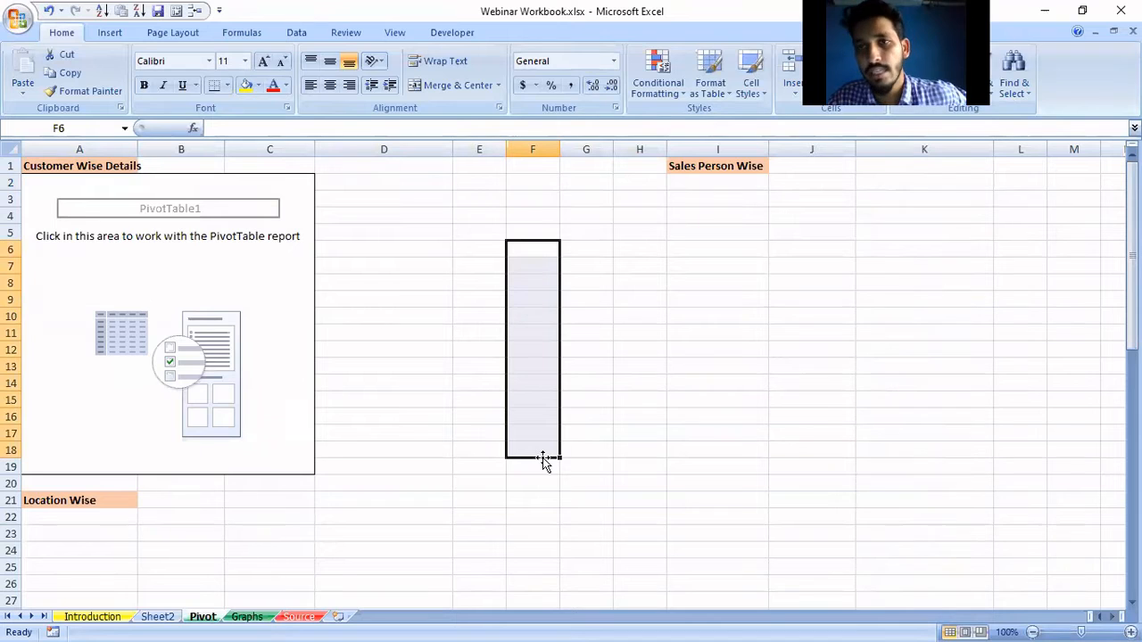
Set Customer Name as the PivotTable's row labels, briefly trying it as column labels before returning it to rows.
{"action": "left_click", "coordinate": [225, 230]}
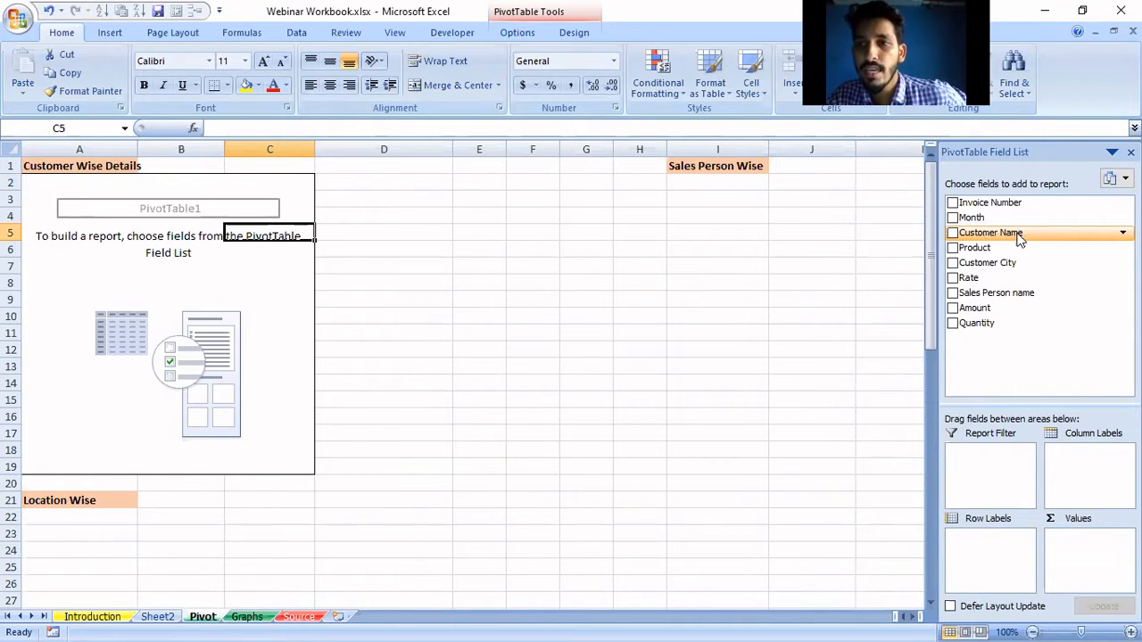
{"action": "left_click_drag", "start_coordinate": [1037, 234], "coordinate": [994, 536]}
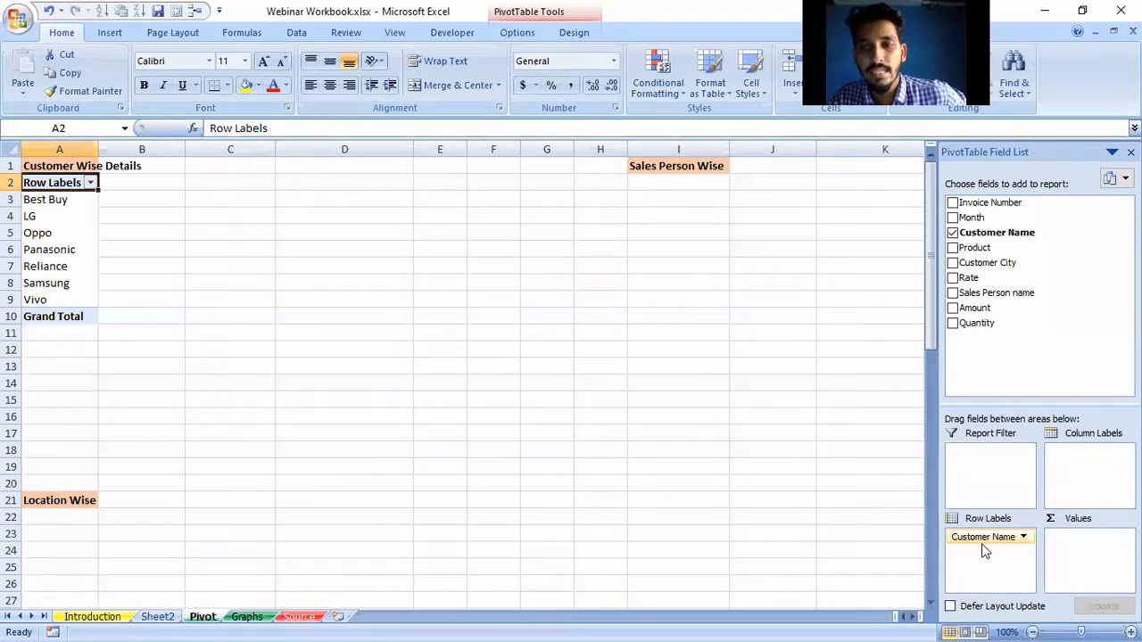
{"action": "left_click_drag", "start_coordinate": [982, 536], "coordinate": [1095, 473]}
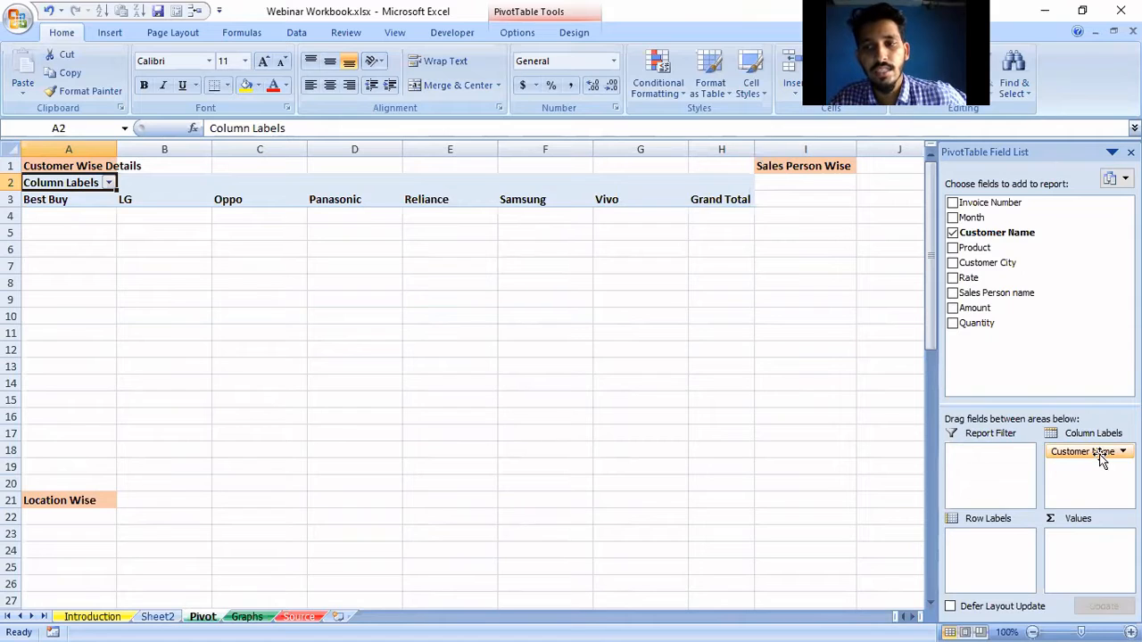
{"action": "left_click_drag", "start_coordinate": [1101, 458], "coordinate": [995, 551]}
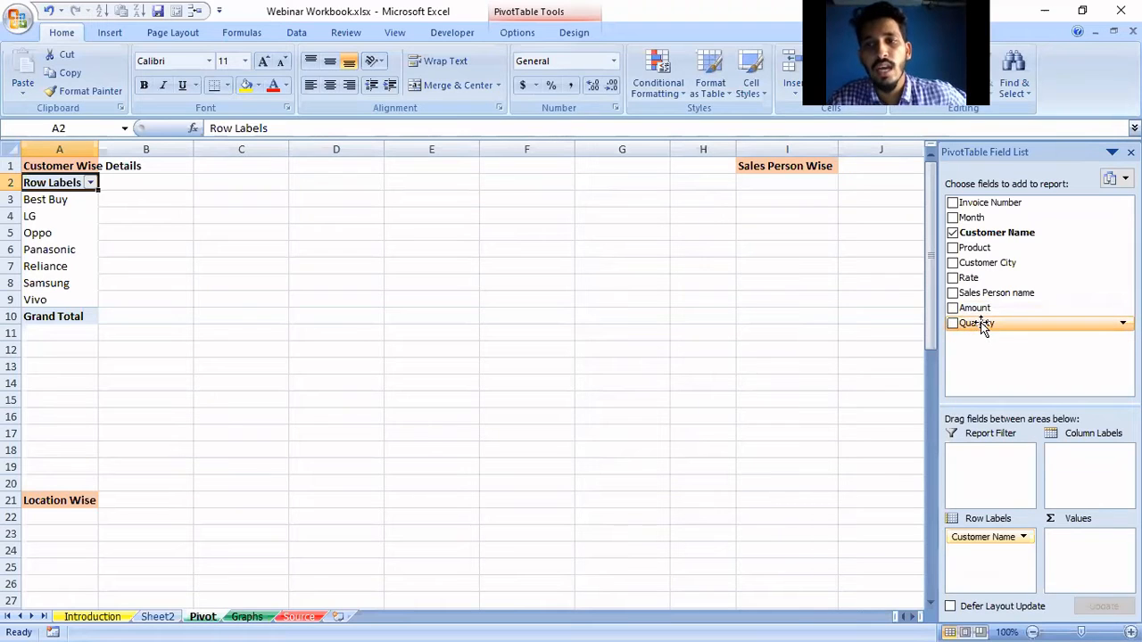
Add Quantity to the PivotTable values and keep Sum as its summary calculation in the value field settings.
{"action": "left_click_drag", "start_coordinate": [980, 322], "coordinate": [1079, 546]}
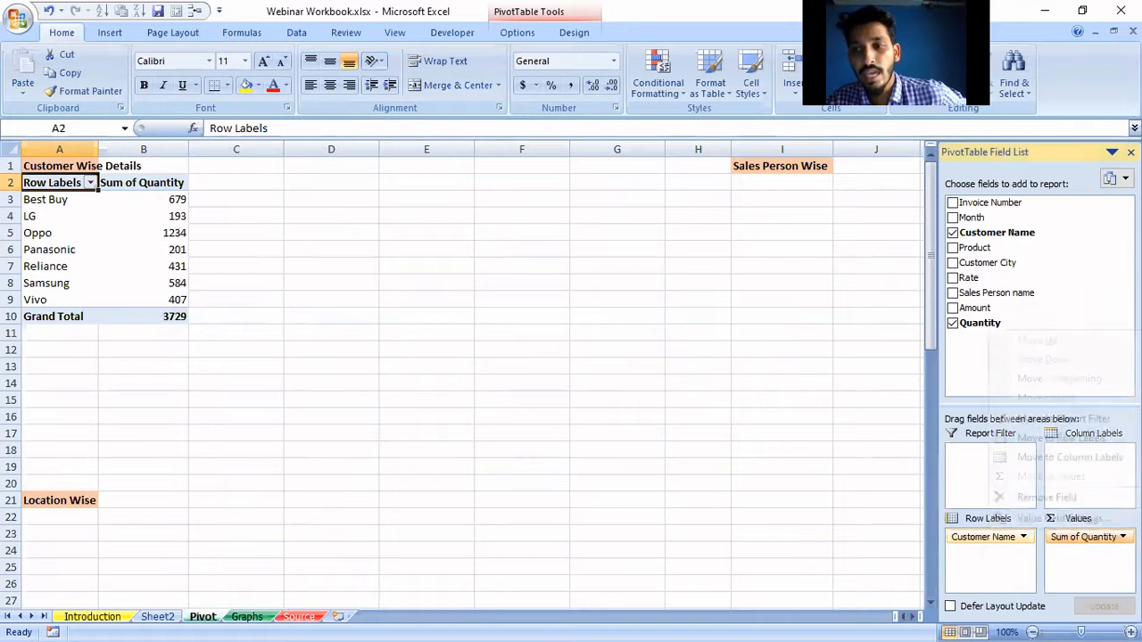
{"action": "left_click", "coordinate": [1122, 536]}
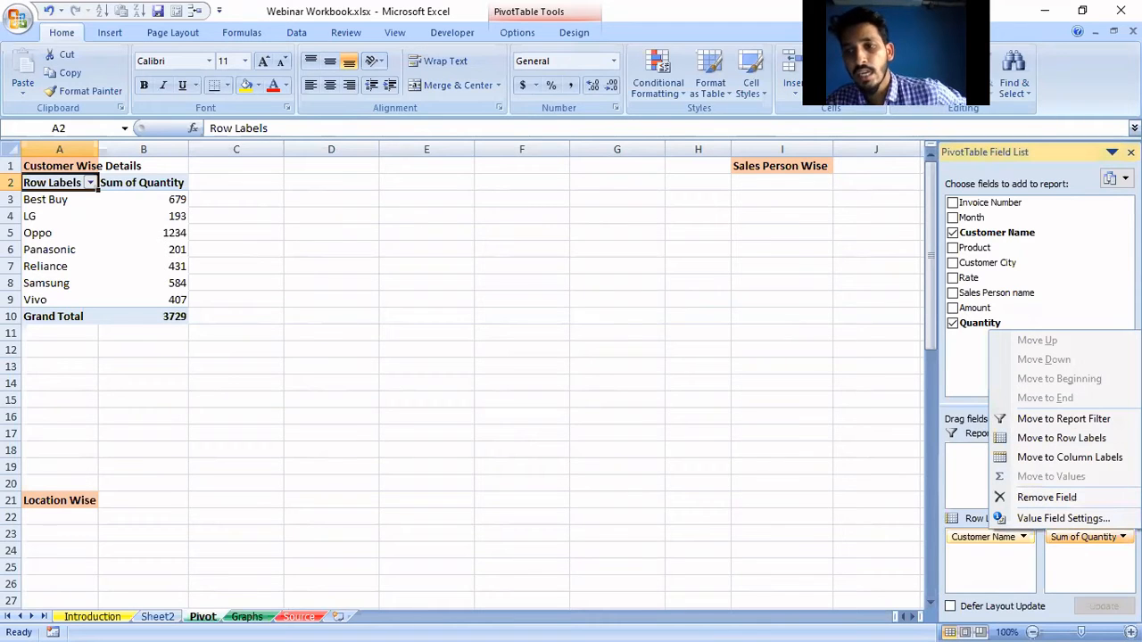
{"action": "left_click", "coordinate": [1075, 520]}
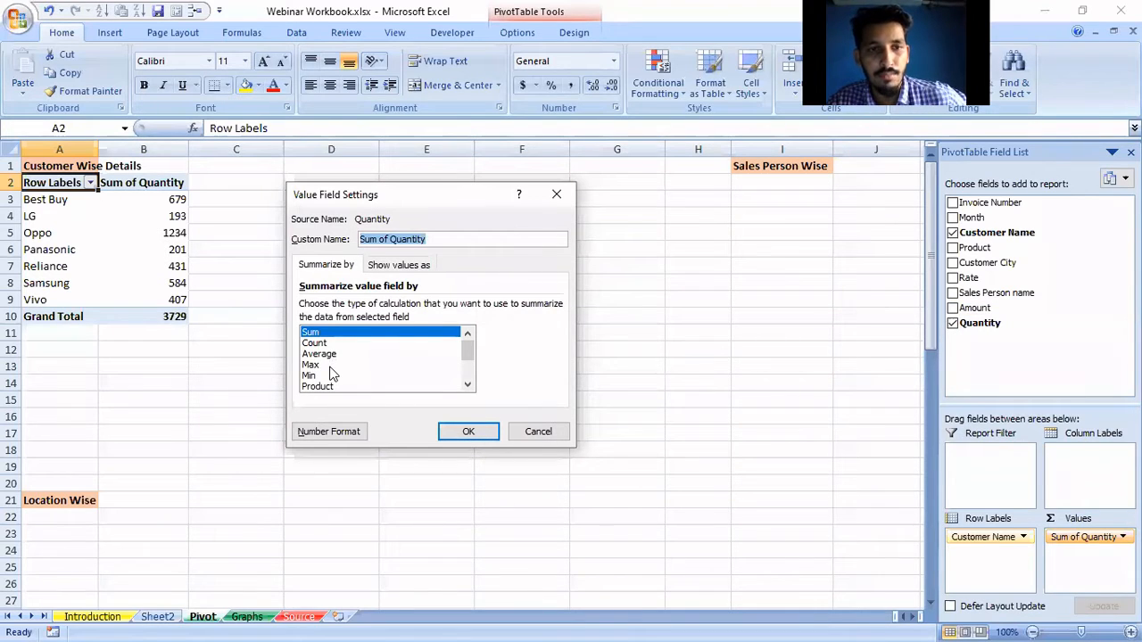
{"action": "mouse_move", "coordinate": [470, 351]}
{"action": "left_mouse_down"}
{"action": "mouse_move", "coordinate": [470, 379]}
{"action": "mouse_move", "coordinate": [469, 348]}
{"action": "left_mouse_up"}
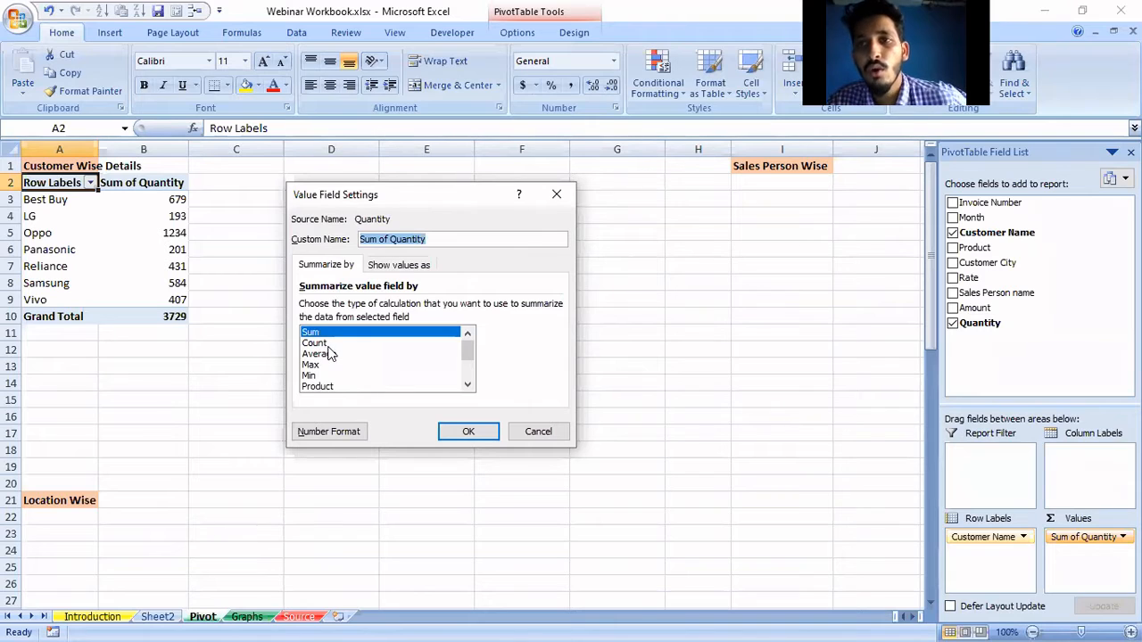
{"action": "left_click", "coordinate": [463, 431]}
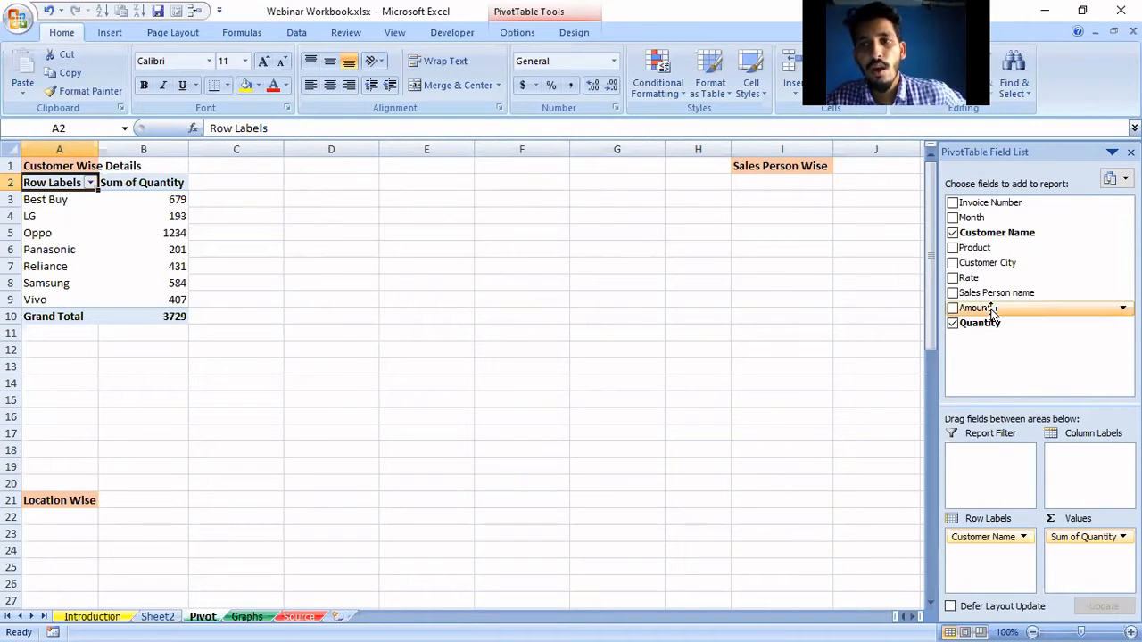
Add Sum of Amount and Count of Invoice Number to the customer-wise PivotTable values.
{"action": "left_click_drag", "start_coordinate": [999, 310], "coordinate": [1077, 562]}
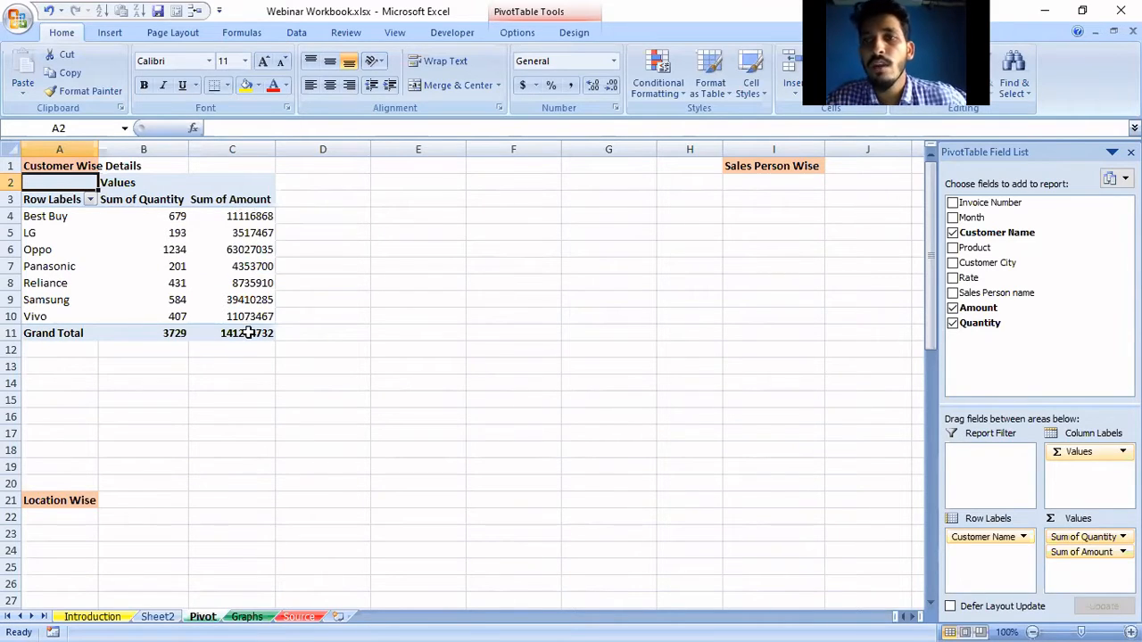
{"action": "mouse_move", "coordinate": [248, 333]}
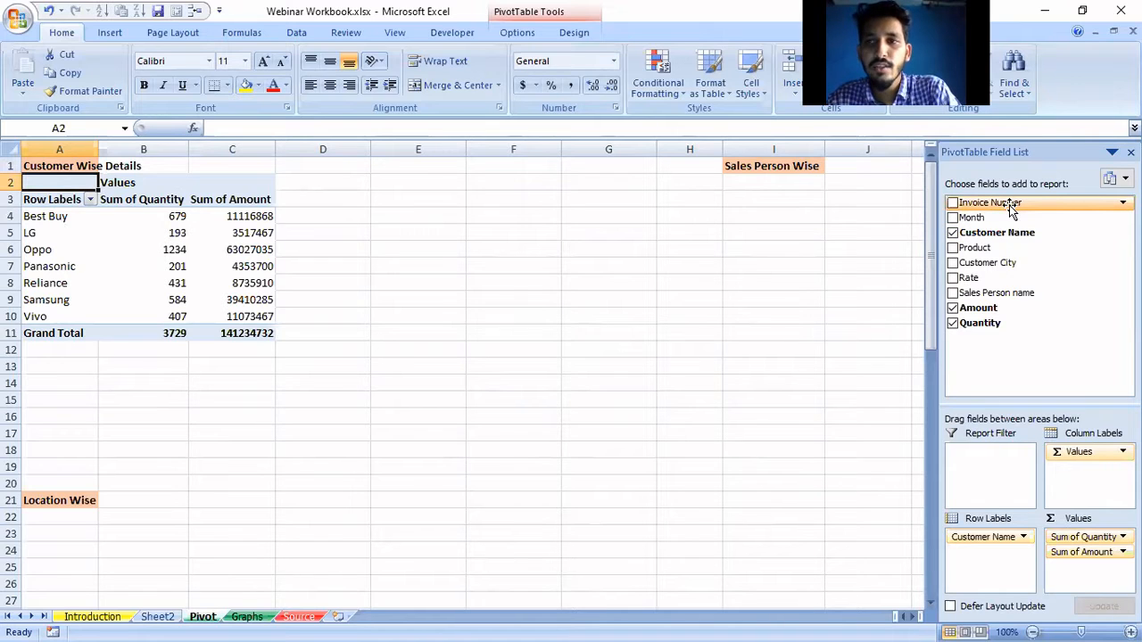
{"action": "left_click_drag", "start_coordinate": [1037, 205], "coordinate": [1088, 565]}
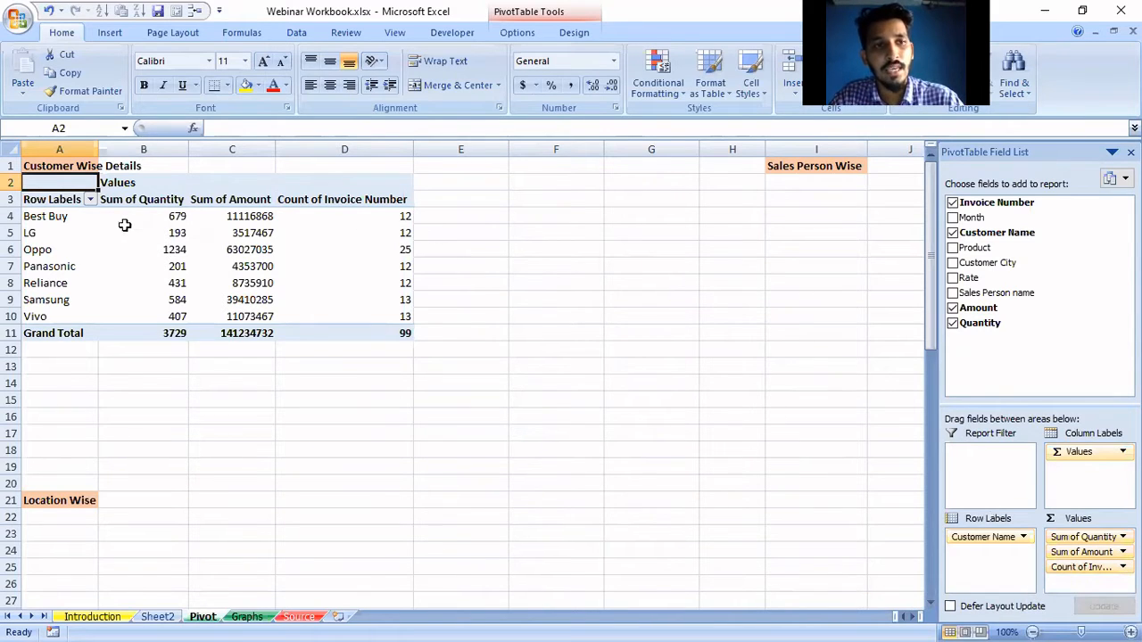
{"action": "mouse_move", "coordinate": [176, 223]}
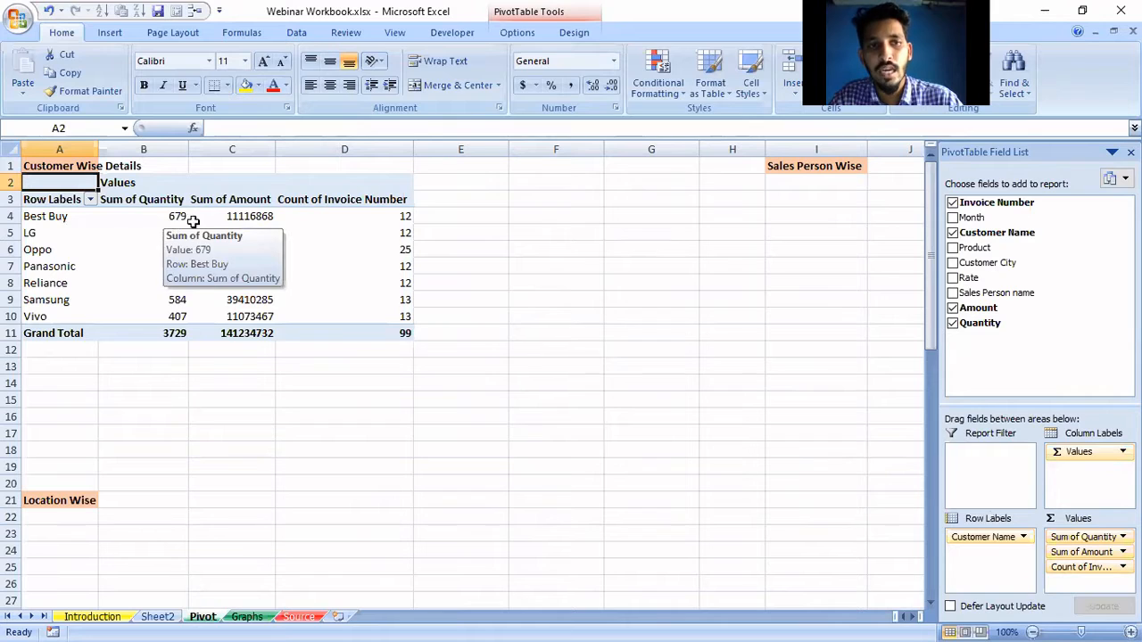
{"action": "mouse_move", "coordinate": [252, 218]}
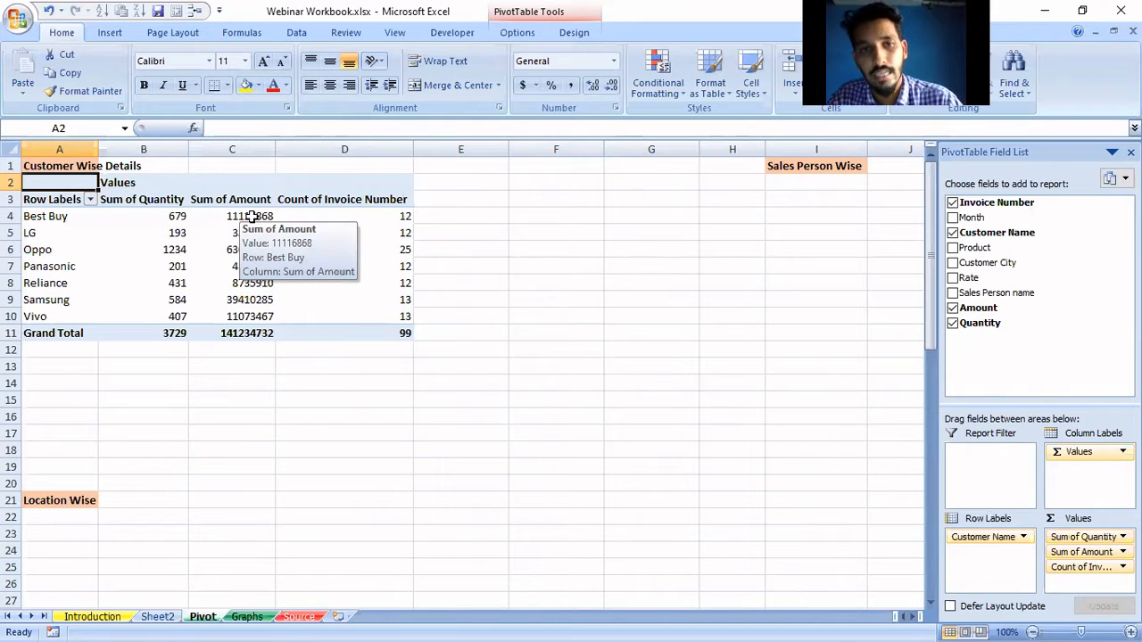
{"action": "mouse_move", "coordinate": [405, 232]}
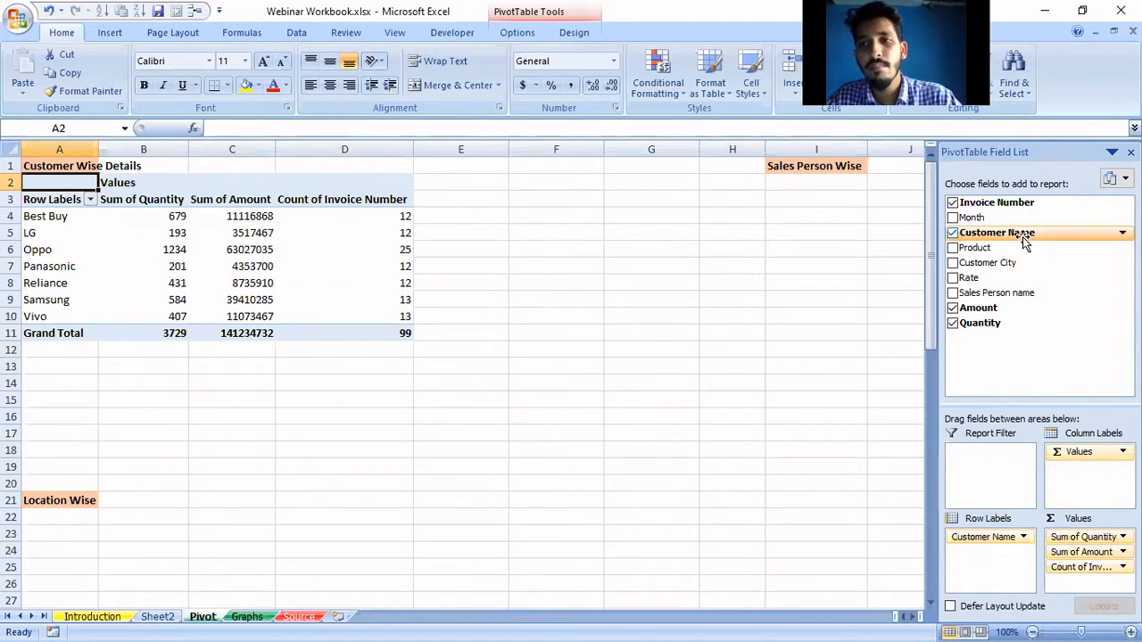
Add Sales Person name as the PivotTable's report filter, allowing the destination cells to be replaced.
{"action": "left_click_drag", "start_coordinate": [1012, 294], "coordinate": [985, 457]}
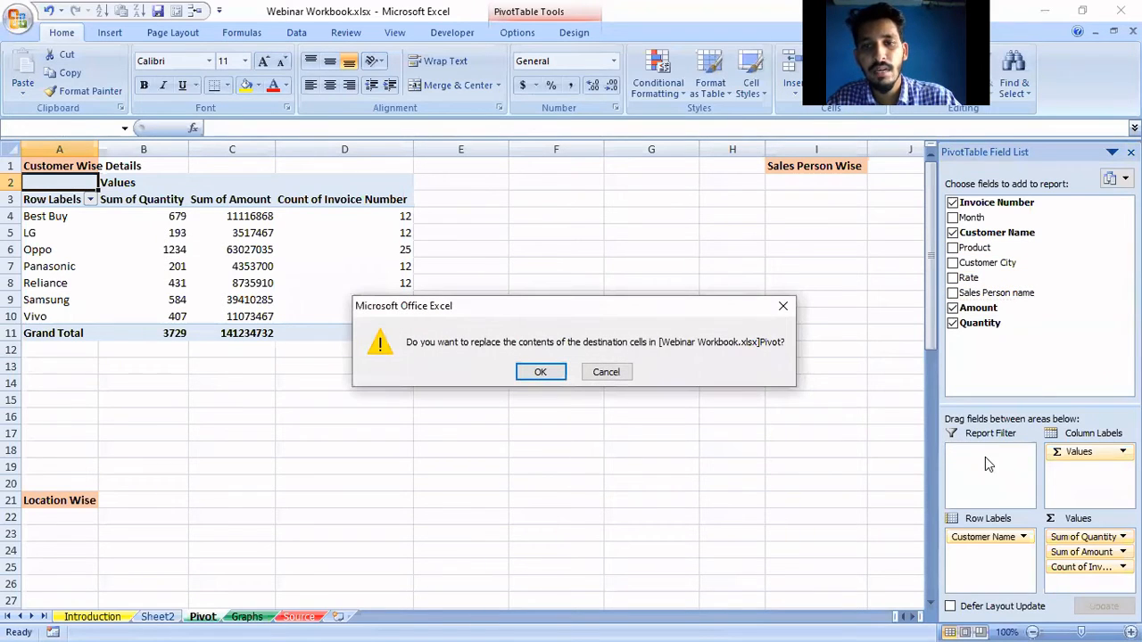
{"action": "left_click", "coordinate": [540, 372]}
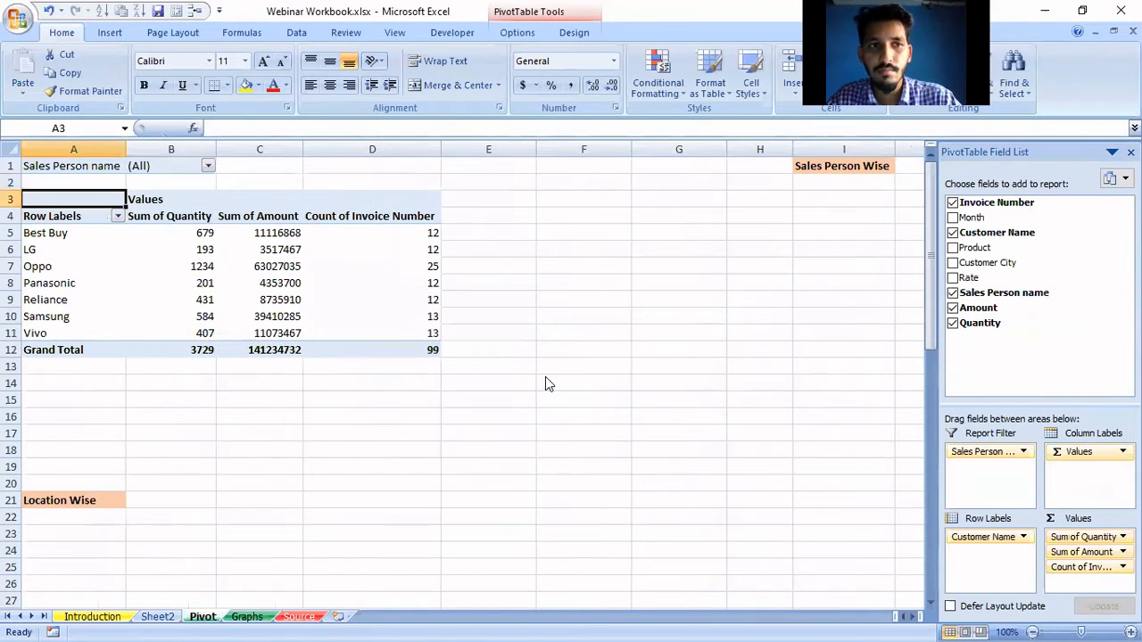
Enable multiple item selection in the Sales Person name filter and show only the first listed salesperson.
{"action": "left_click", "coordinate": [206, 167]}
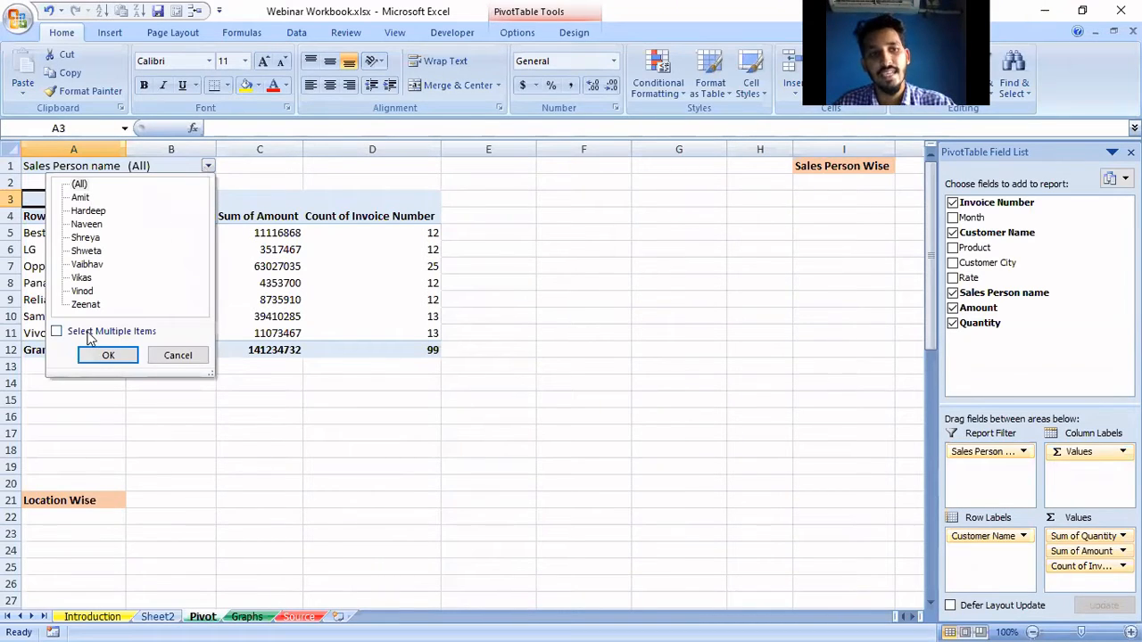
{"action": "left_click", "coordinate": [86, 332]}
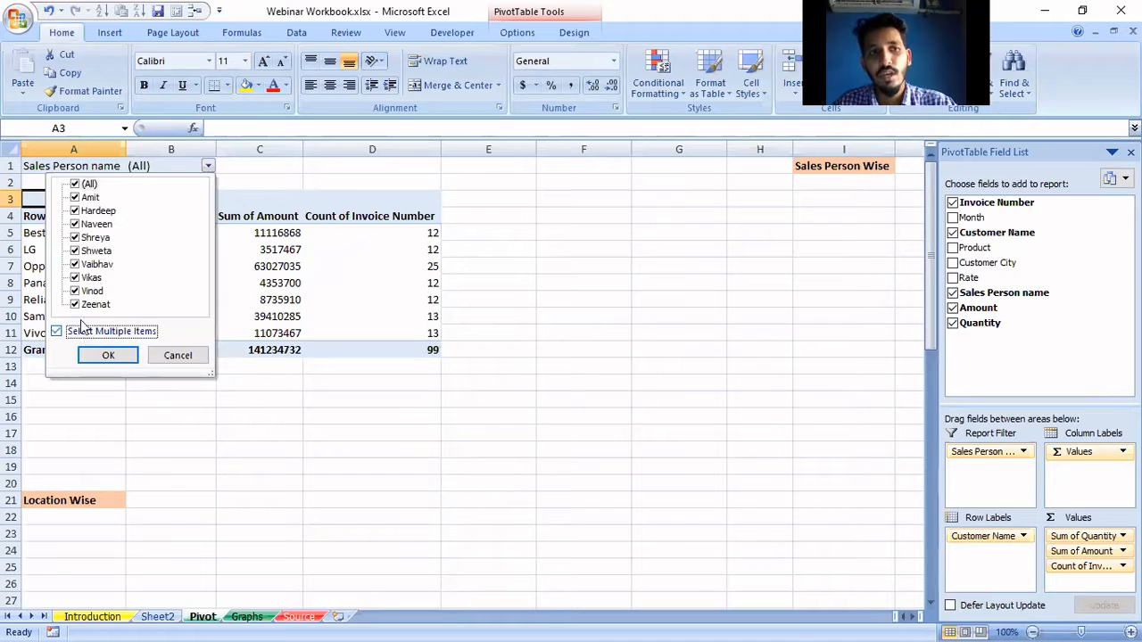
{"action": "left_click", "coordinate": [75, 185]}
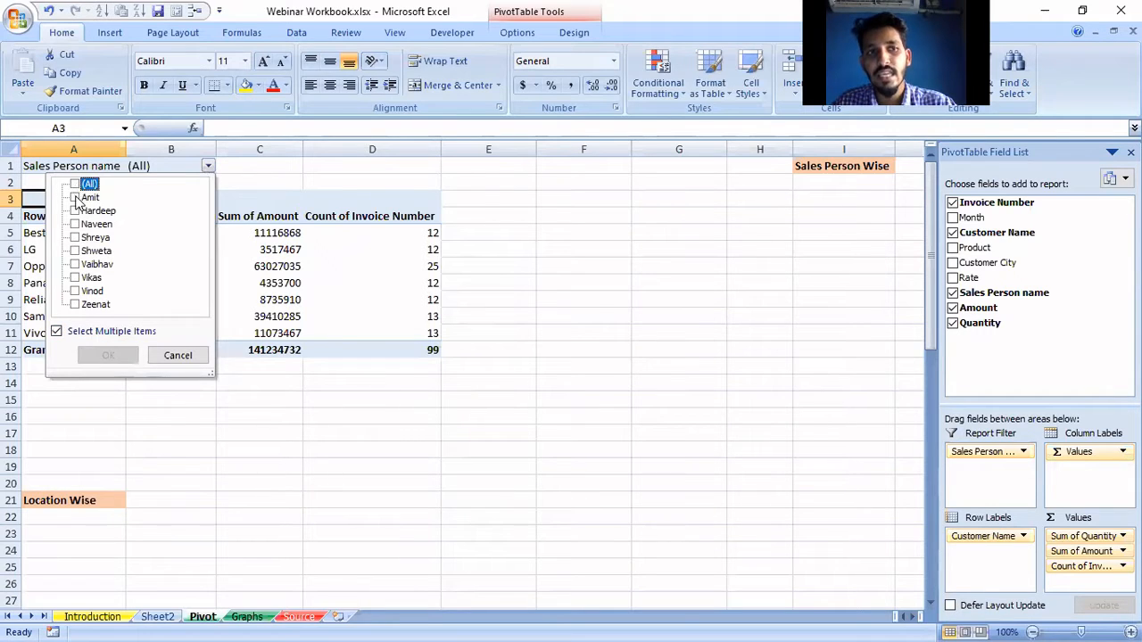
{"action": "left_click", "coordinate": [75, 197]}
{"action": "left_click", "coordinate": [120, 356]}
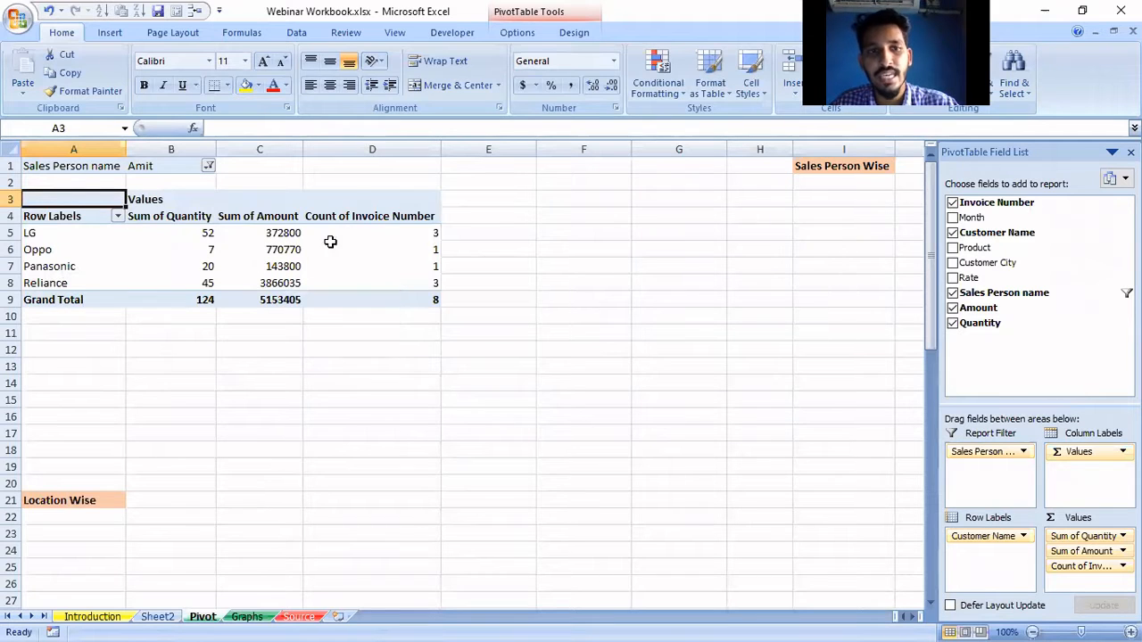
Reset the Sales Person name report filter to include all salespersons.
{"action": "left_click", "coordinate": [207, 167]}
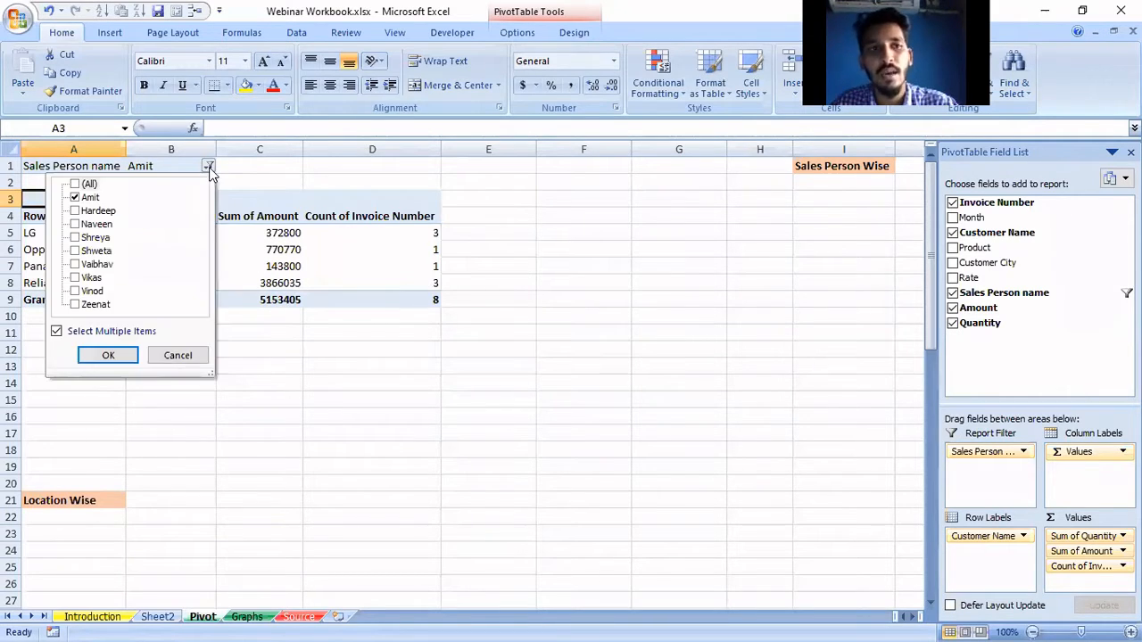
{"action": "left_click", "coordinate": [75, 185]}
{"action": "left_click", "coordinate": [108, 355]}
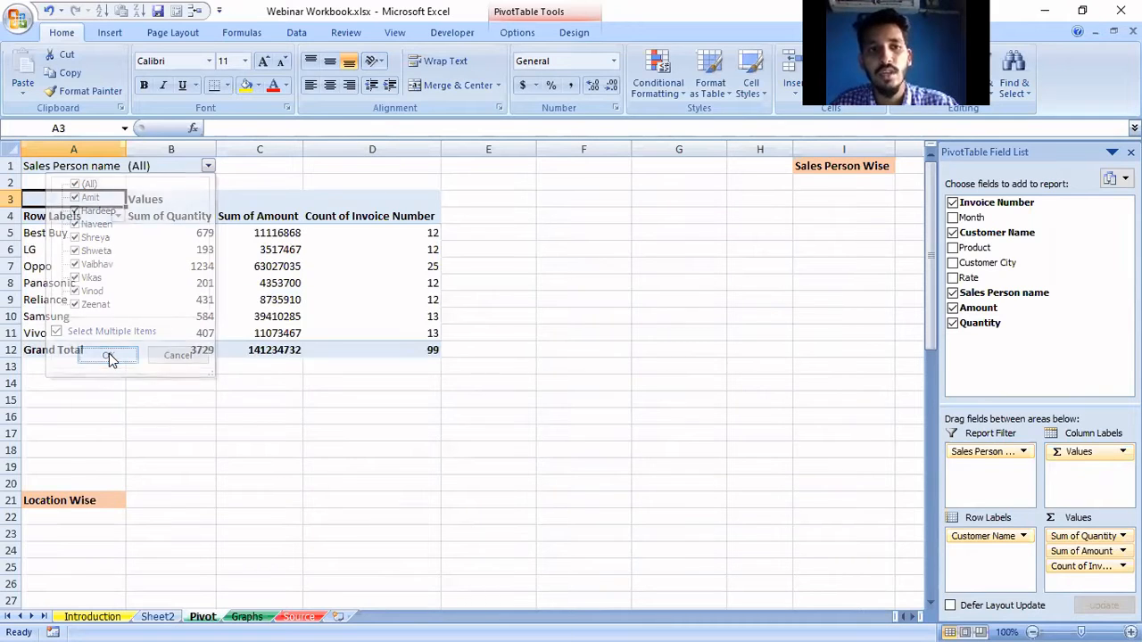
Try to duplicate the customer-wise PivotTable by copying only A4:D12 and pasting it at A15.
{"action": "left_click", "coordinate": [268, 404]}
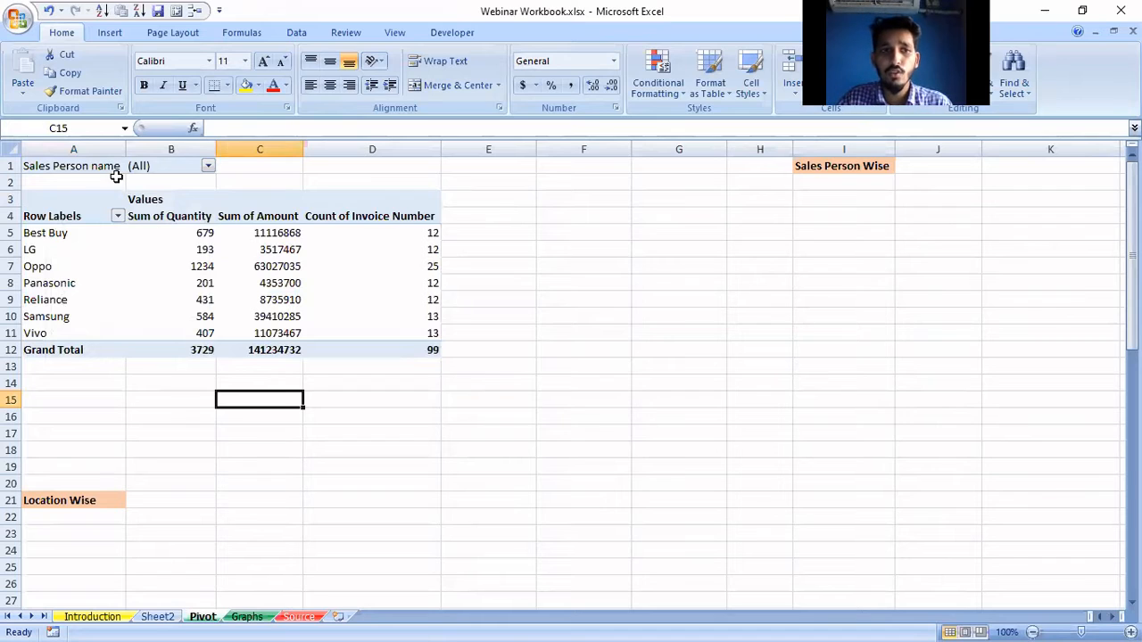
{"action": "left_click", "coordinate": [128, 234]}
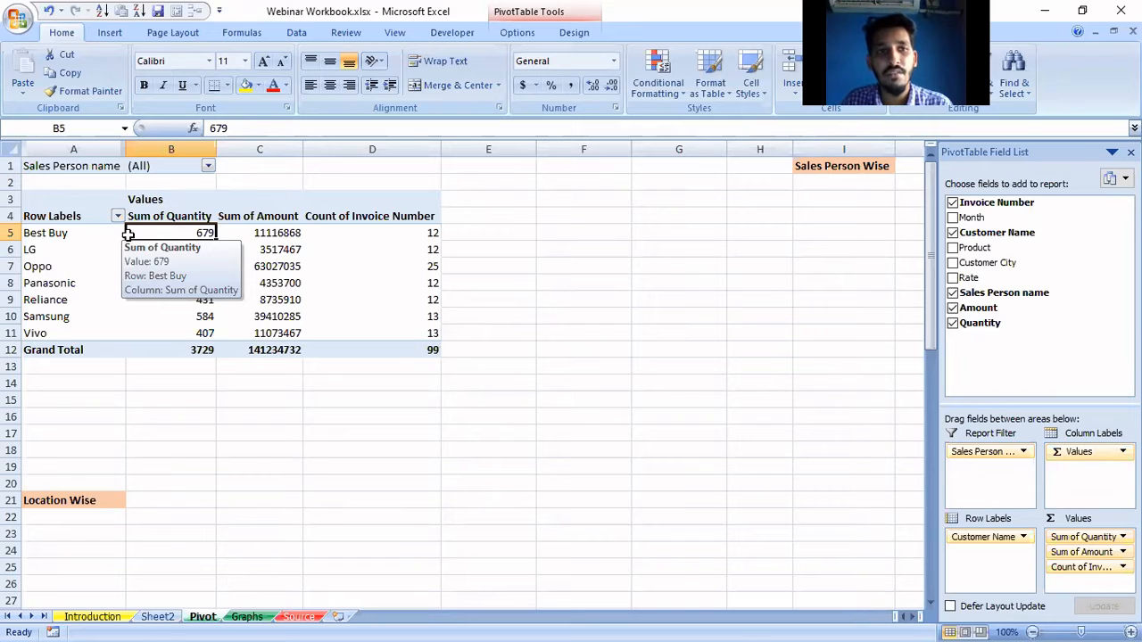
{"action": "left_click_drag", "start_coordinate": [49, 216], "coordinate": [426, 348]}
{"action": "key", "text": "ctrl+c"}
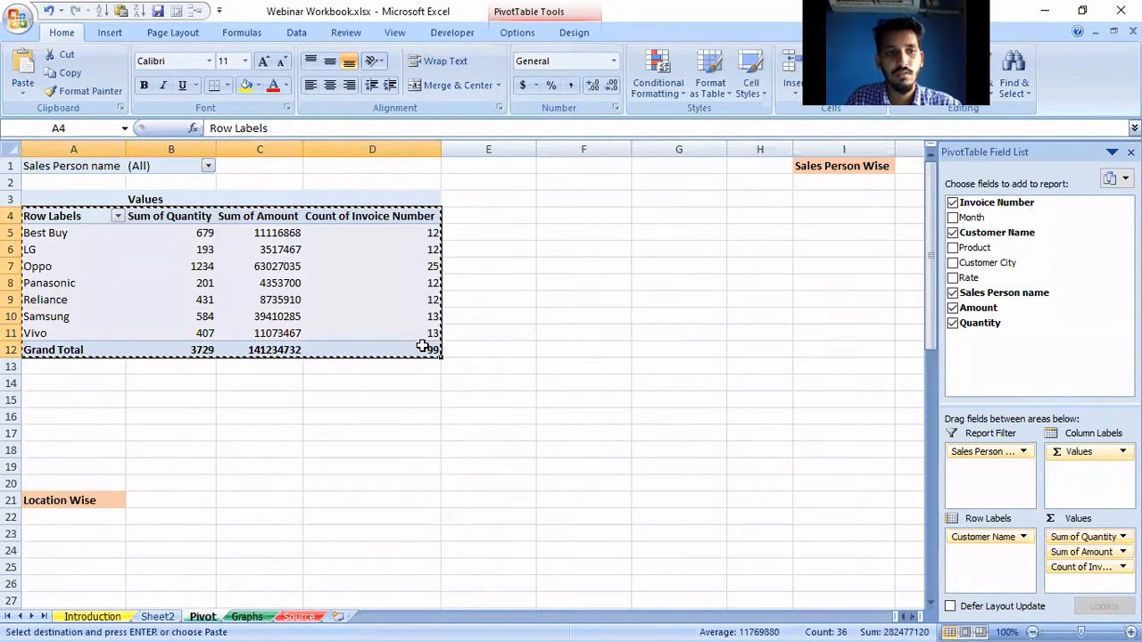
{"action": "left_click", "coordinate": [105, 393]}
{"action": "key", "text": "ctrl+v"}
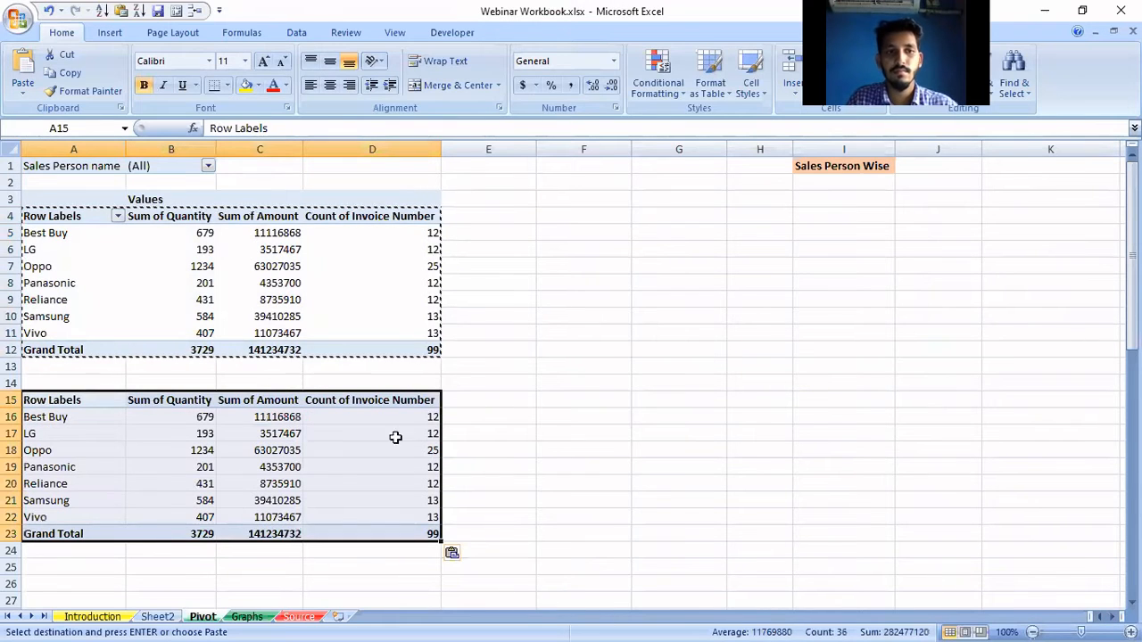
{"action": "left_click", "coordinate": [583, 465]}
{"action": "left_click", "coordinate": [254, 433]}
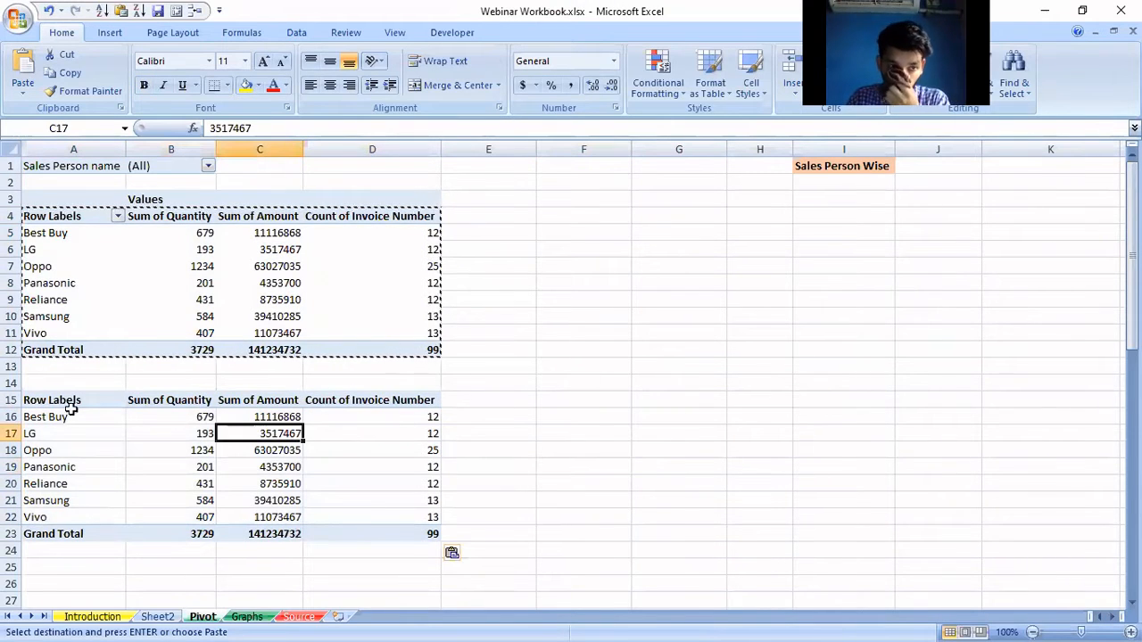
{"action": "left_click_drag", "start_coordinate": [70, 415], "coordinate": [310, 453]}
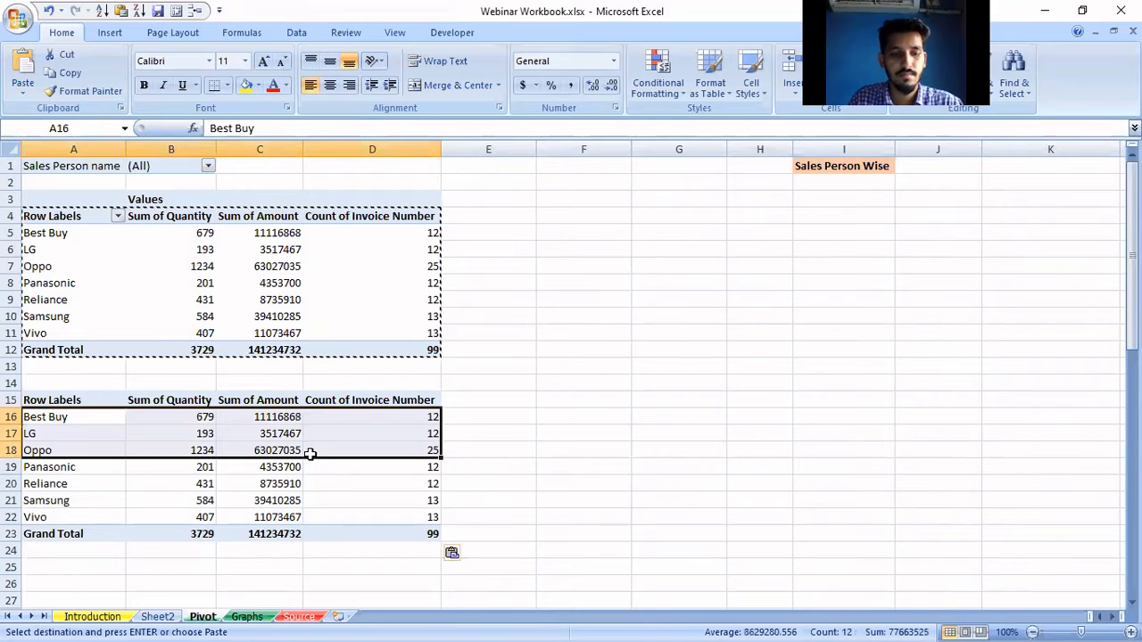
Undo the partial paste and the Sales Person name report filter, and clear the pending copy selection.
{"action": "key", "text": "ctrl+z"}
{"action": "key", "text": "ctrl+z"}
{"action": "key", "text": "ctrl+z"}
{"action": "key", "text": "ctrl+z"}
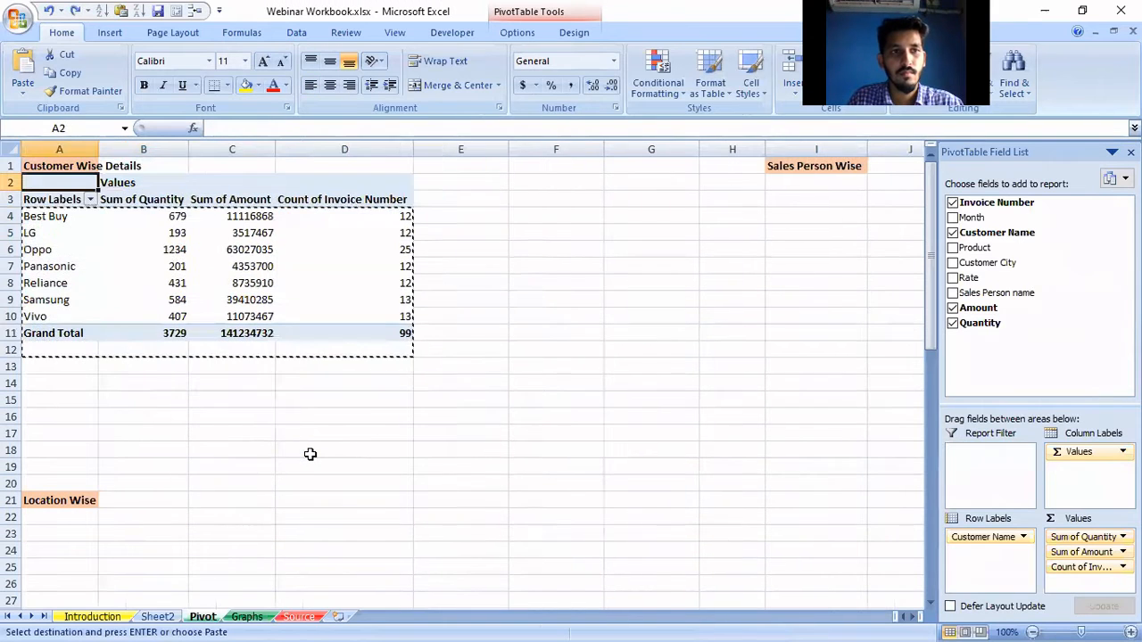
{"action": "left_click", "coordinate": [309, 454]}
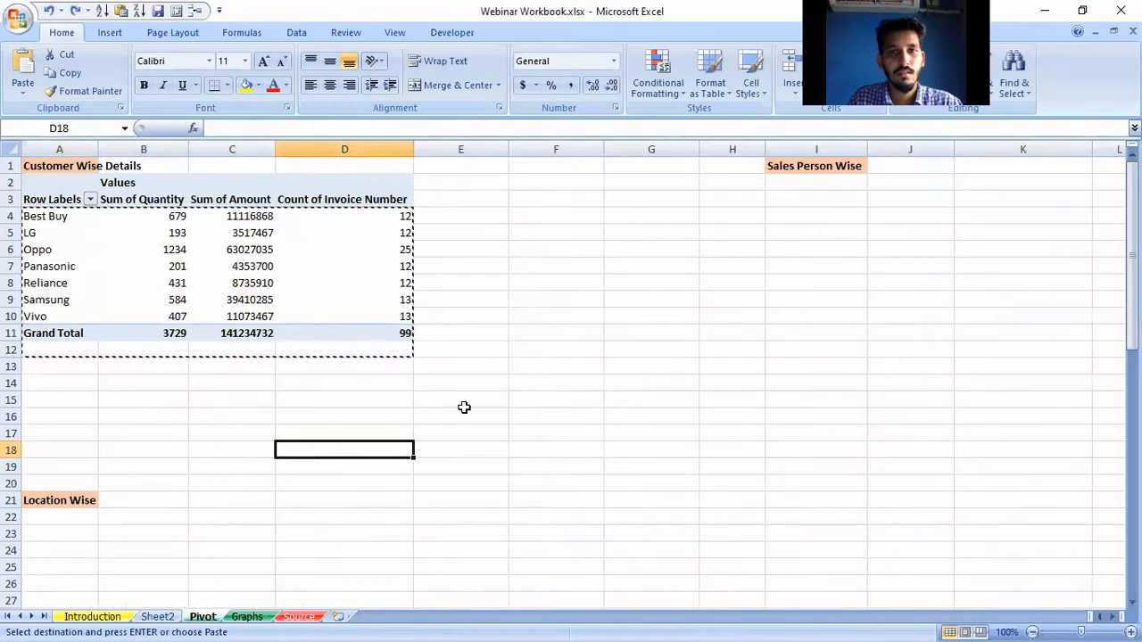
{"action": "left_click", "coordinate": [464, 406]}
{"action": "key", "text": "Escape"}
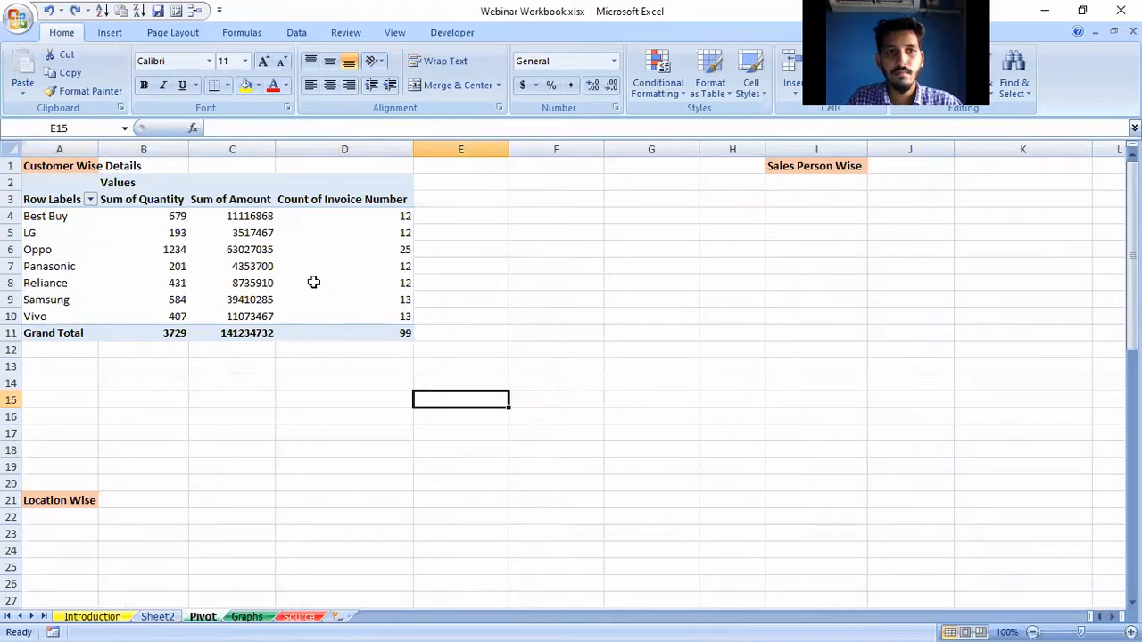
Copy the entire customer-wise PivotTable and paste it at A14.
{"action": "left_click", "coordinate": [54, 169]}
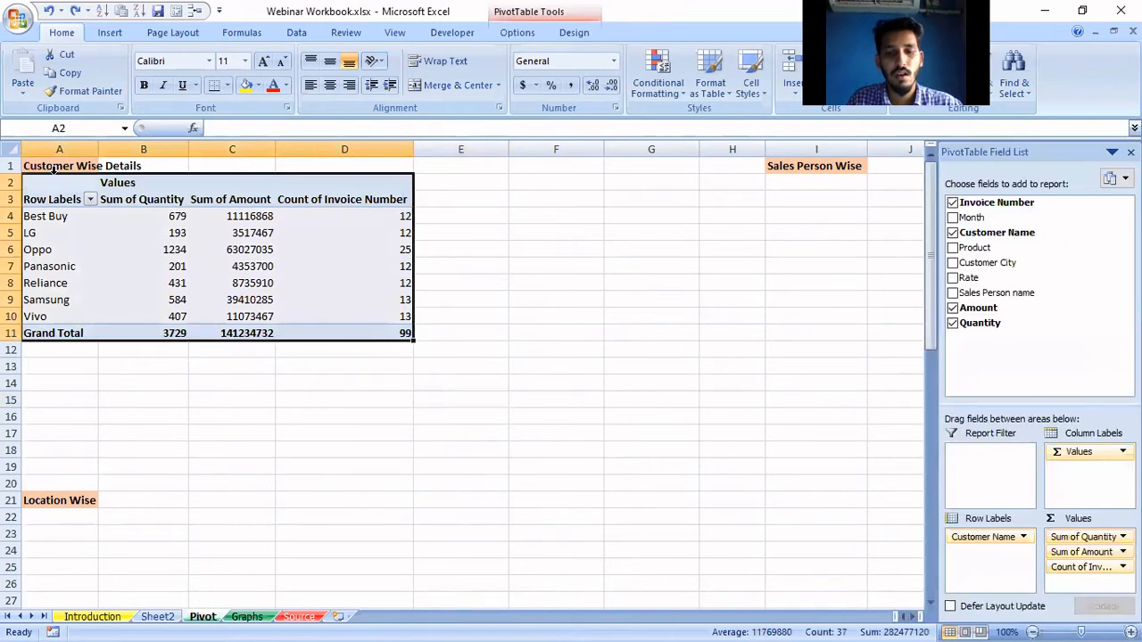
{"action": "key", "text": "ctrl+c"}
{"action": "left_click", "coordinate": [75, 379]}
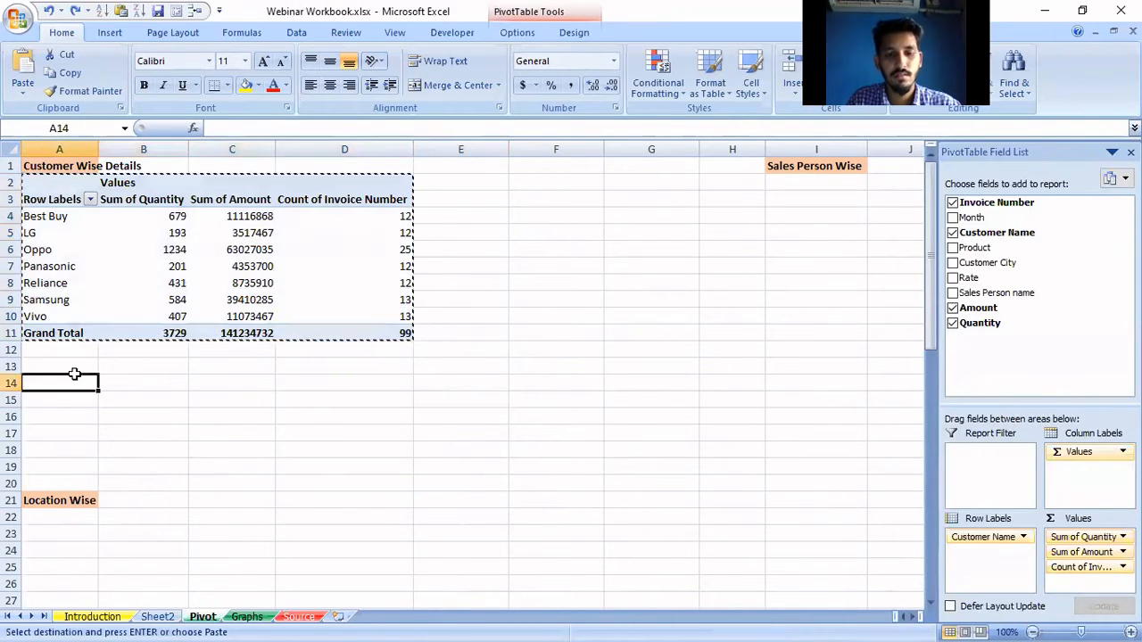
{"action": "key", "text": "ctrl+v"}
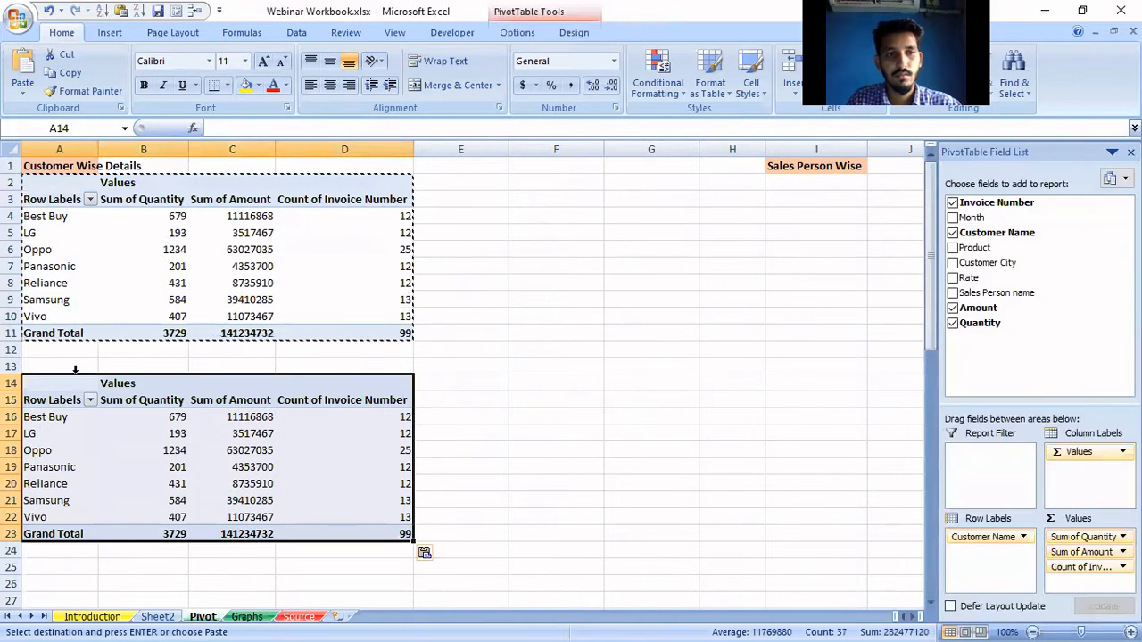
{"action": "key", "text": "Escape"}
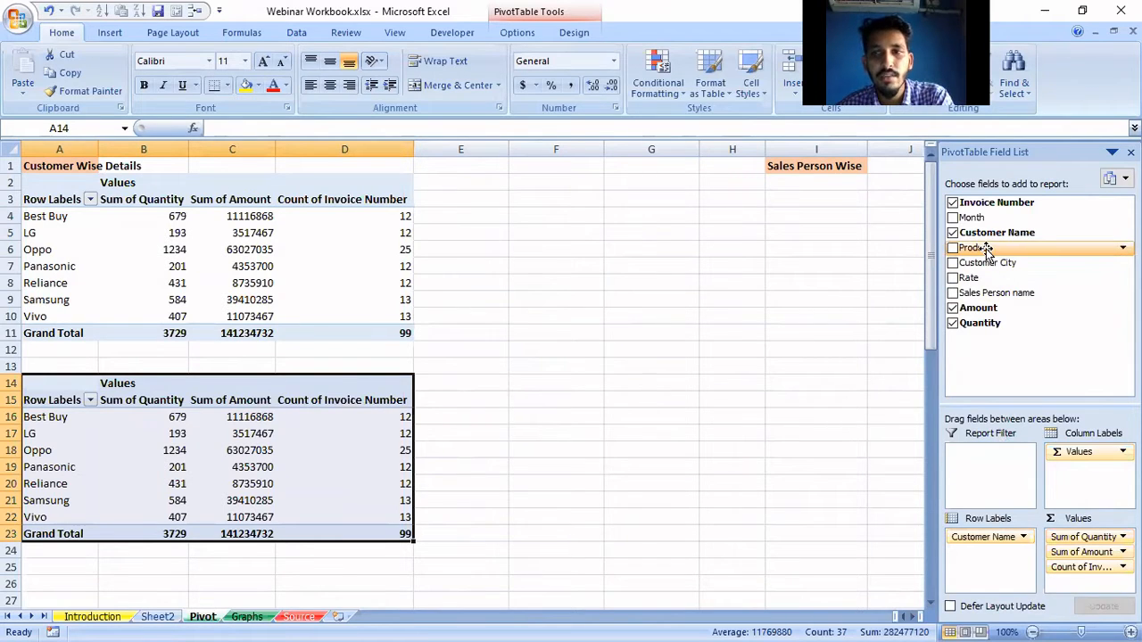
Replace Customer Name with Product in the row labels of the PivotTable at A14.
{"action": "left_click_drag", "start_coordinate": [987, 253], "coordinate": [987, 569]}
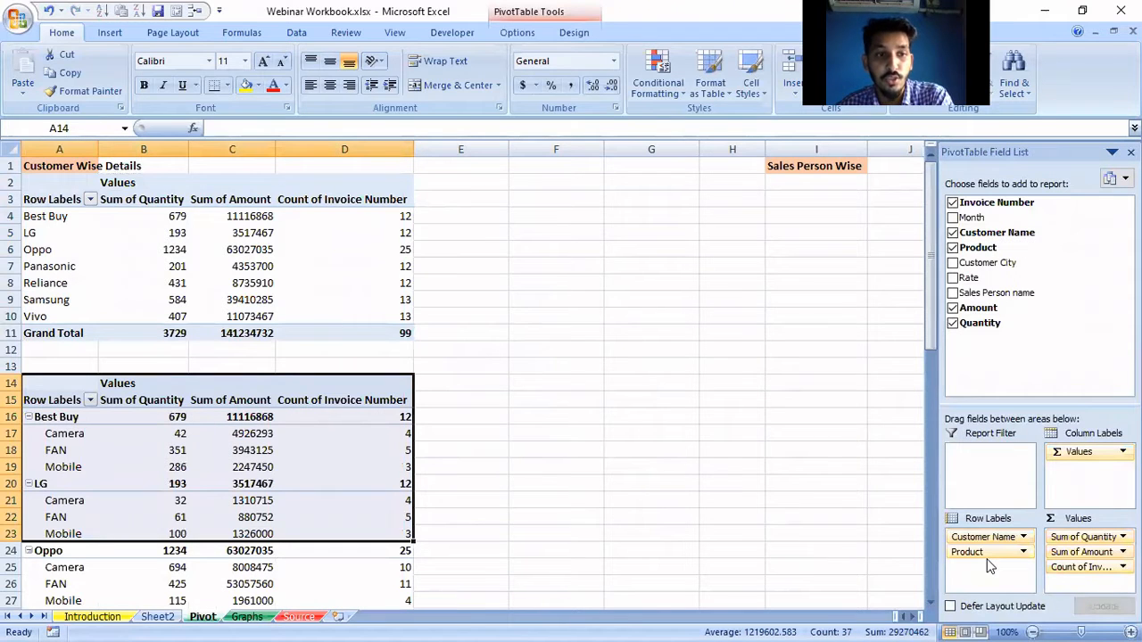
{"action": "scroll", "coordinate": [476, 395], "scroll_direction": "down", "scroll_amount": 2}
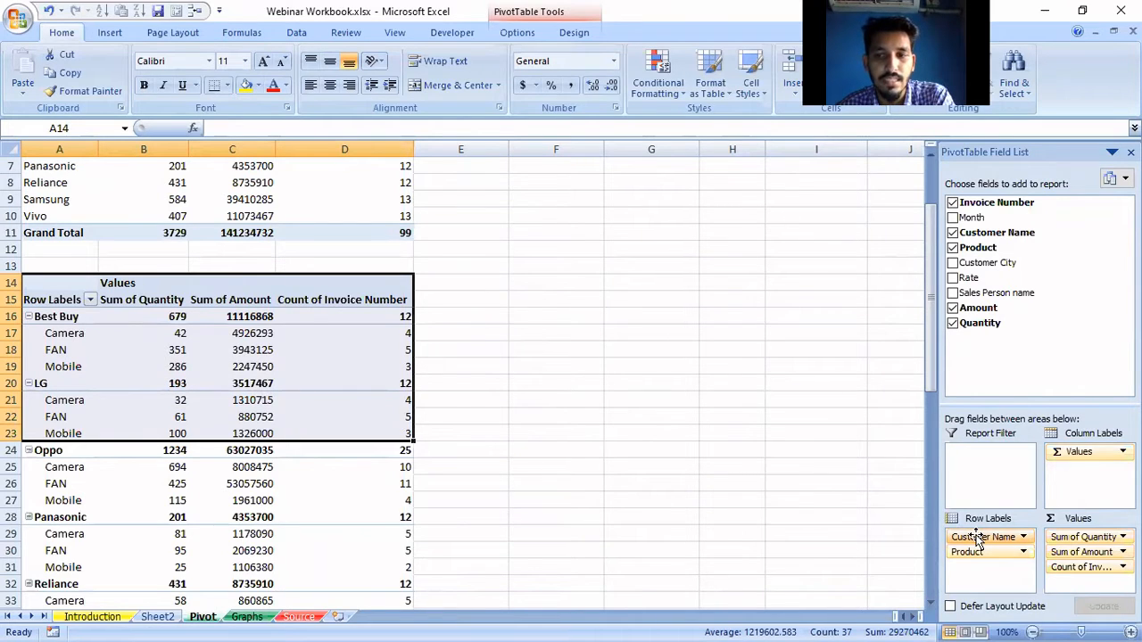
{"action": "left_click_drag", "start_coordinate": [977, 536], "coordinate": [959, 285]}
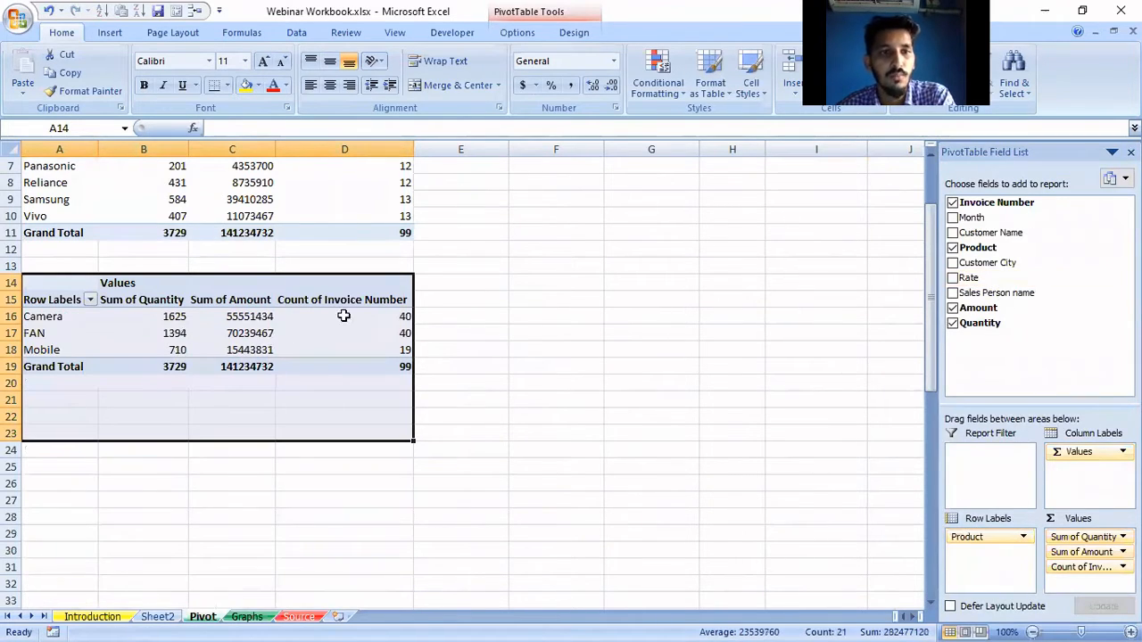
Examine the Camera row's quantity, amount and invoice count in the product-wise PivotTable.
{"action": "left_click", "coordinate": [513, 332]}
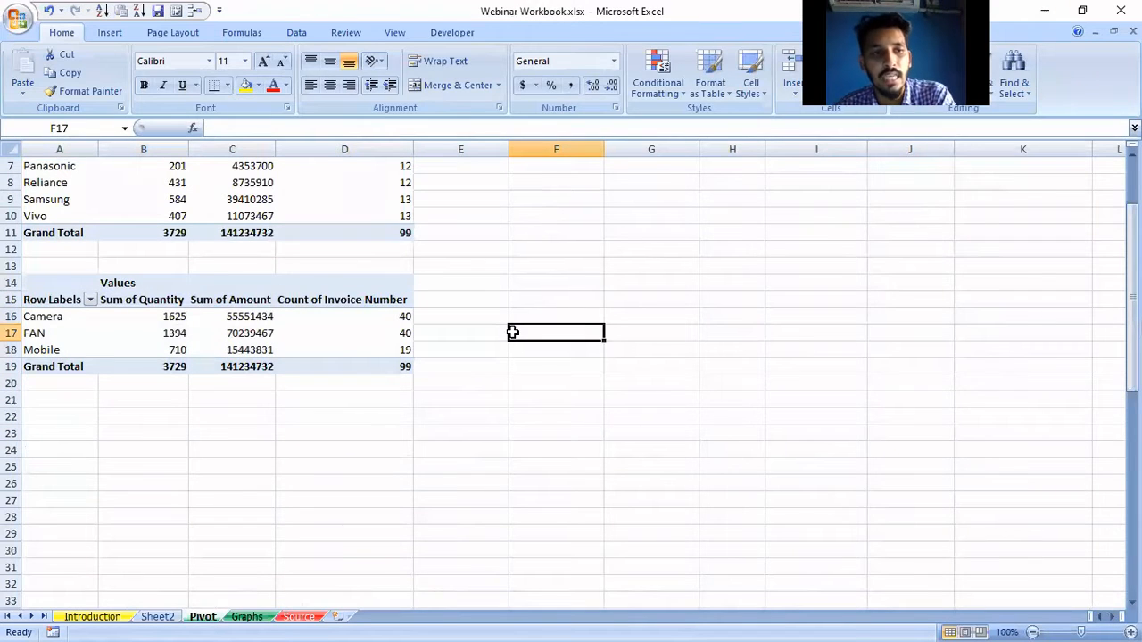
{"action": "left_click", "coordinate": [62, 317]}
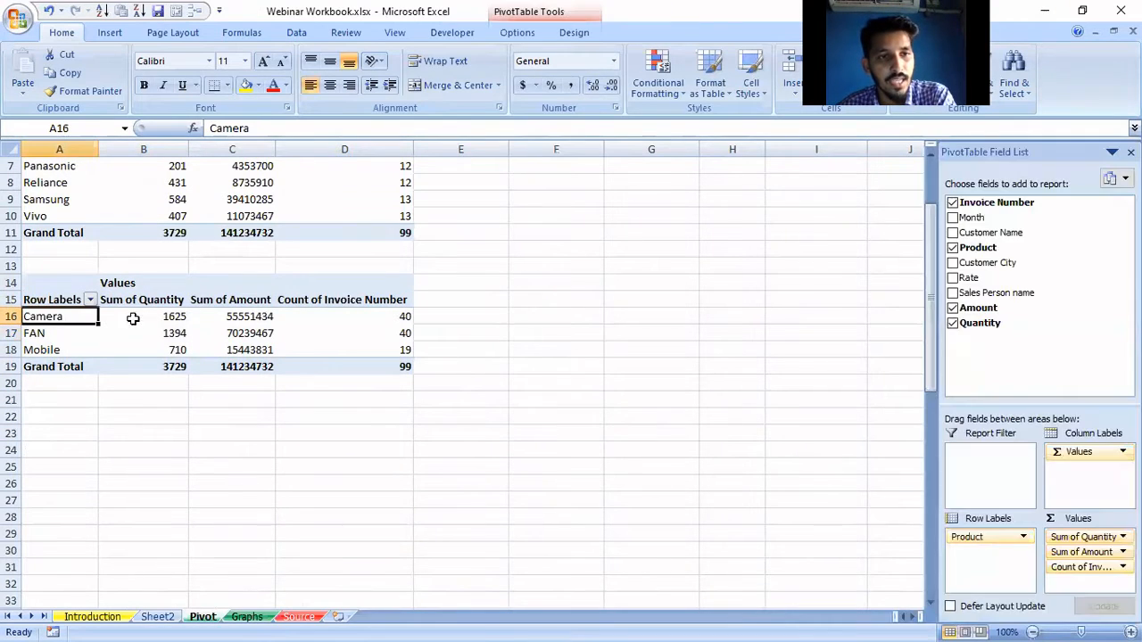
{"action": "left_click", "coordinate": [166, 317]}
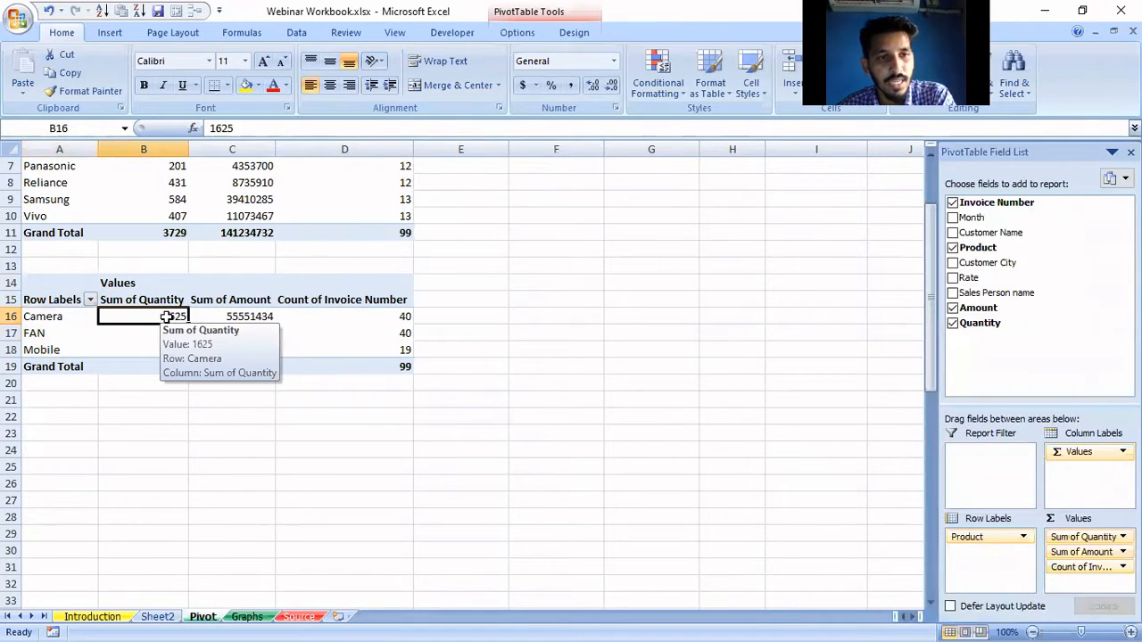
{"action": "left_click", "coordinate": [244, 316]}
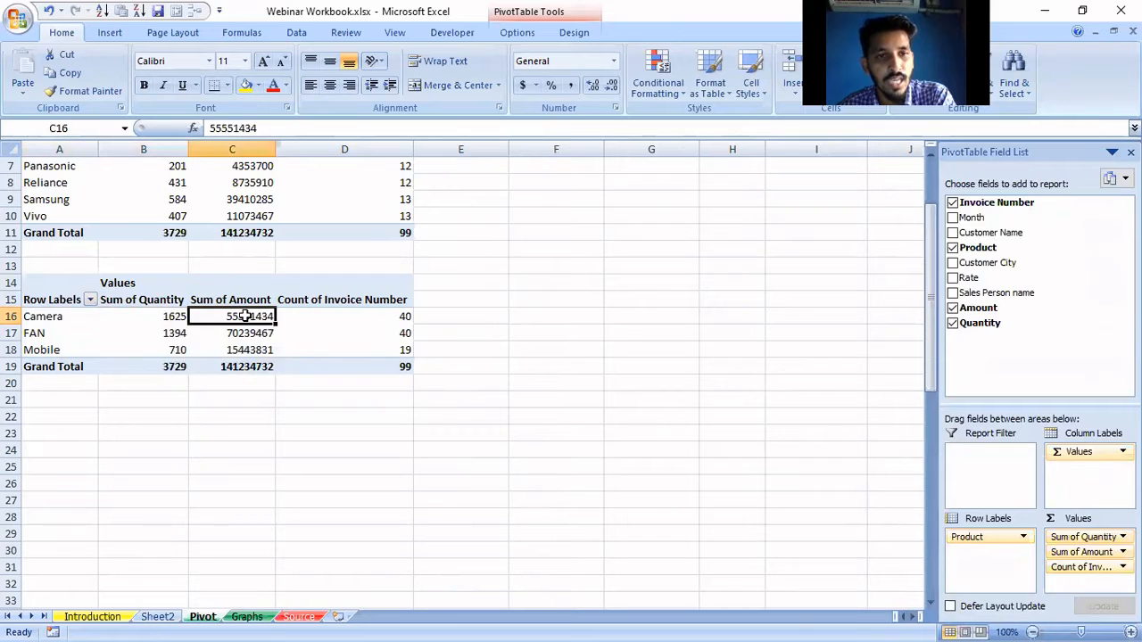
{"action": "left_click", "coordinate": [370, 314]}
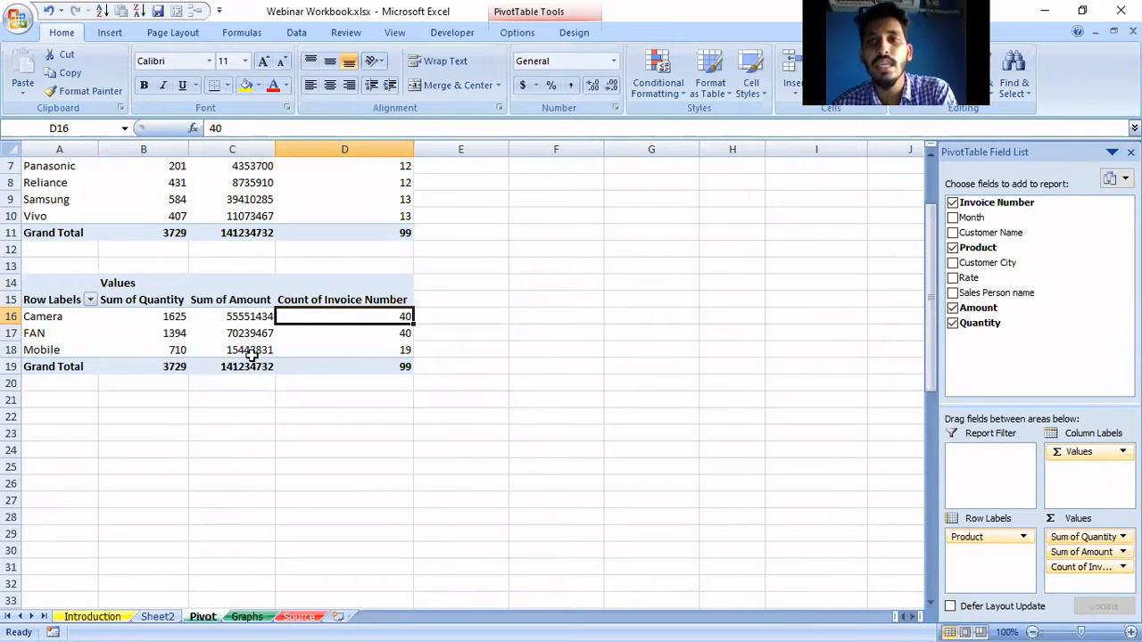
{"action": "mouse_move", "coordinate": [253, 354]}
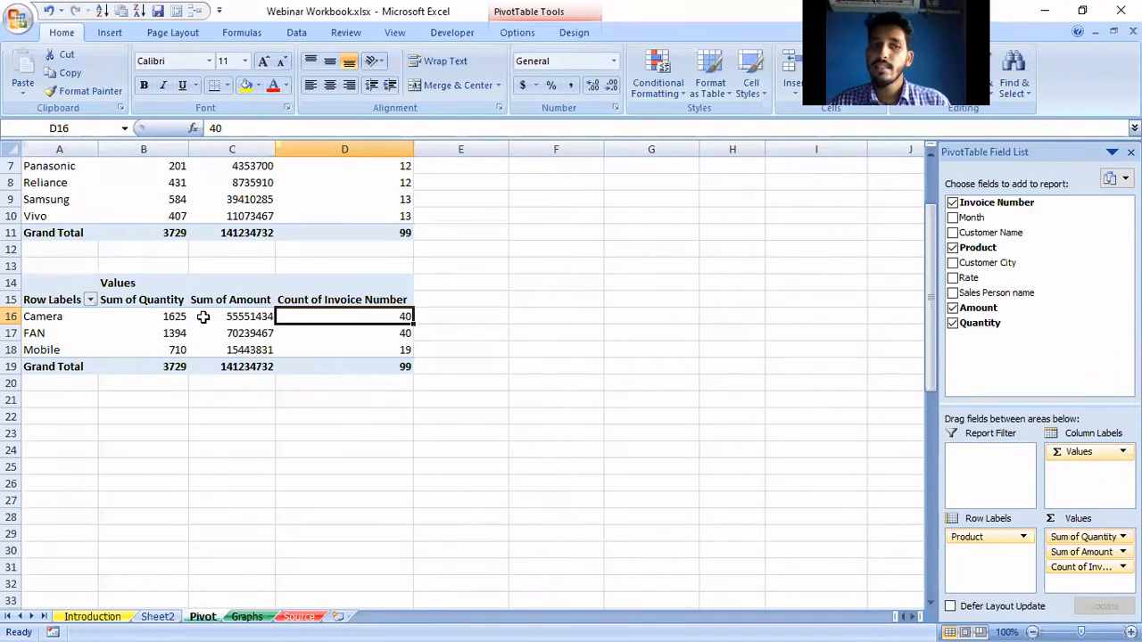
{"action": "mouse_move", "coordinate": [202, 317]}
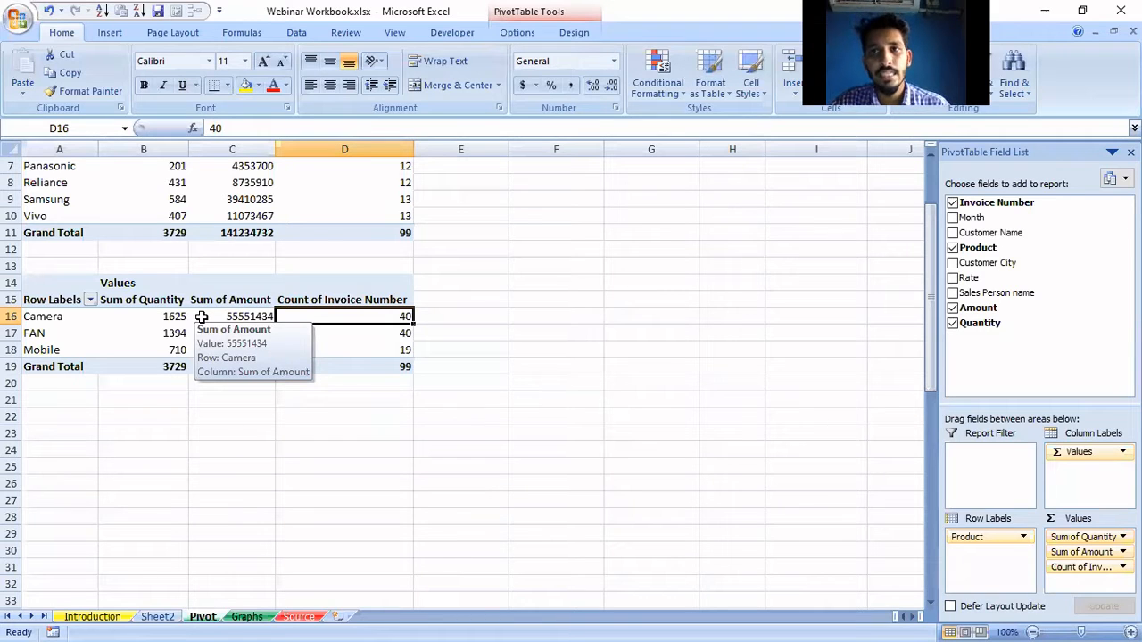
{"action": "scroll", "coordinate": [203, 246], "scroll_direction": "up", "scroll_amount": 1}
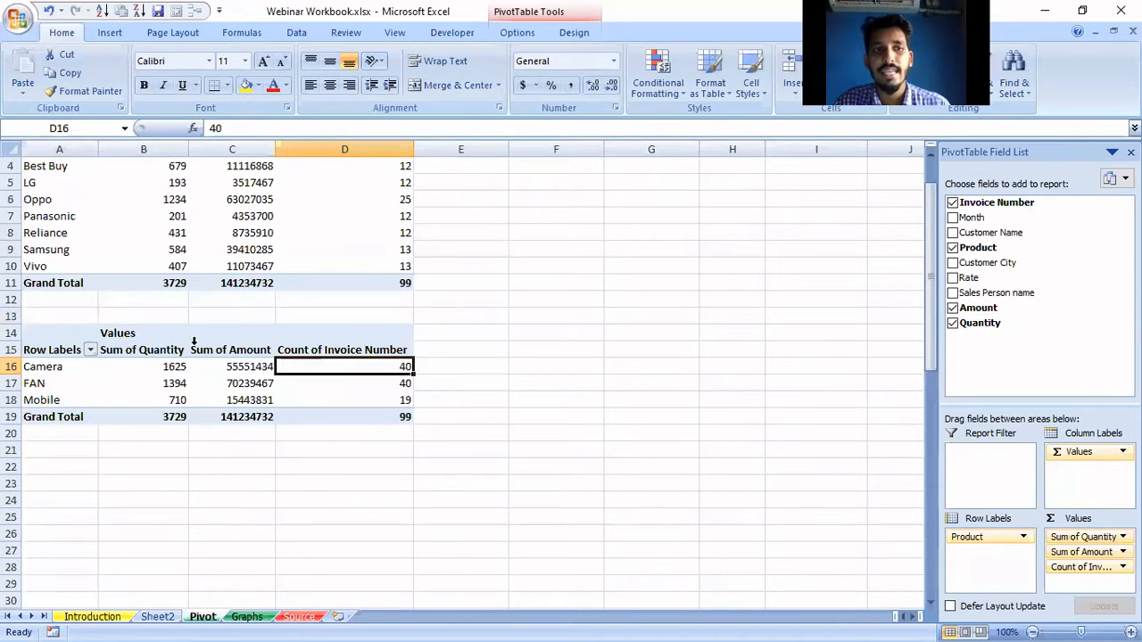
{"action": "mouse_move", "coordinate": [165, 390]}
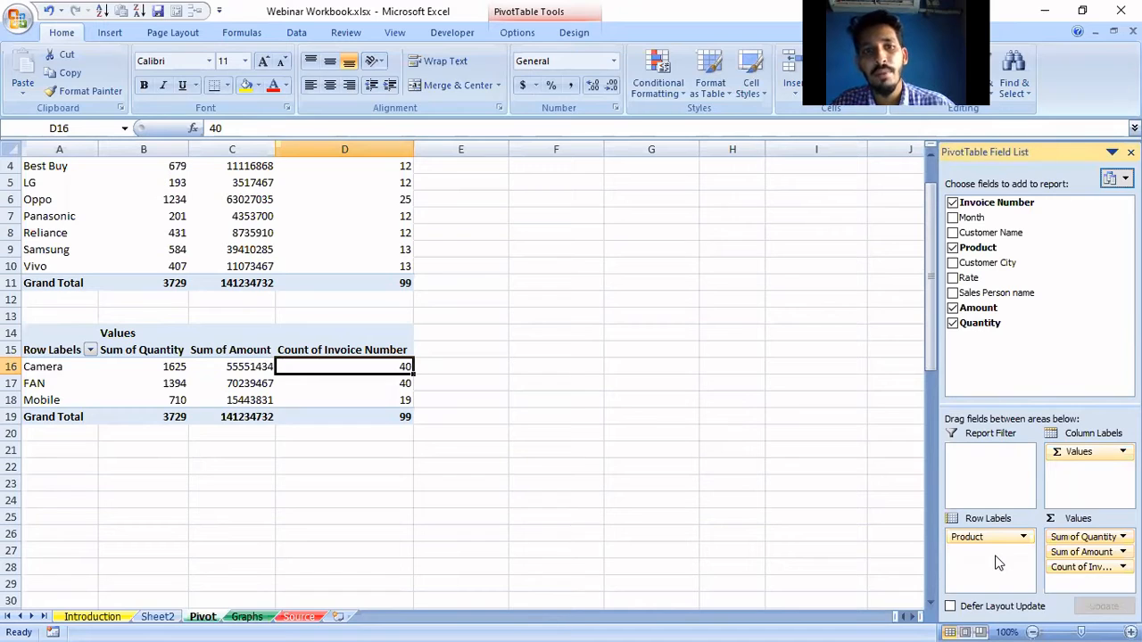
{"action": "mouse_move", "coordinate": [357, 410]}
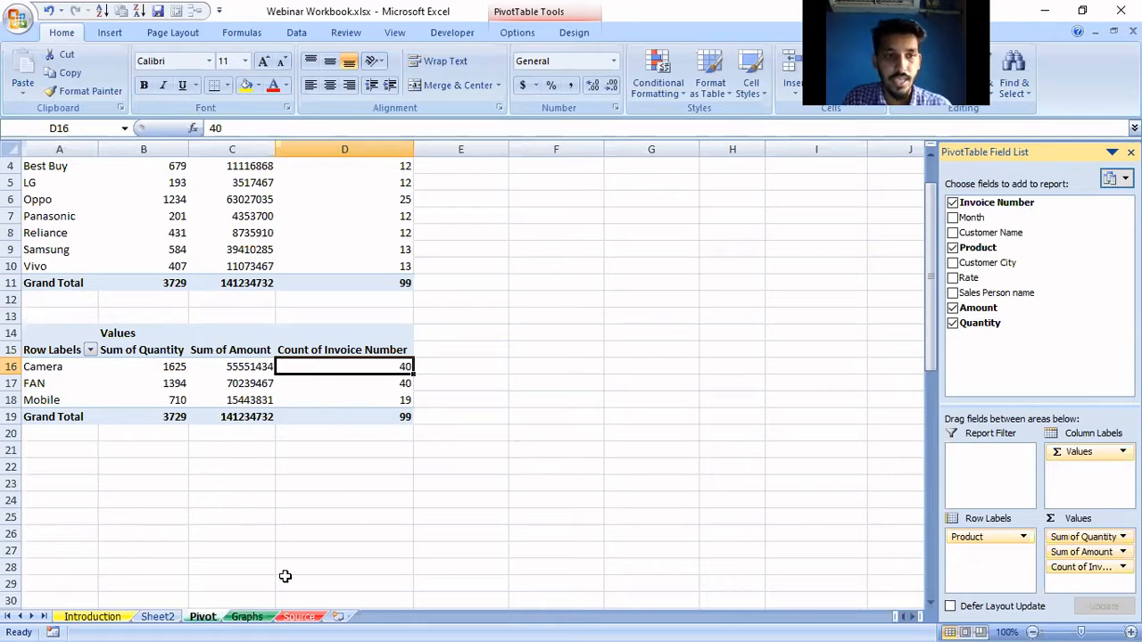
Review the columns of the sales data on the Source sheet, and return to the Pivot sheet.
{"action": "left_click", "coordinate": [300, 616]}
{"action": "scroll", "coordinate": [429, 329], "scroll_direction": "up", "scroll_amount": 20}
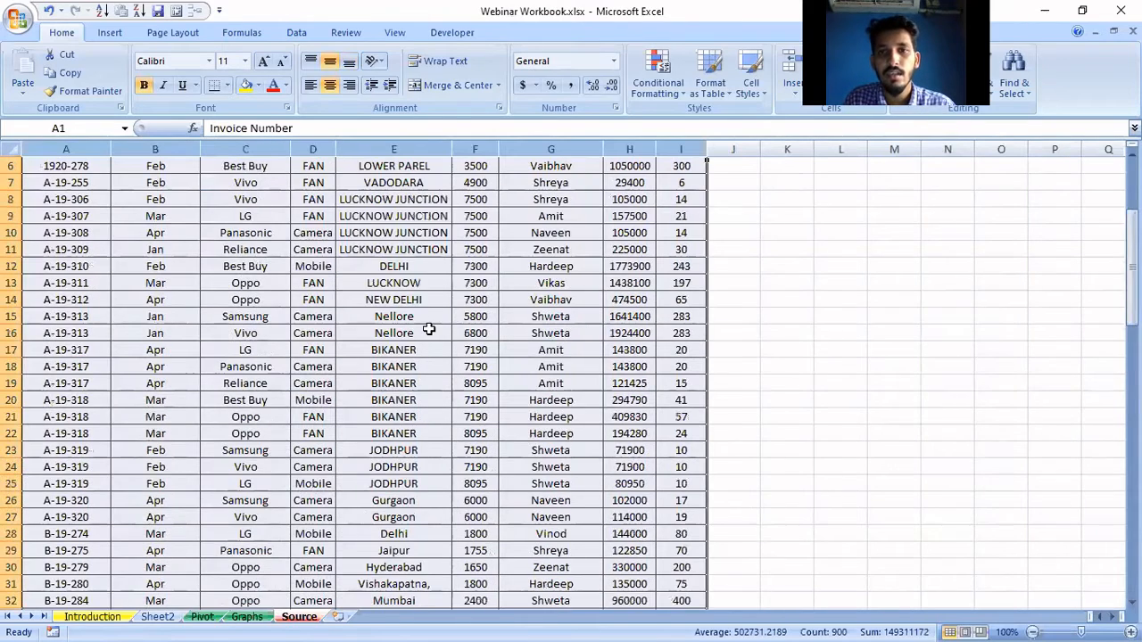
{"action": "scroll", "coordinate": [429, 329], "scroll_direction": "up", "scroll_amount": 2}
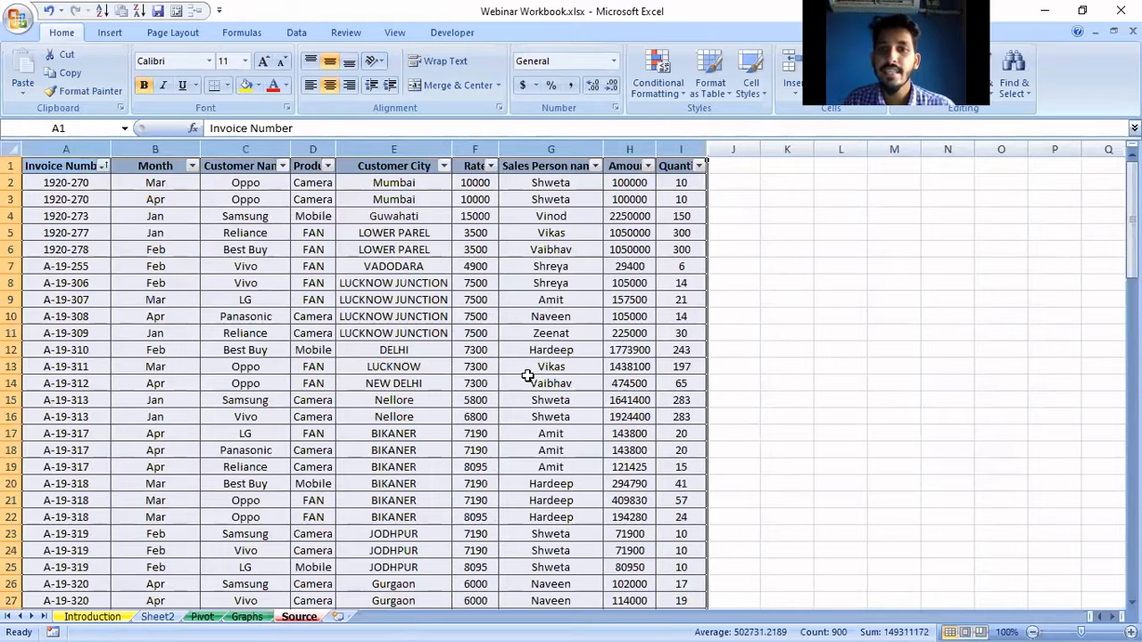
{"action": "left_click", "coordinate": [202, 617]}
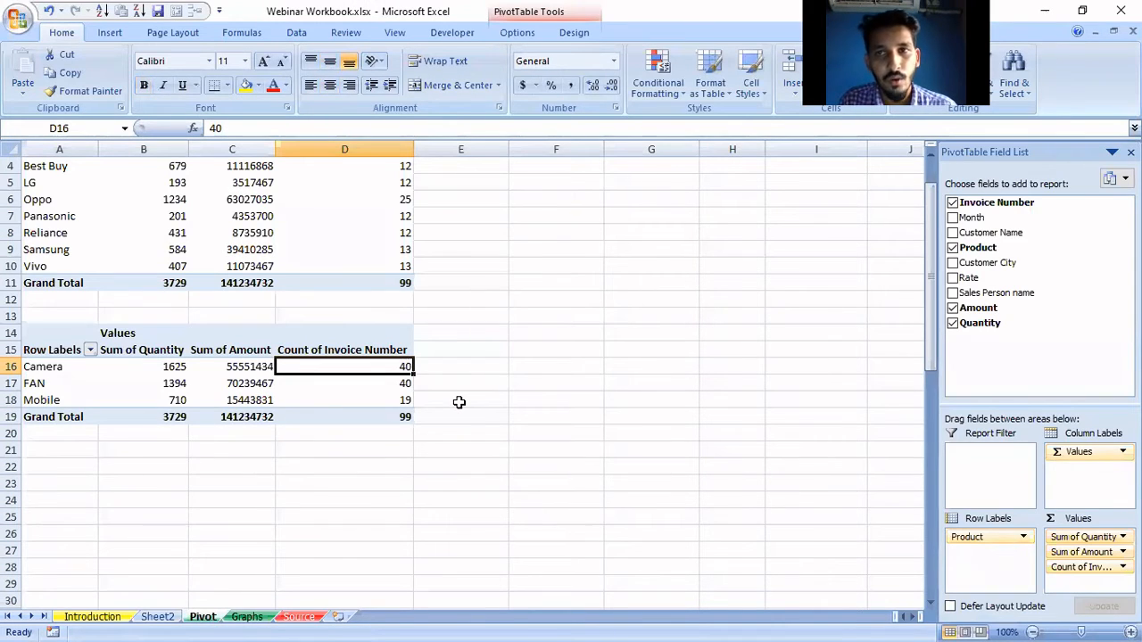
Copy the entire product-wise PivotTable and paste it at A22.
{"action": "scroll", "coordinate": [330, 430], "scroll_direction": "down", "scroll_amount": 1}
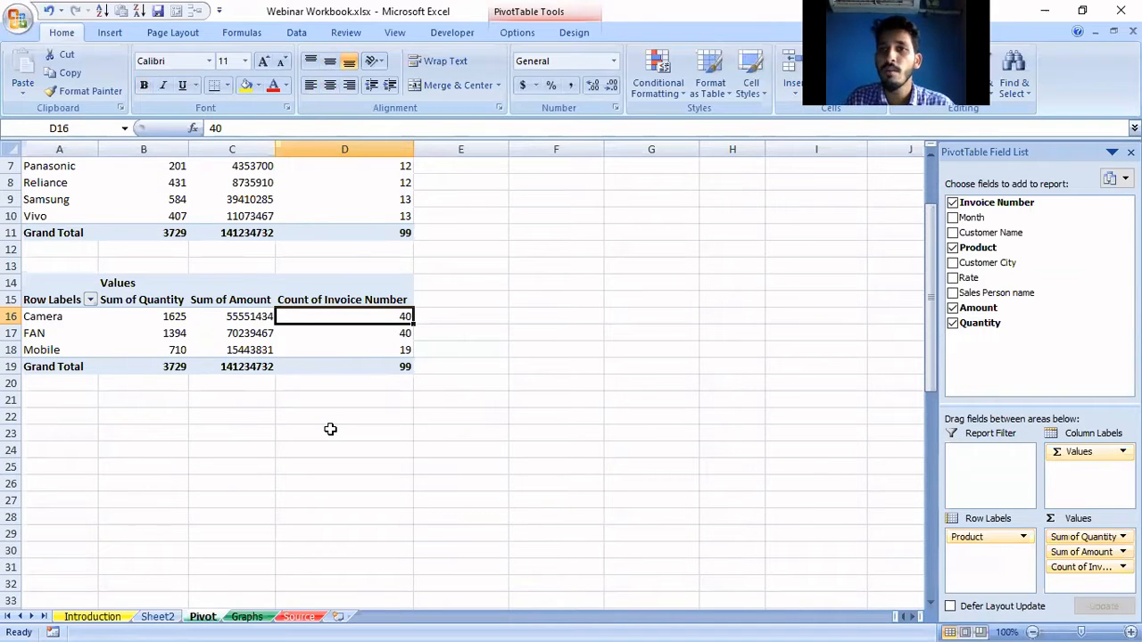
{"action": "left_click", "coordinate": [53, 274]}
{"action": "key", "text": "ctrl+c"}
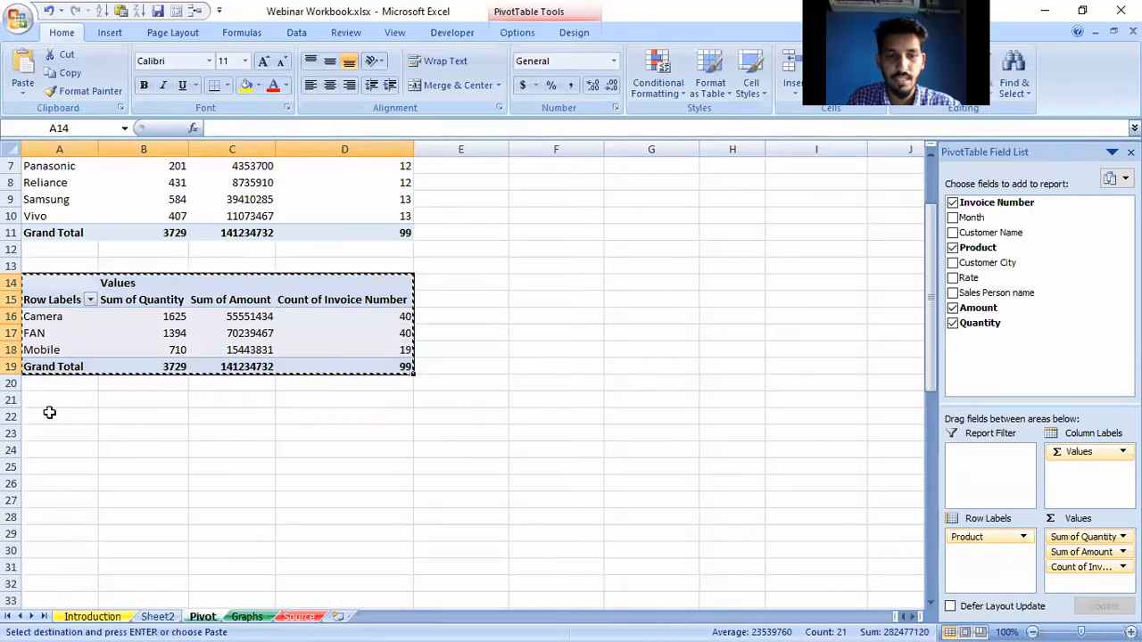
{"action": "left_click", "coordinate": [49, 412]}
{"action": "key", "text": "ctrl+v"}
{"action": "key", "text": "Escape"}
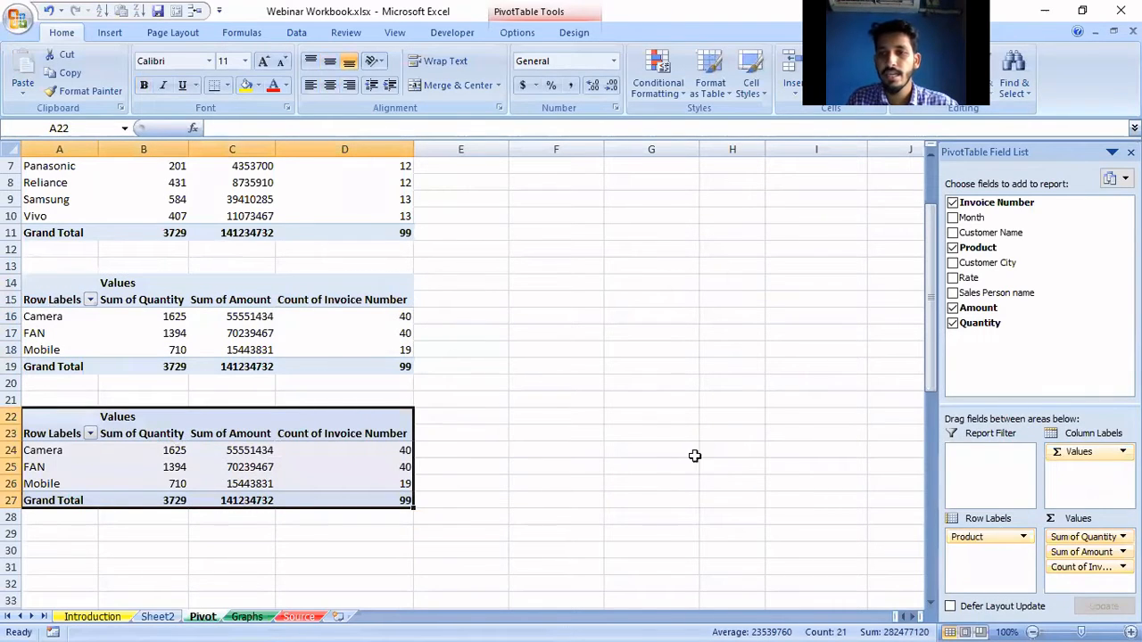
Replace Product with Customer City in the row labels of the PivotTable at A22 and look through its city rows.
{"action": "left_click_drag", "start_coordinate": [1008, 537], "coordinate": [1028, 329]}
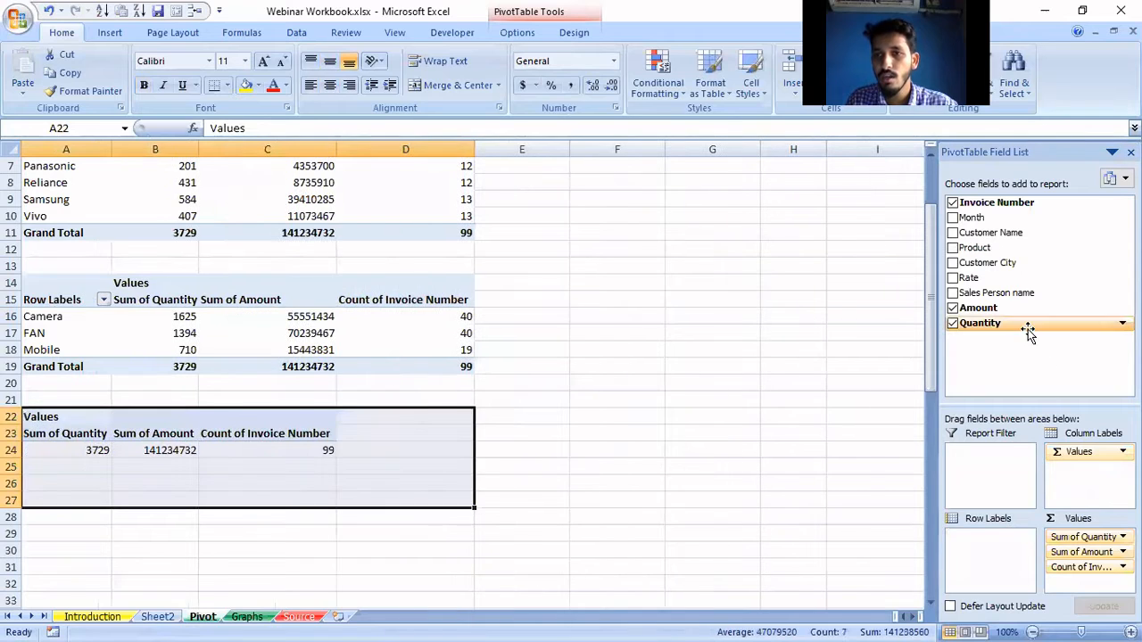
{"action": "left_click_drag", "start_coordinate": [1007, 262], "coordinate": [990, 539]}
{"action": "scroll", "coordinate": [517, 526], "scroll_direction": "down", "scroll_amount": 3}
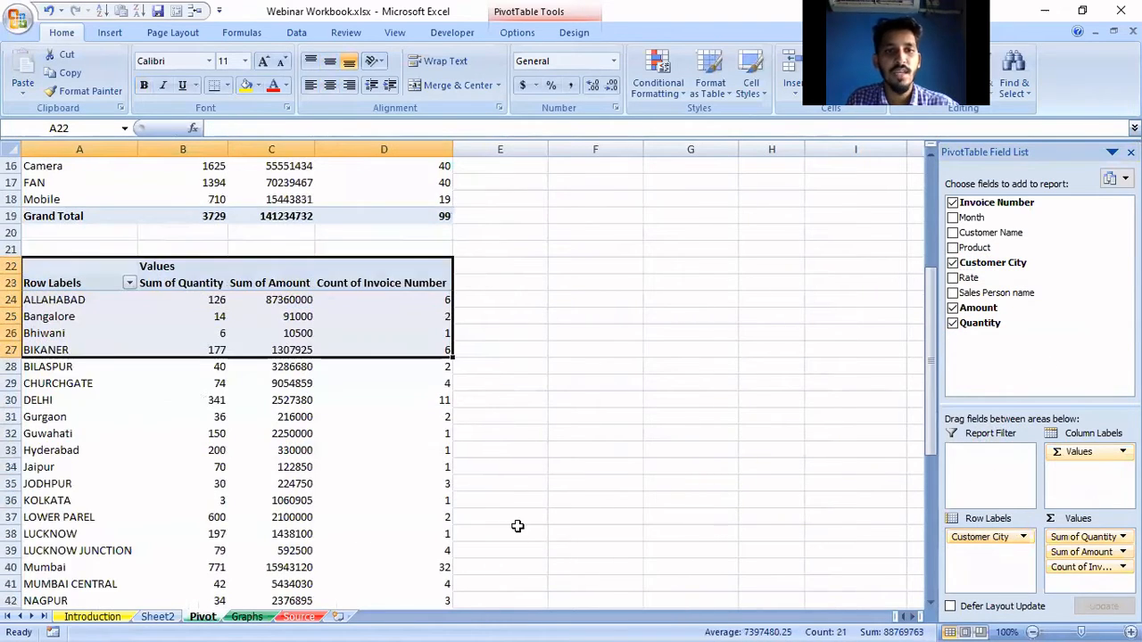
{"action": "scroll", "coordinate": [517, 526], "scroll_direction": "down", "scroll_amount": 2}
{"action": "scroll", "coordinate": [517, 526], "scroll_direction": "up", "scroll_amount": 1}
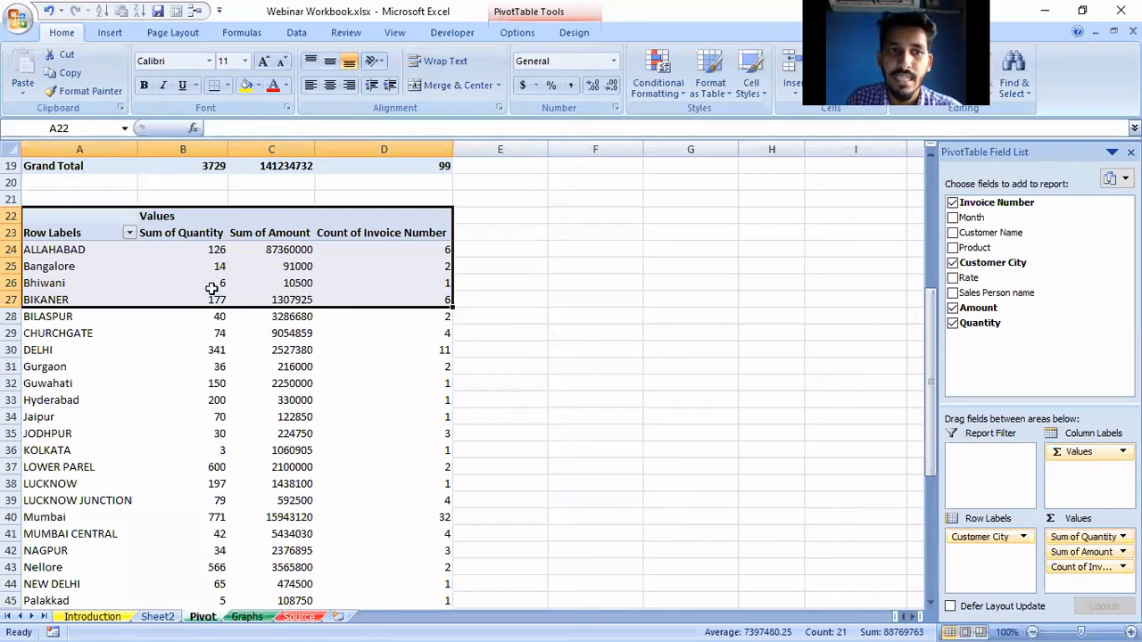
Try out Product as a second row label under Customer City in the PivotTable at A22, and remove it again.
{"action": "scroll", "coordinate": [300, 404], "scroll_direction": "down", "scroll_amount": 2}
{"action": "scroll", "coordinate": [303, 406], "scroll_direction": "up", "scroll_amount": 4}
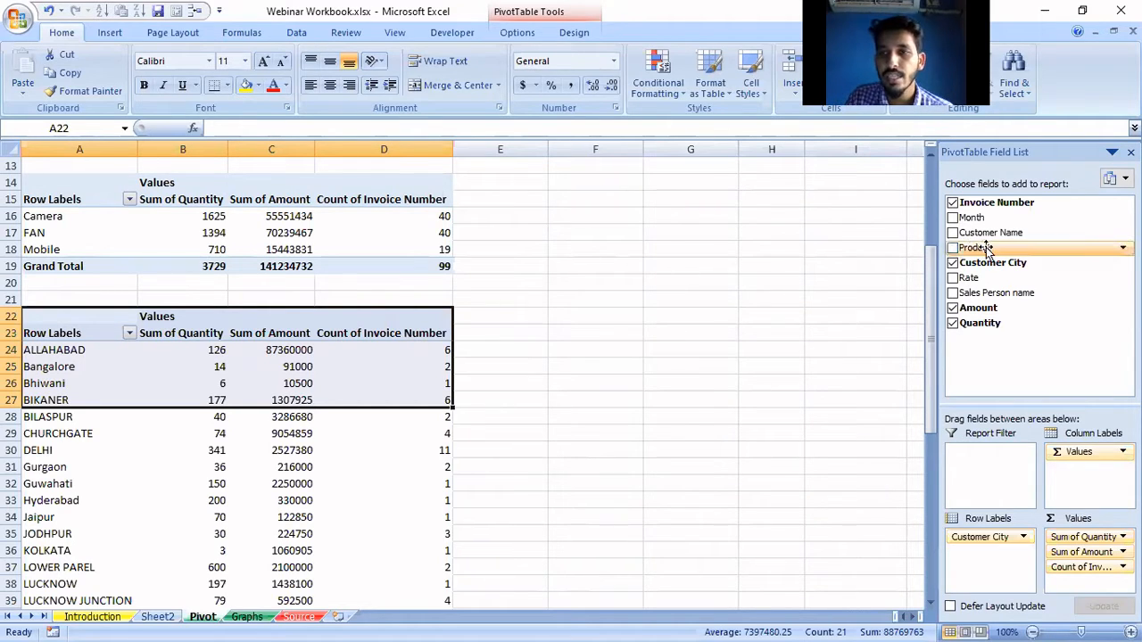
{"action": "left_click_drag", "start_coordinate": [986, 251], "coordinate": [976, 551]}
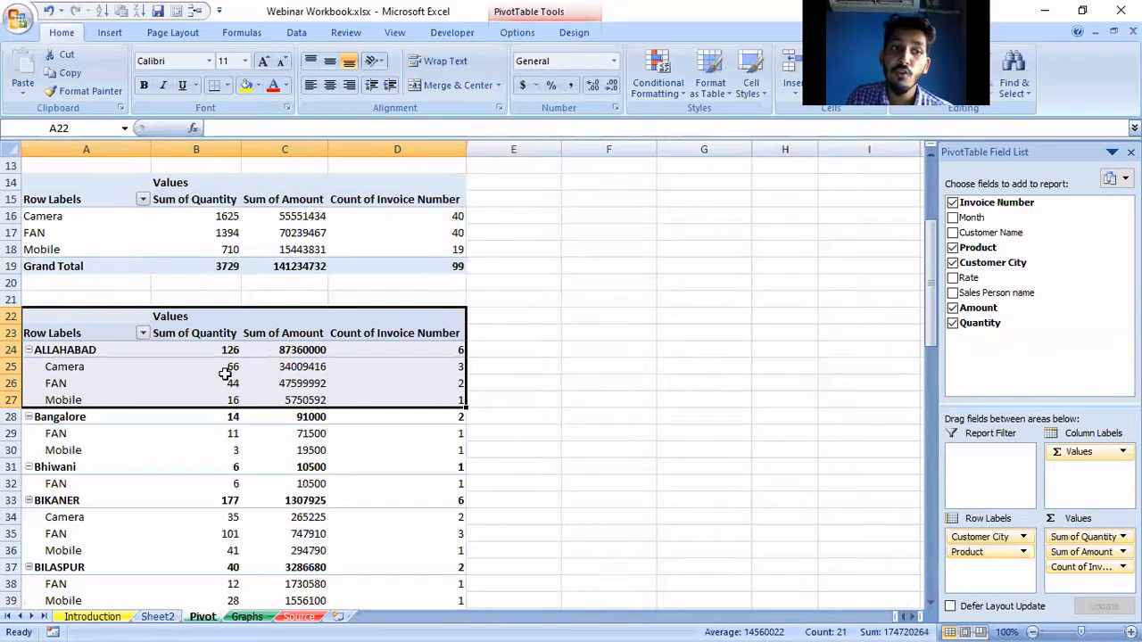
{"action": "left_click", "coordinate": [608, 402]}
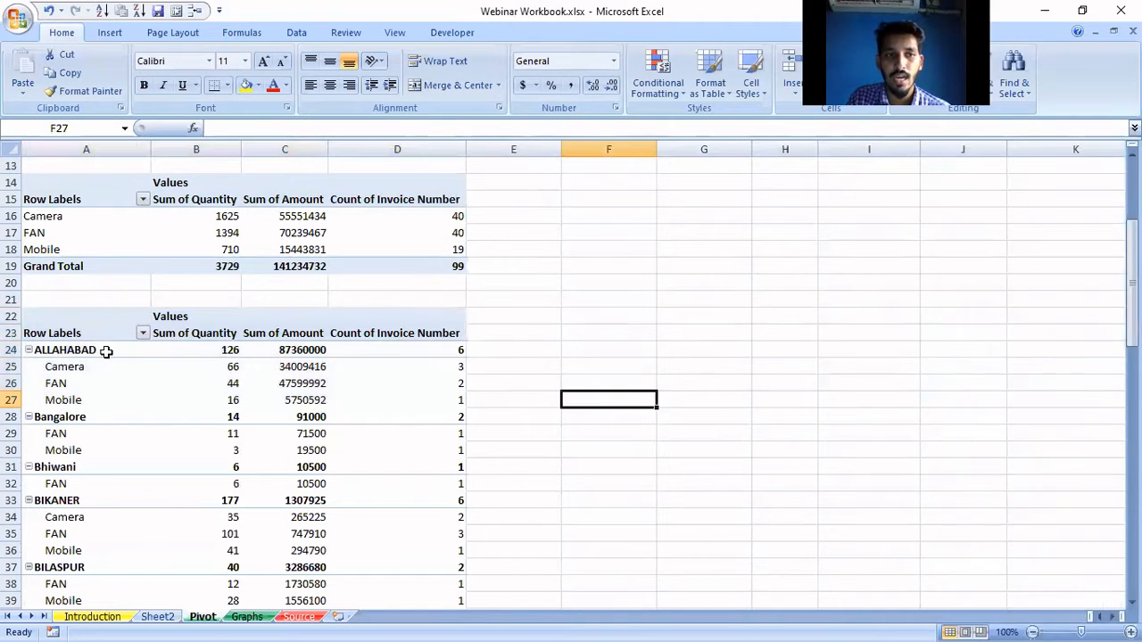
{"action": "left_click", "coordinate": [93, 368]}
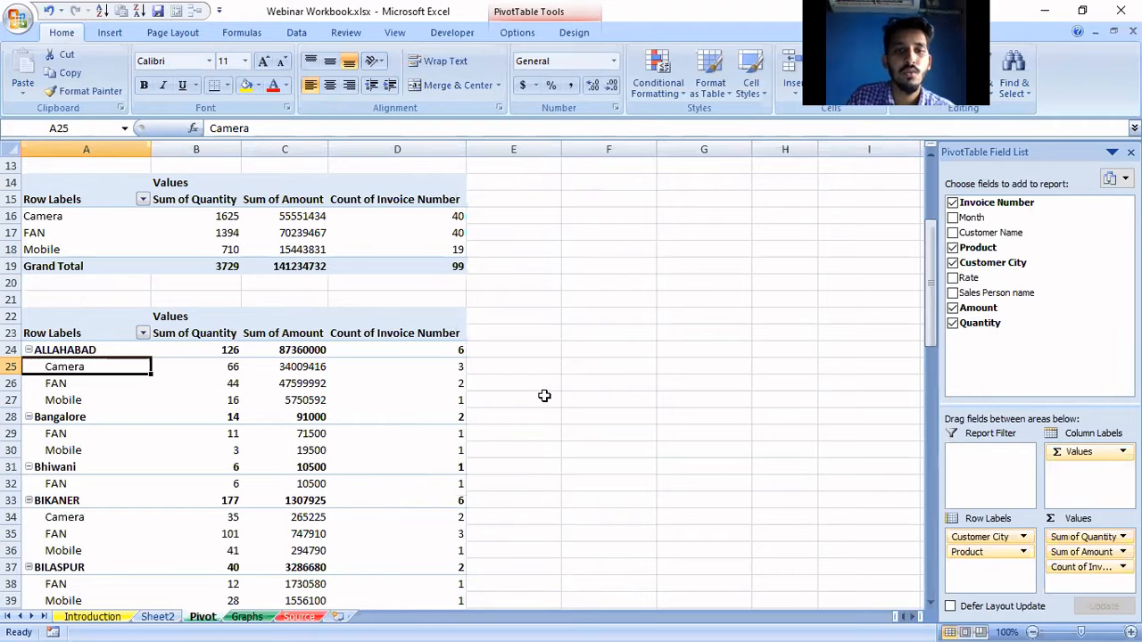
{"action": "scroll", "coordinate": [352, 428], "scroll_direction": "down", "scroll_amount": 4}
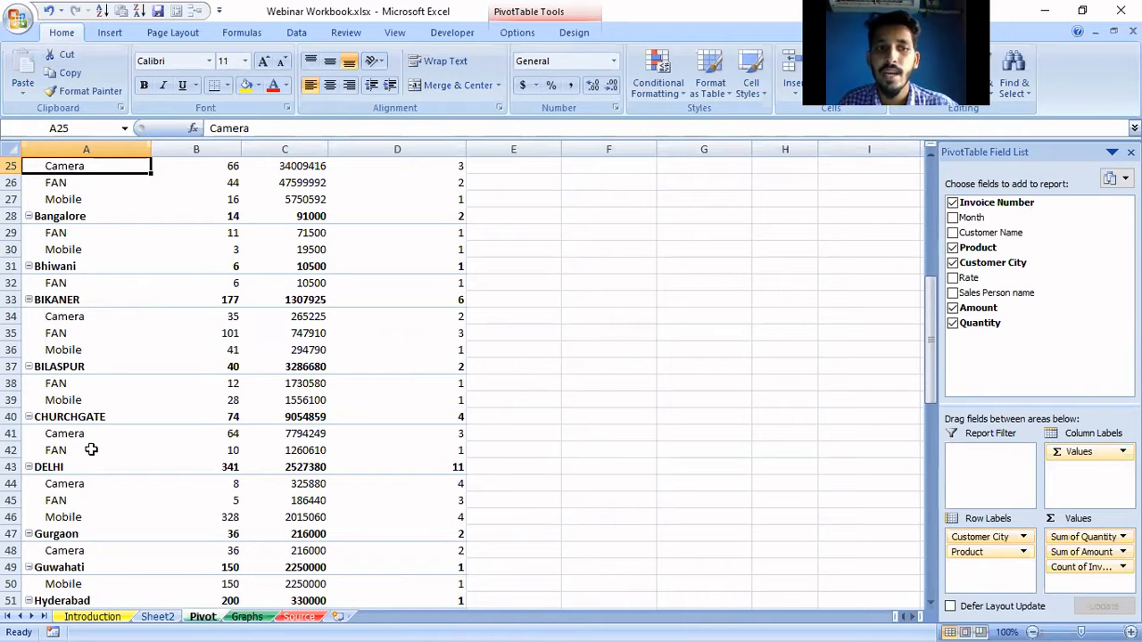
{"action": "scroll", "coordinate": [230, 366], "scroll_direction": "up", "scroll_amount": 1}
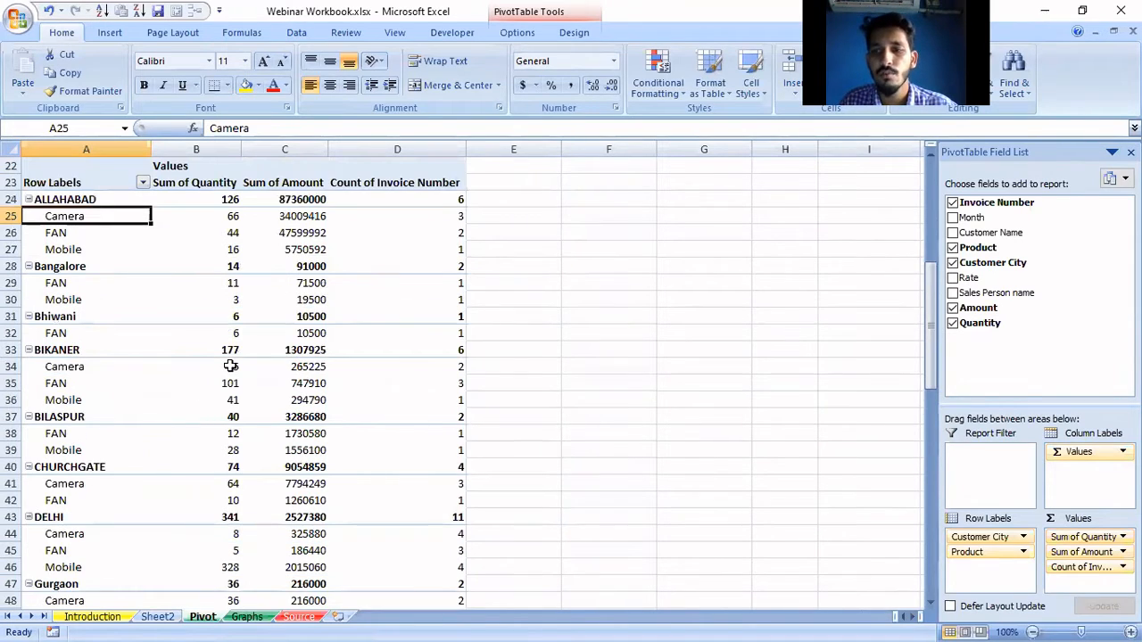
{"action": "left_click_drag", "start_coordinate": [981, 561], "coordinate": [986, 287]}
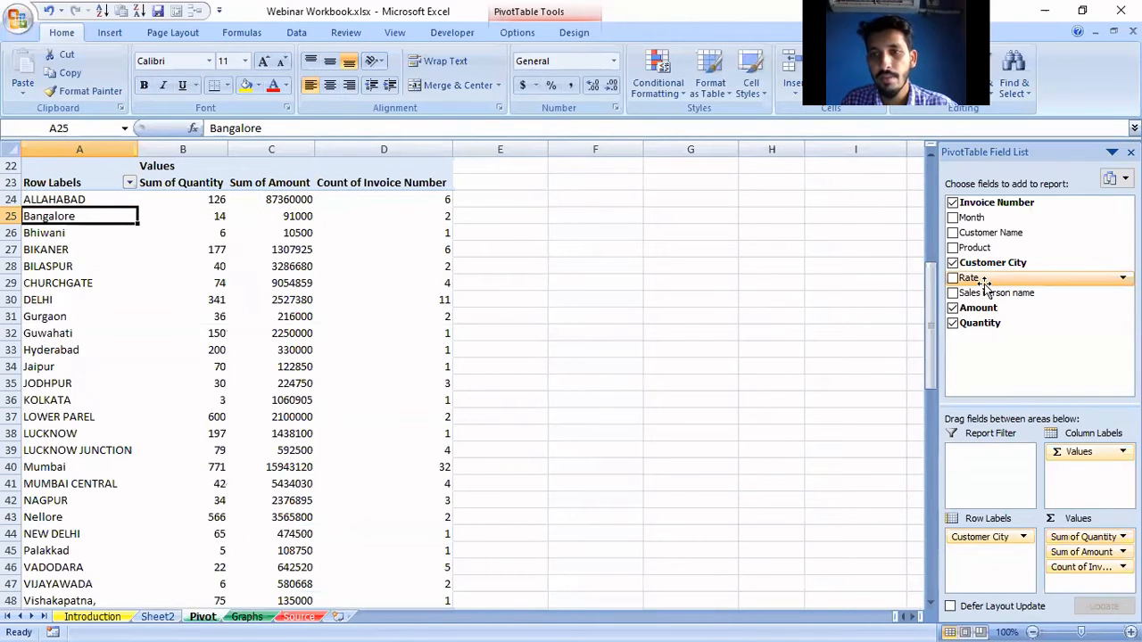
Copy the entire product-wise PivotTable and paste it at A54, below the city-wise PivotTable.
{"action": "scroll", "coordinate": [265, 404], "scroll_direction": "up", "scroll_amount": 7}
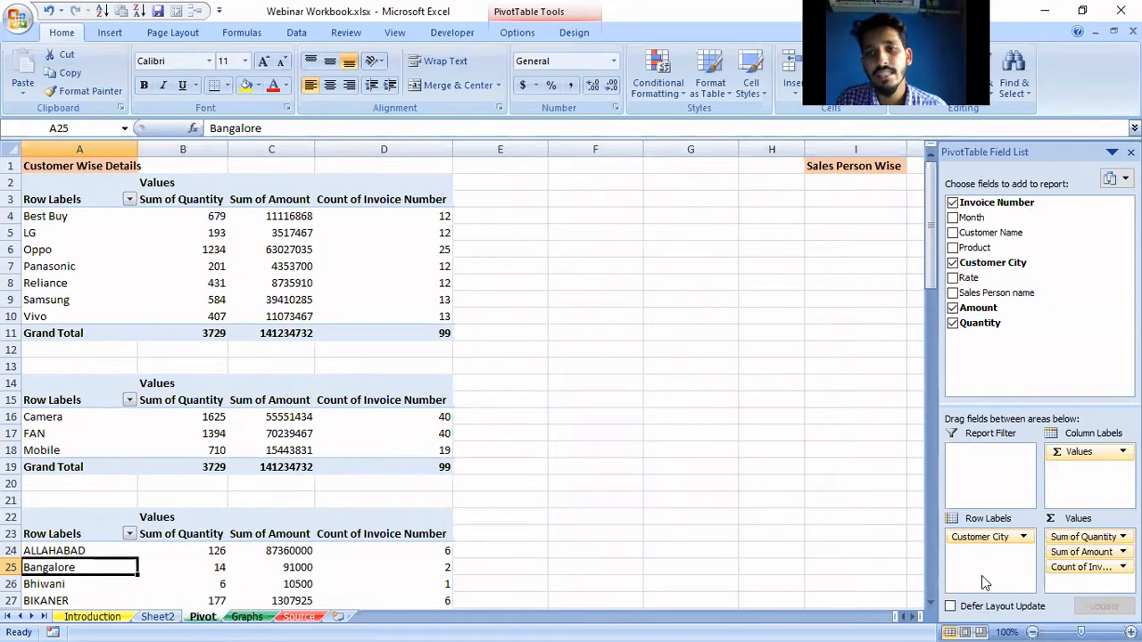
{"action": "left_click", "coordinate": [74, 384]}
{"action": "key", "text": "ctrl+a"}
{"action": "key", "text": "ctrl+c"}
{"action": "scroll", "coordinate": [179, 458], "scroll_direction": "down", "scroll_amount": 17}
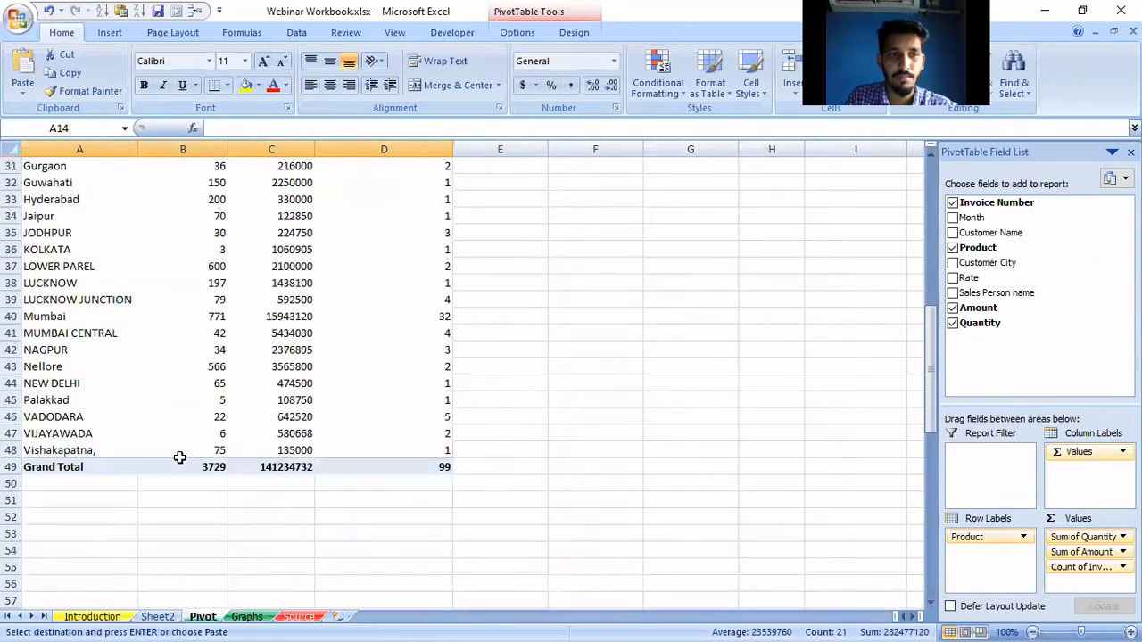
{"action": "scroll", "coordinate": [79, 268], "scroll_direction": "up", "scroll_amount": 1}
{"action": "left_click", "coordinate": [72, 245]}
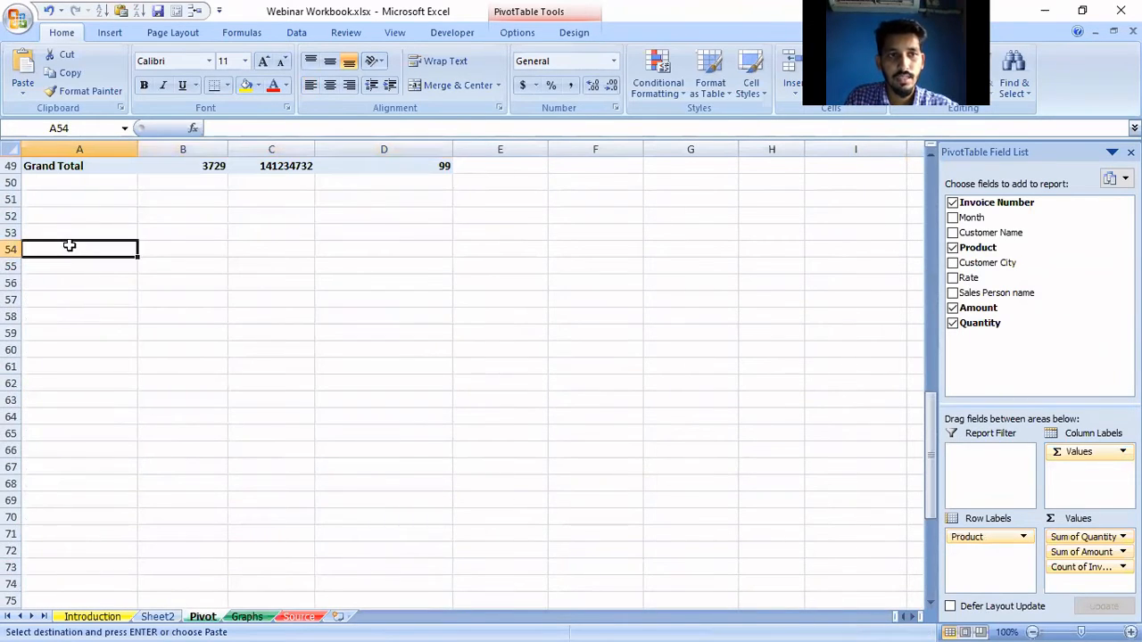
{"action": "key", "text": "ctrl+v"}
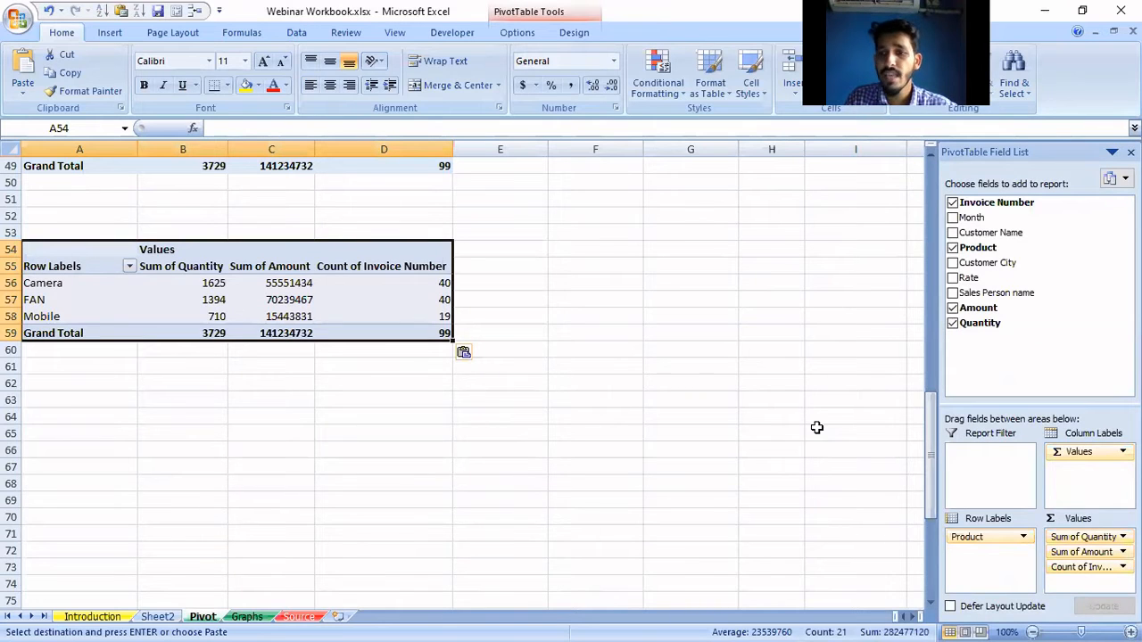
Replace Product with Sales Person name in the row labels of the PivotTable at A54.
{"action": "left_click_drag", "start_coordinate": [977, 540], "coordinate": [1003, 261]}
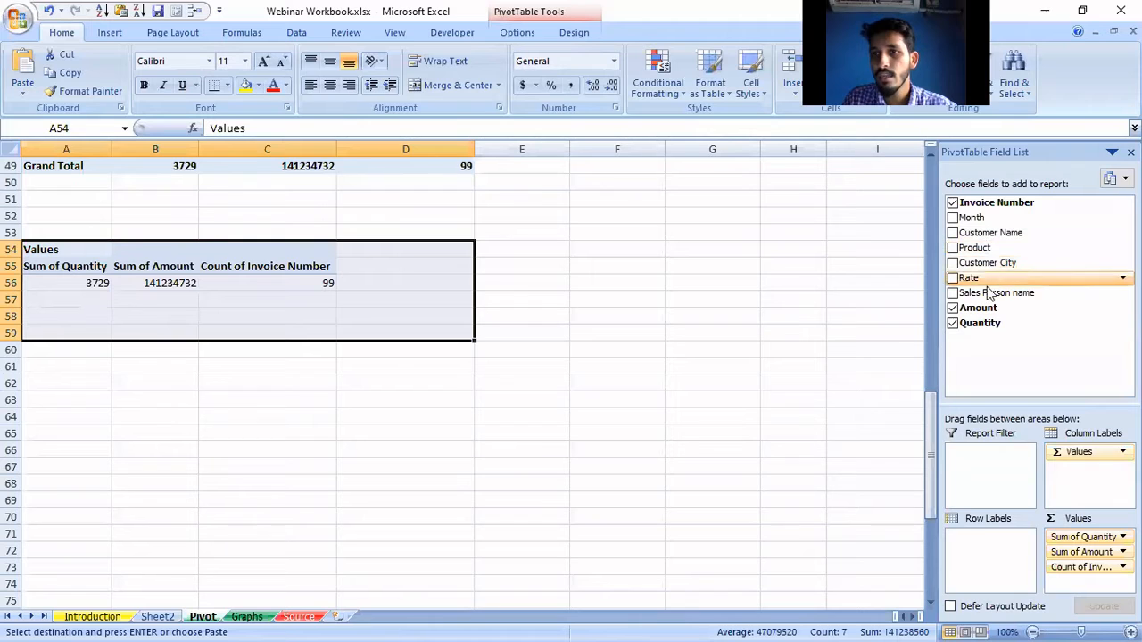
{"action": "left_click_drag", "start_coordinate": [981, 293], "coordinate": [983, 549]}
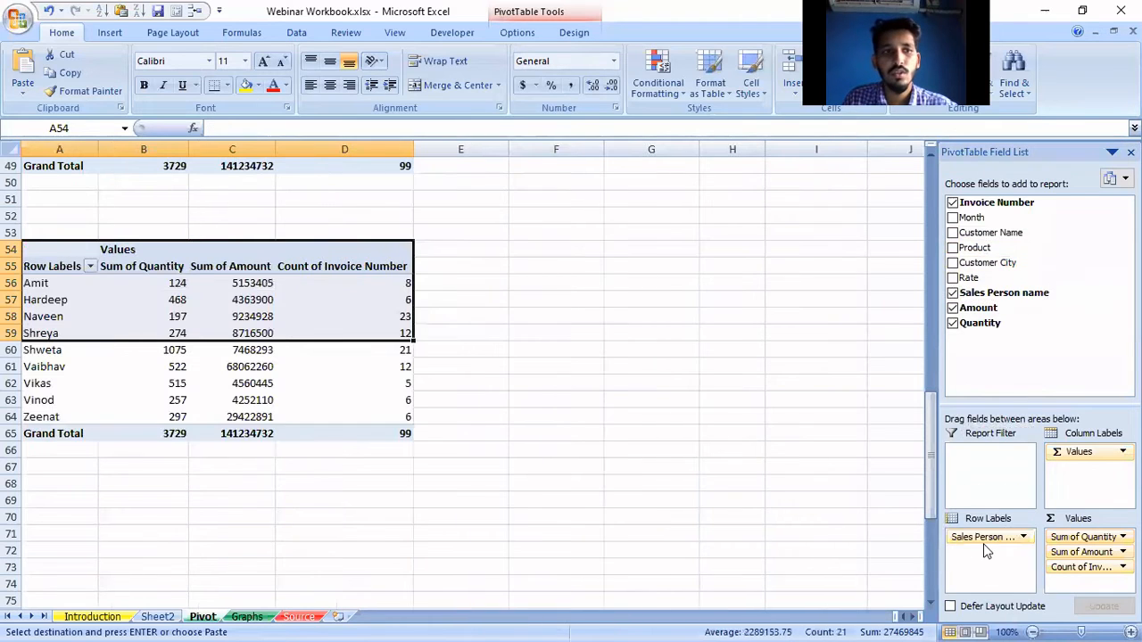
{"action": "left_click", "coordinate": [579, 450]}
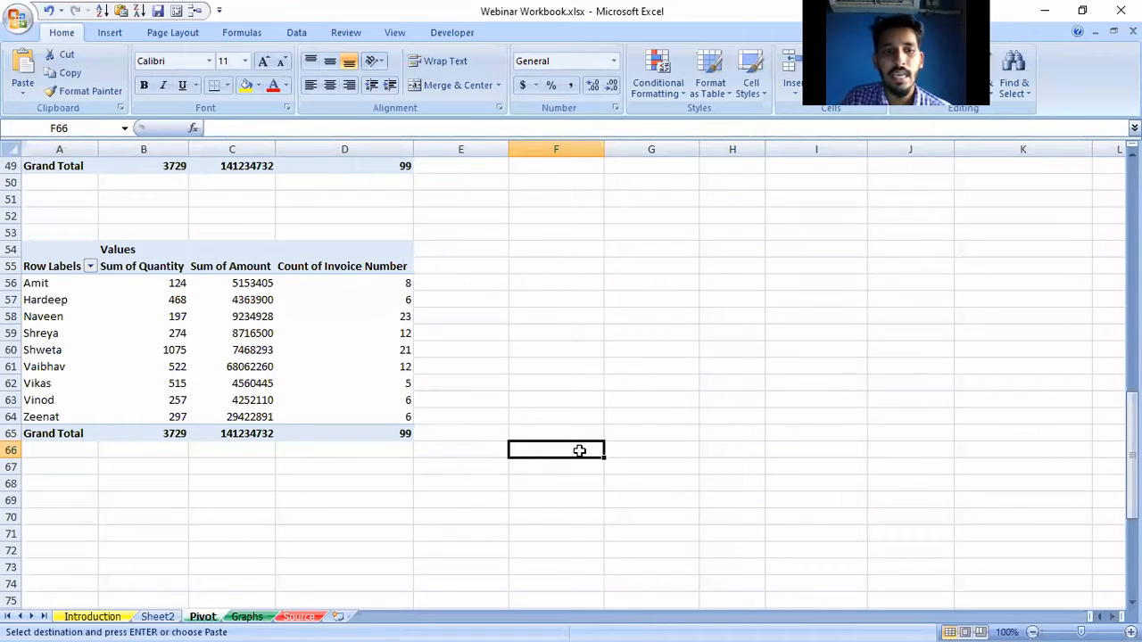
Look through the sales records on the Source sheet and return to the Pivot sheet.
{"action": "left_click", "coordinate": [299, 617]}
{"action": "scroll", "coordinate": [420, 386], "scroll_direction": "down", "scroll_amount": 20}
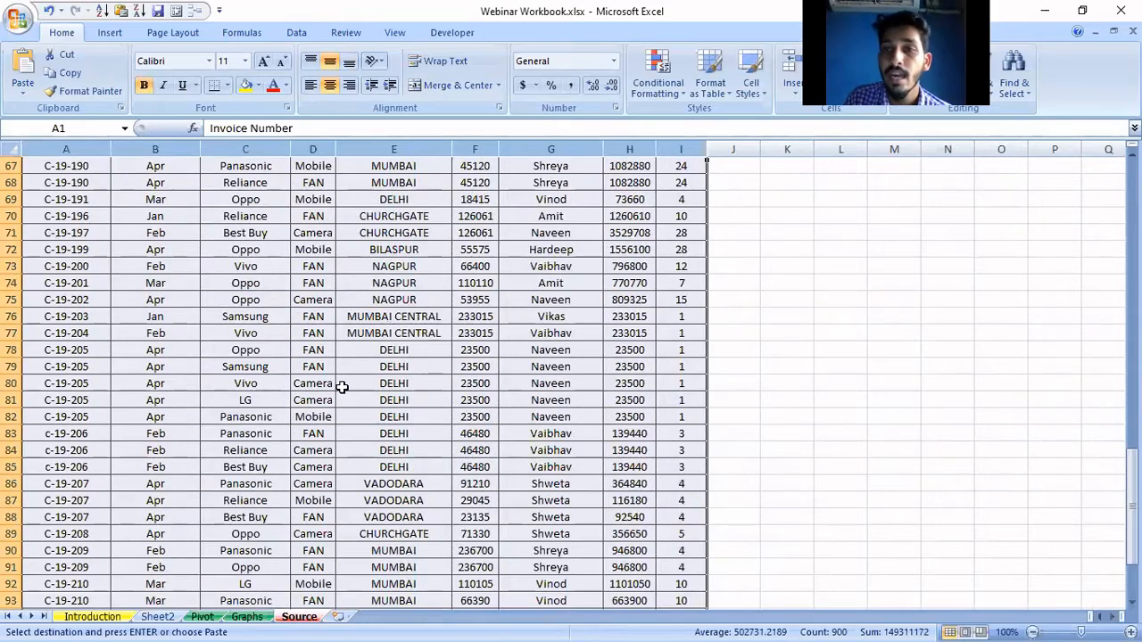
{"action": "scroll", "coordinate": [339, 384], "scroll_direction": "up", "scroll_amount": 20}
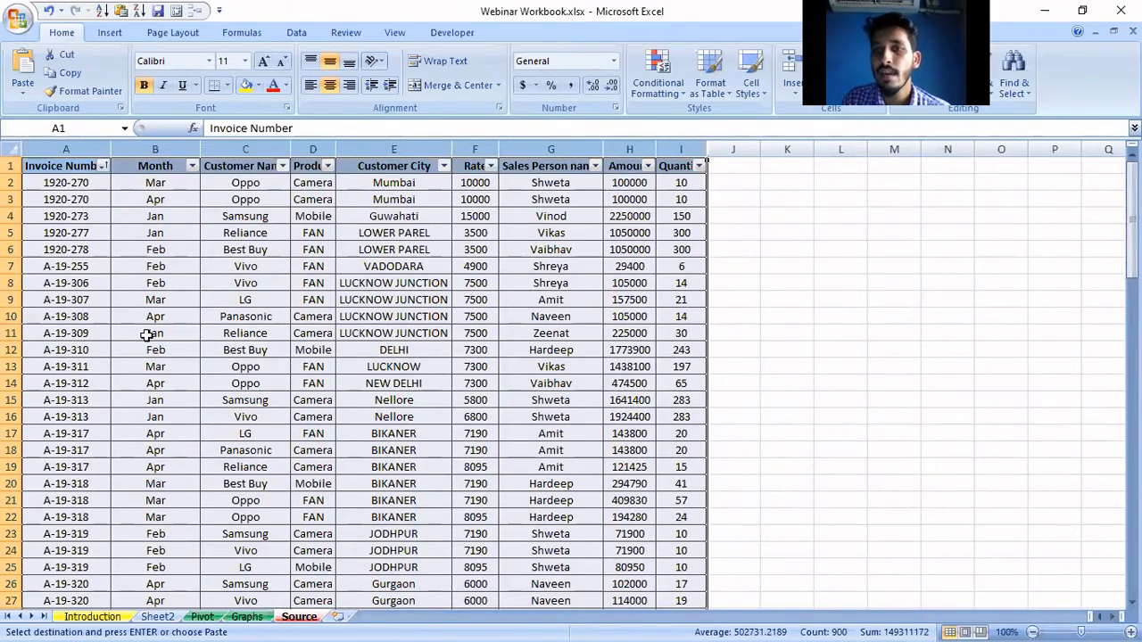
{"action": "left_click", "coordinate": [202, 617]}
Show where the Refresh command is for the salesperson-wise PivotTable, without running it.
{"action": "left_click", "coordinate": [125, 285]}
{"action": "right_click", "coordinate": [126, 289]}
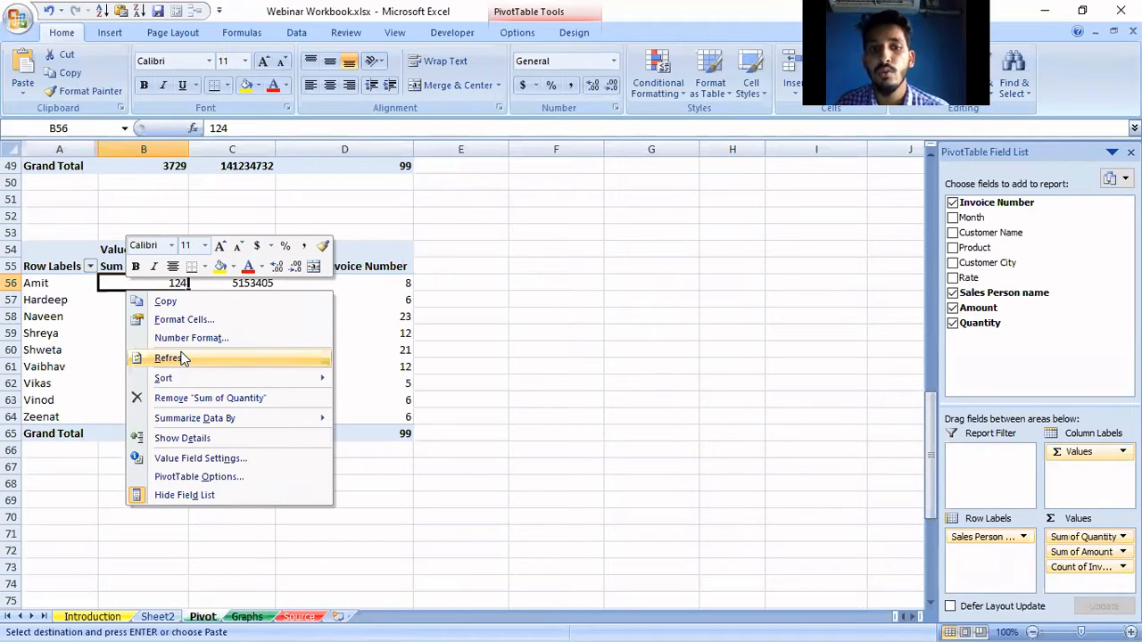
{"action": "key", "text": "Escape"}
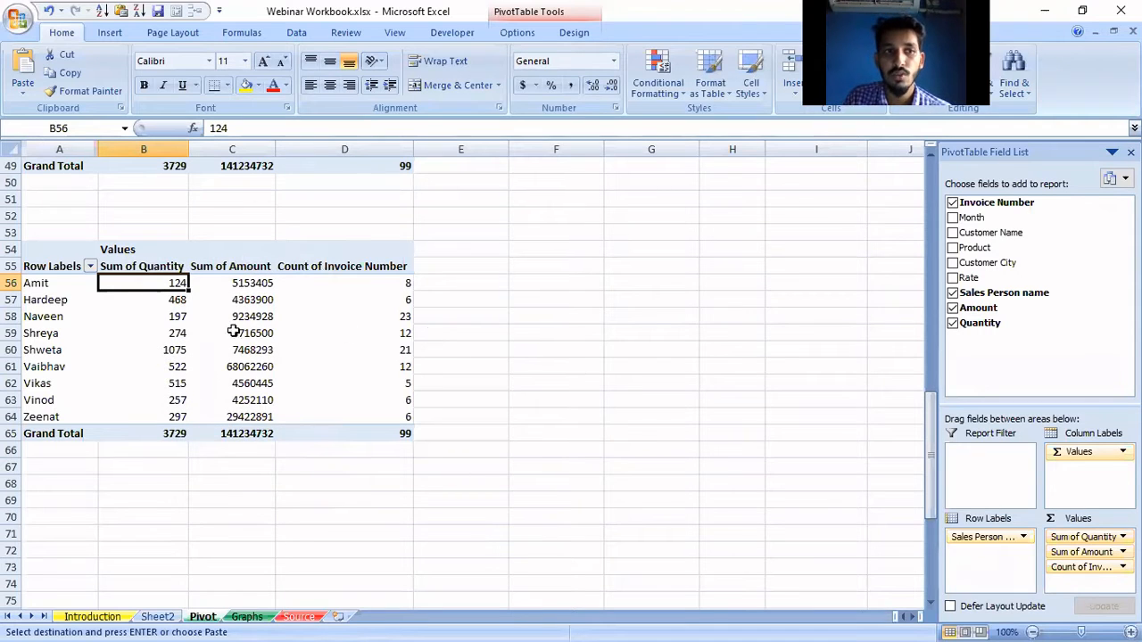
Look over the salesperson-wise PivotTable and the other PivotTables on the Pivot sheet, and clear the copy marquee.
{"action": "left_click", "coordinate": [59, 284]}
{"action": "left_click", "coordinate": [54, 299]}
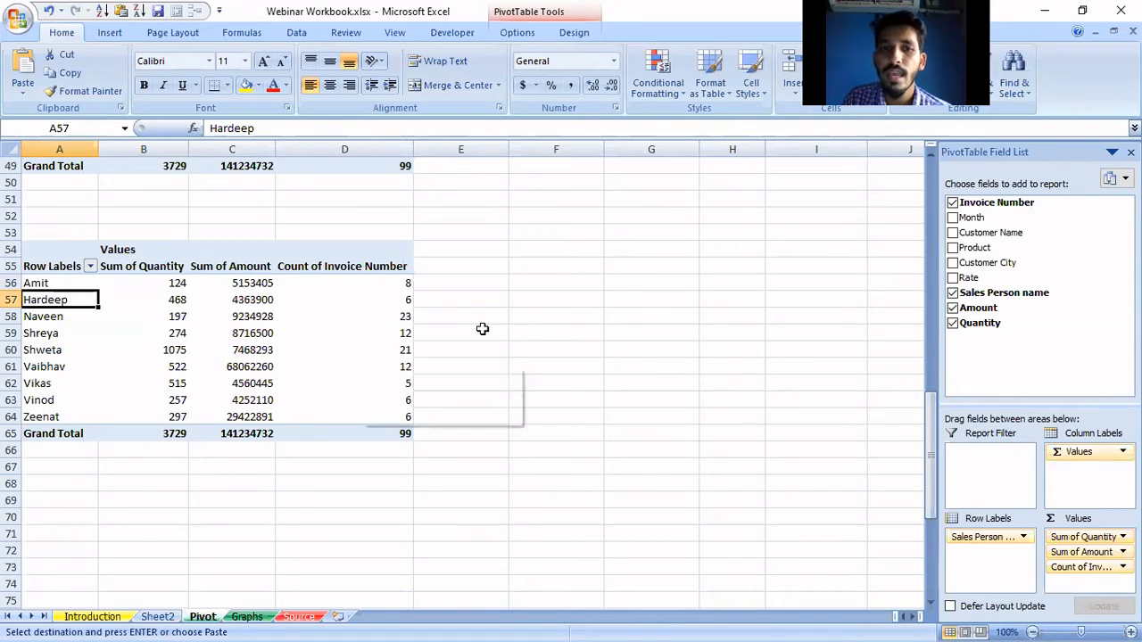
{"action": "scroll", "coordinate": [542, 316], "scroll_direction": "up", "scroll_amount": 2}
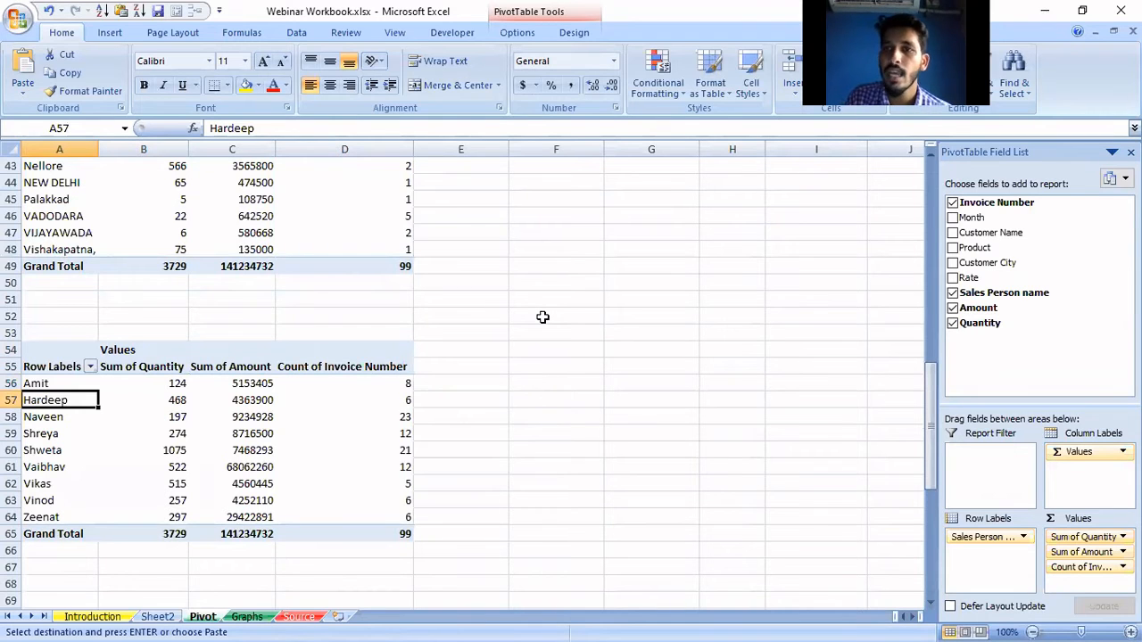
{"action": "scroll", "coordinate": [543, 316], "scroll_direction": "up", "scroll_amount": 14}
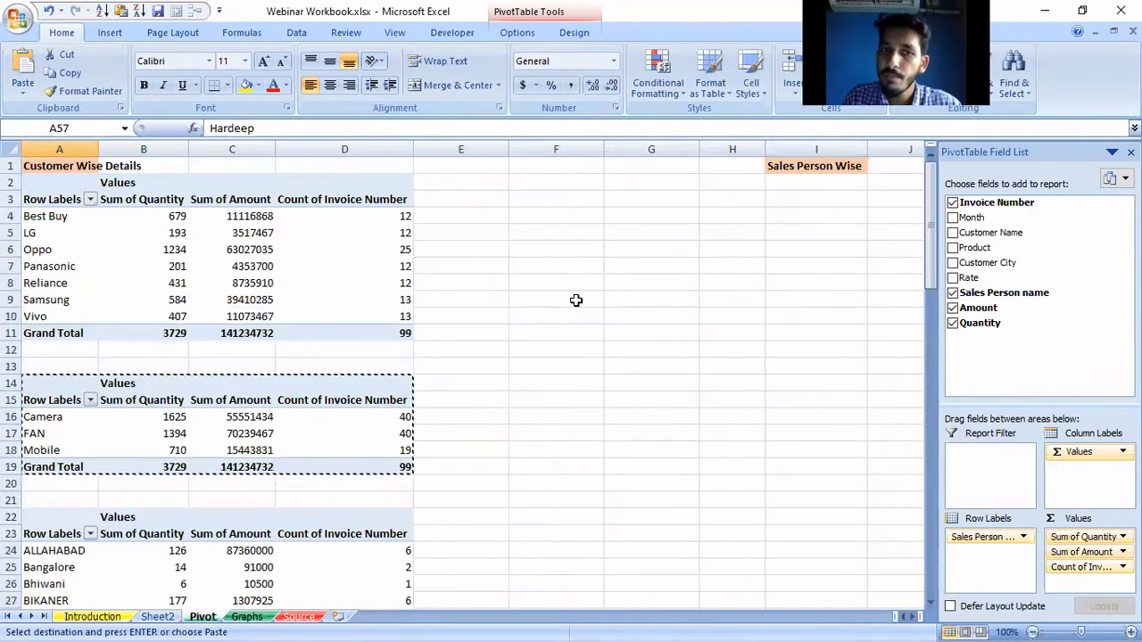
{"action": "scroll", "coordinate": [577, 303], "scroll_direction": "down", "scroll_amount": 14}
{"action": "scroll", "coordinate": [576, 303], "scroll_direction": "up", "scroll_amount": 14}
{"action": "key", "text": "Escape"}
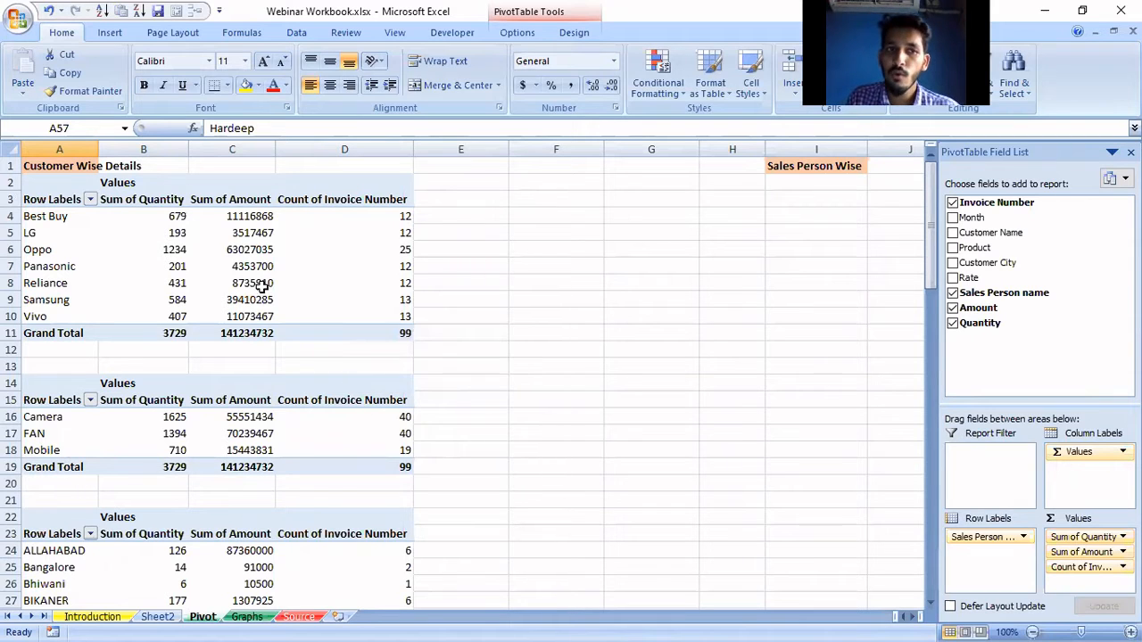
Insert a 2-D pie chart of Sum of Quantity from the customer-wise PivotTable and place it beside the table without the PivotChart Filter Pane.
{"action": "left_click", "coordinate": [198, 266]}
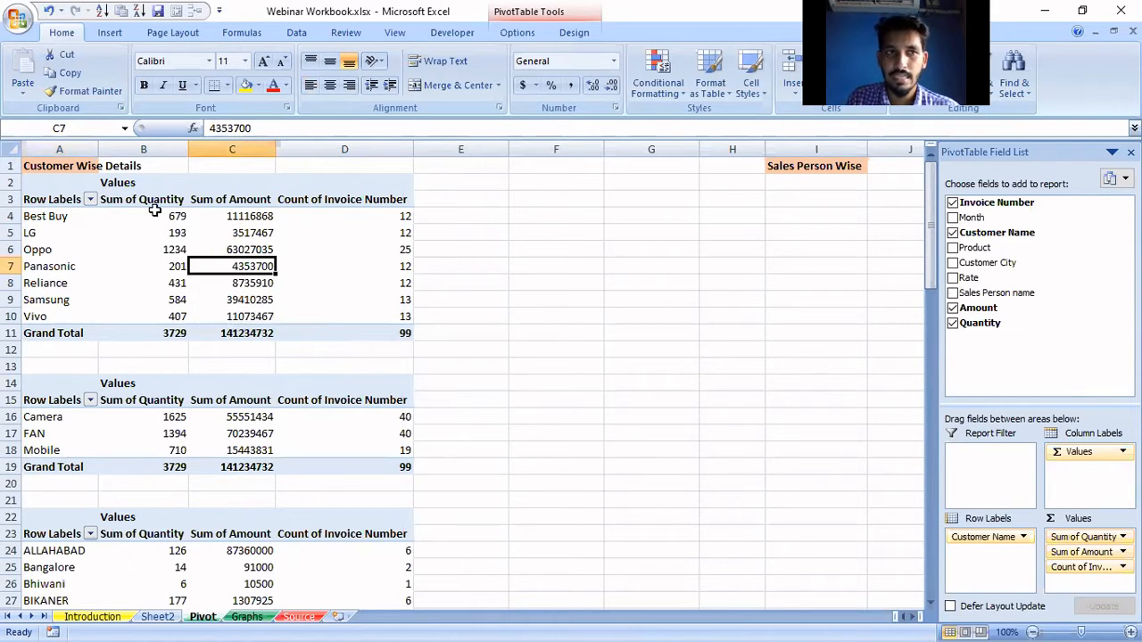
{"action": "left_click", "coordinate": [85, 221]}
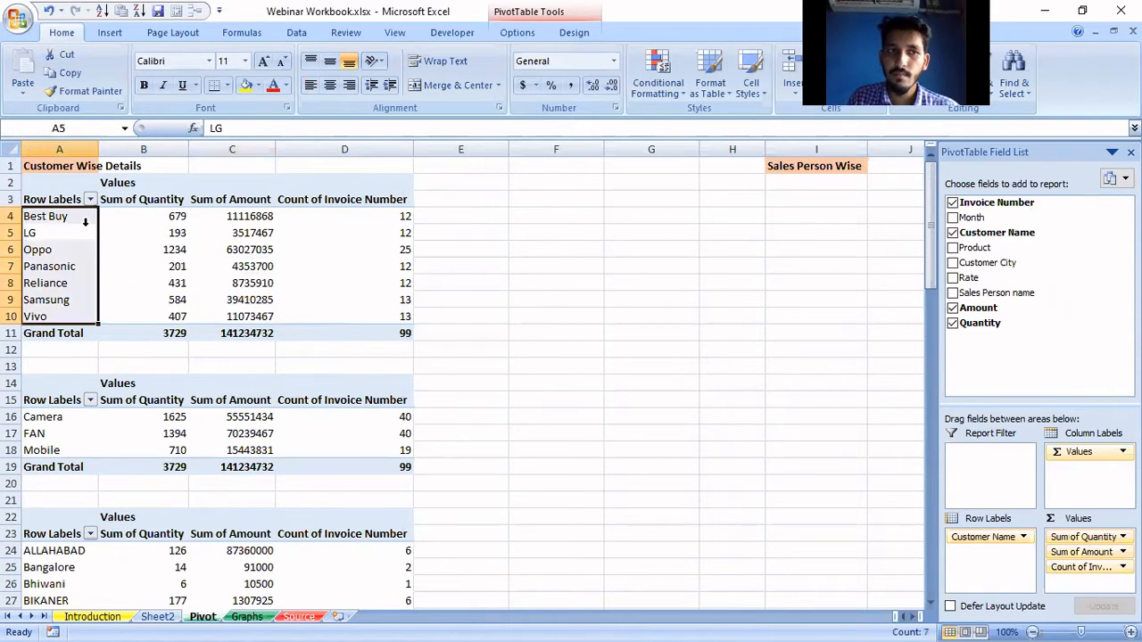
{"action": "left_click", "coordinate": [128, 199]}
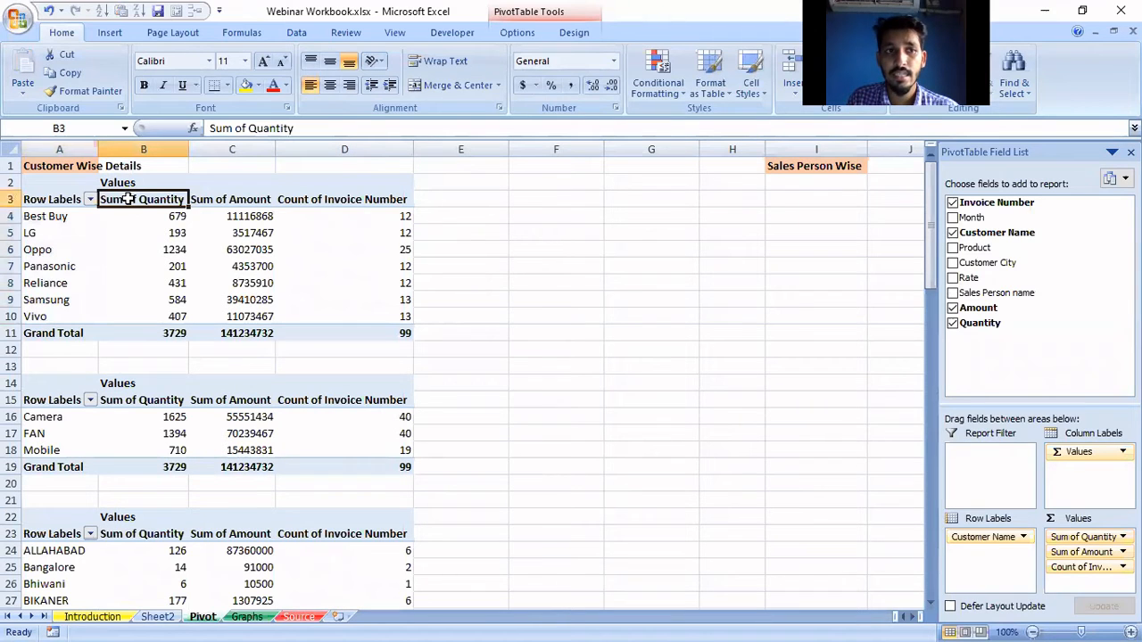
{"action": "left_click", "coordinate": [110, 33]}
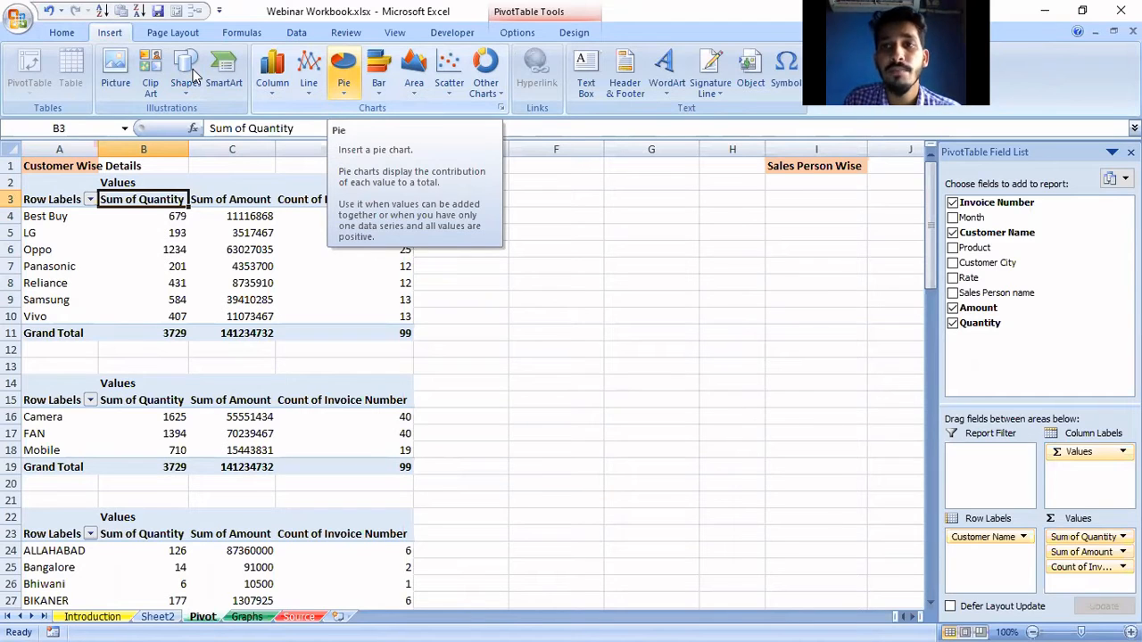
{"action": "left_click", "coordinate": [343, 71]}
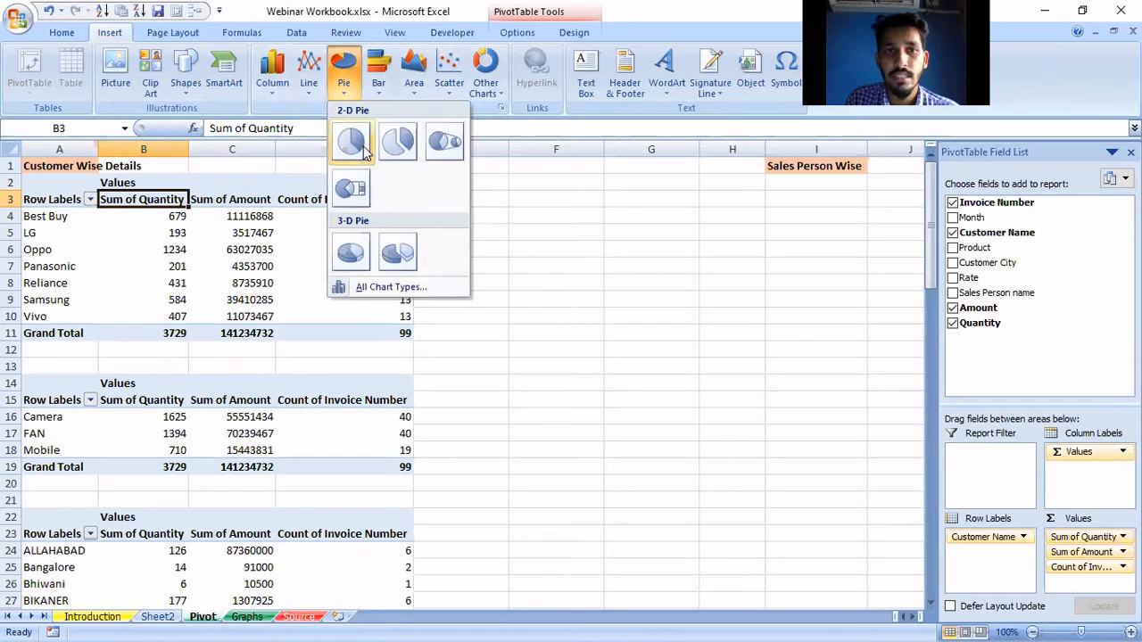
{"action": "left_click", "coordinate": [353, 143]}
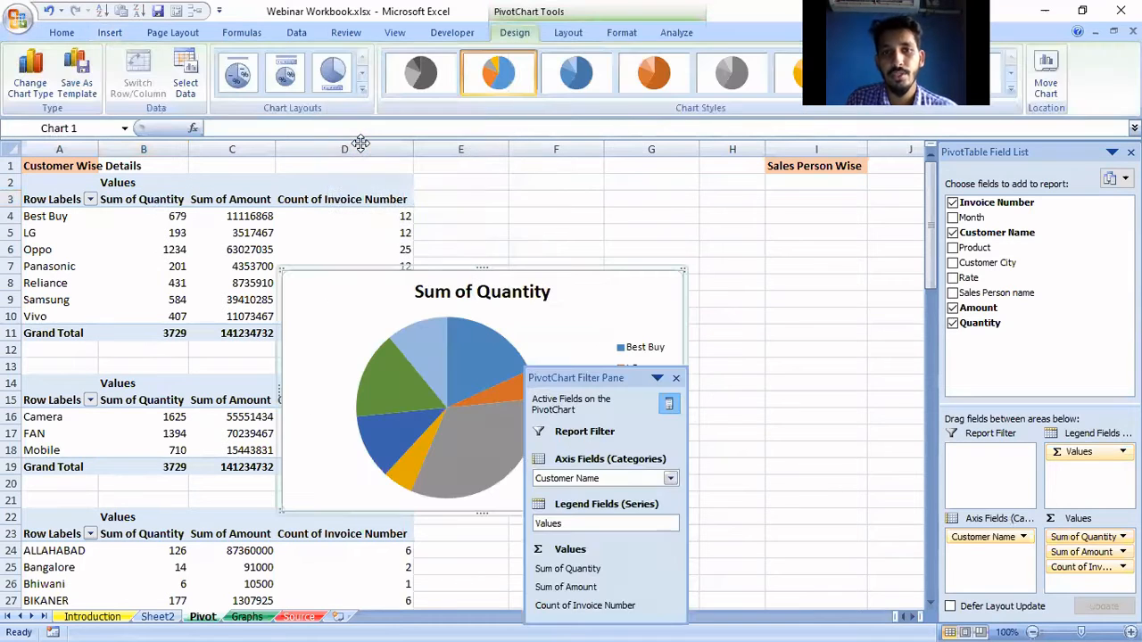
{"action": "left_click_drag", "start_coordinate": [575, 293], "coordinate": [715, 190]}
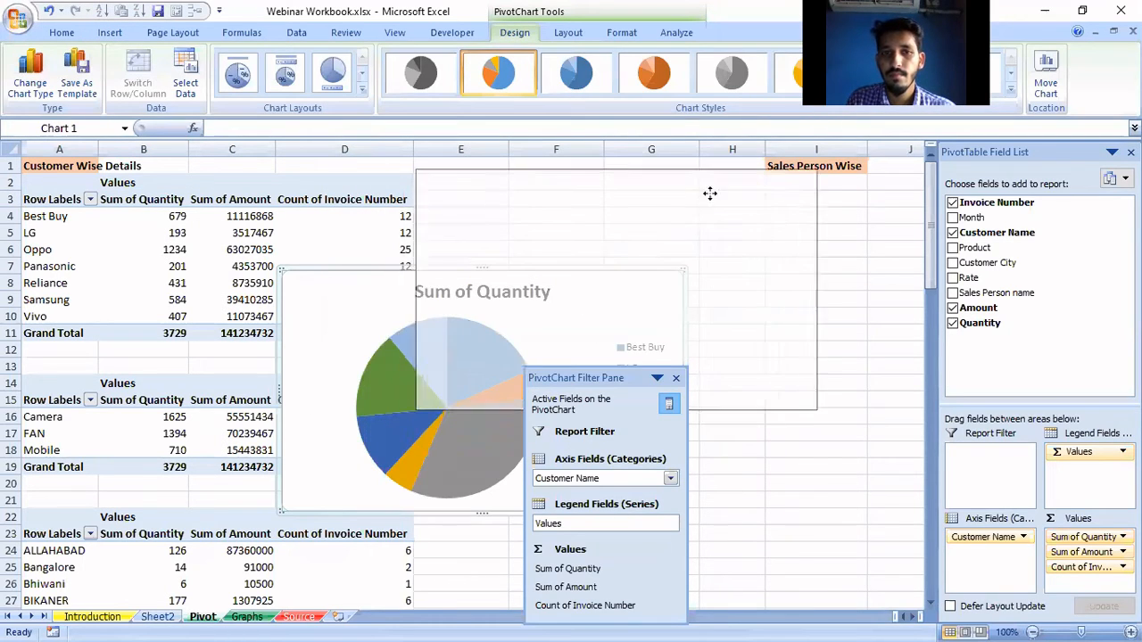
{"action": "left_click", "coordinate": [676, 379]}
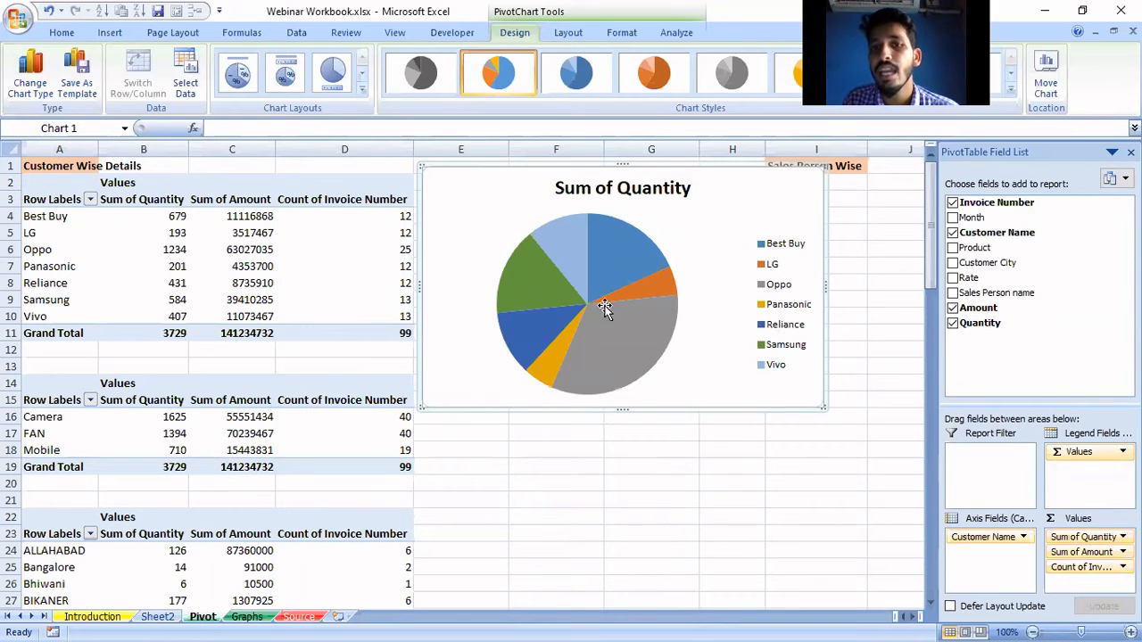
Try chart layouts on the customer-wise pie chart, with percentage labels, a side legend, and customer names with quantities.
{"action": "mouse_move", "coordinate": [594, 346]}
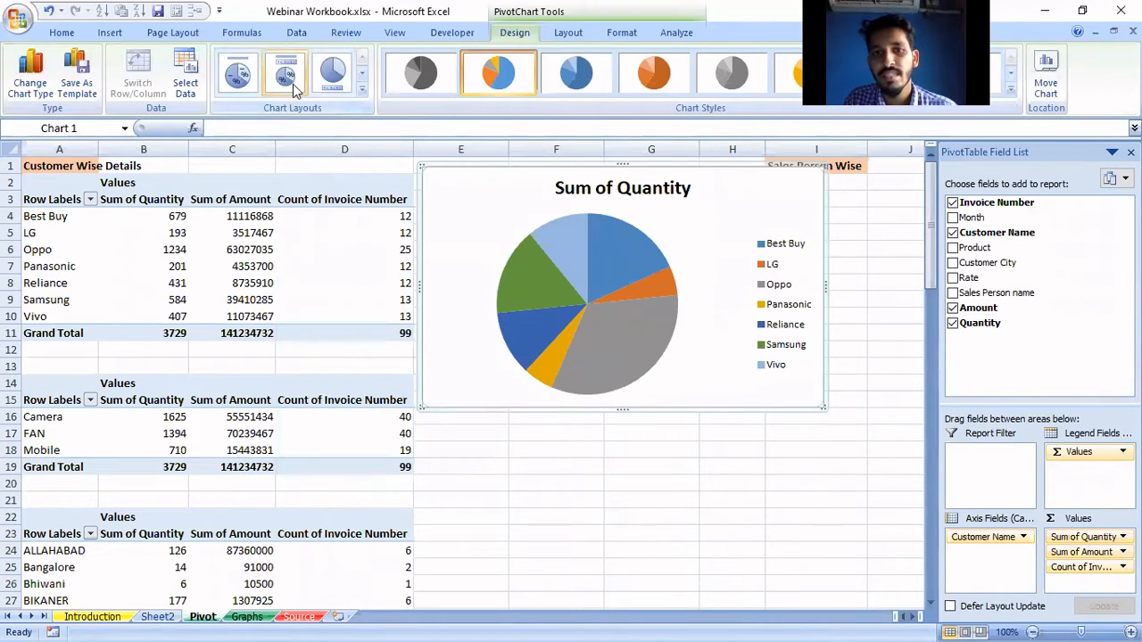
{"action": "left_click", "coordinate": [239, 77]}
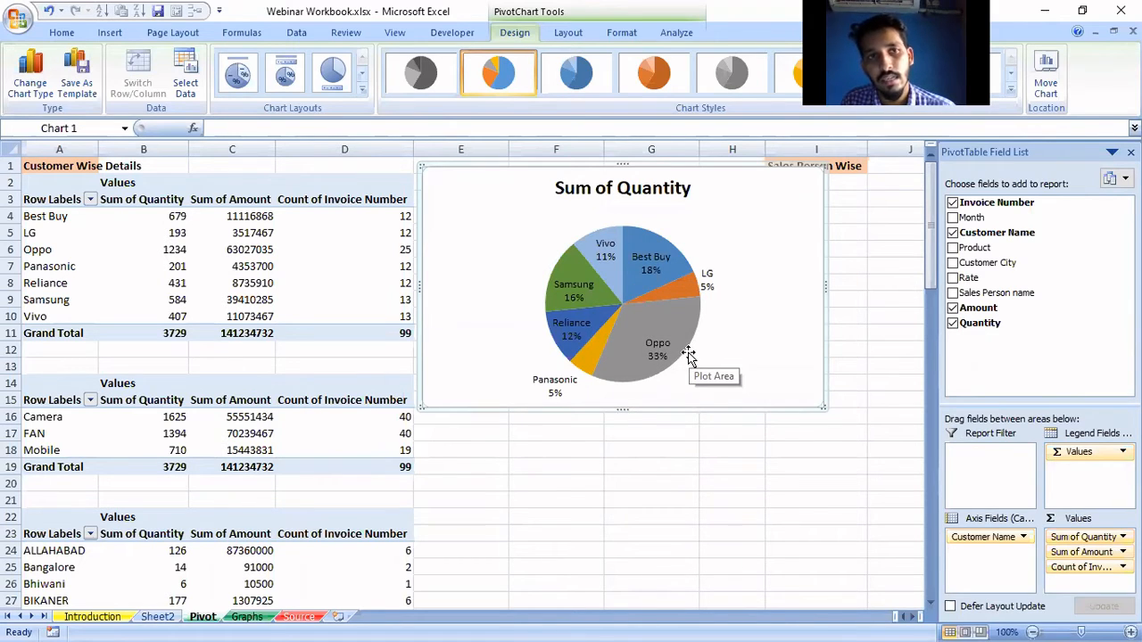
{"action": "left_click", "coordinate": [362, 88]}
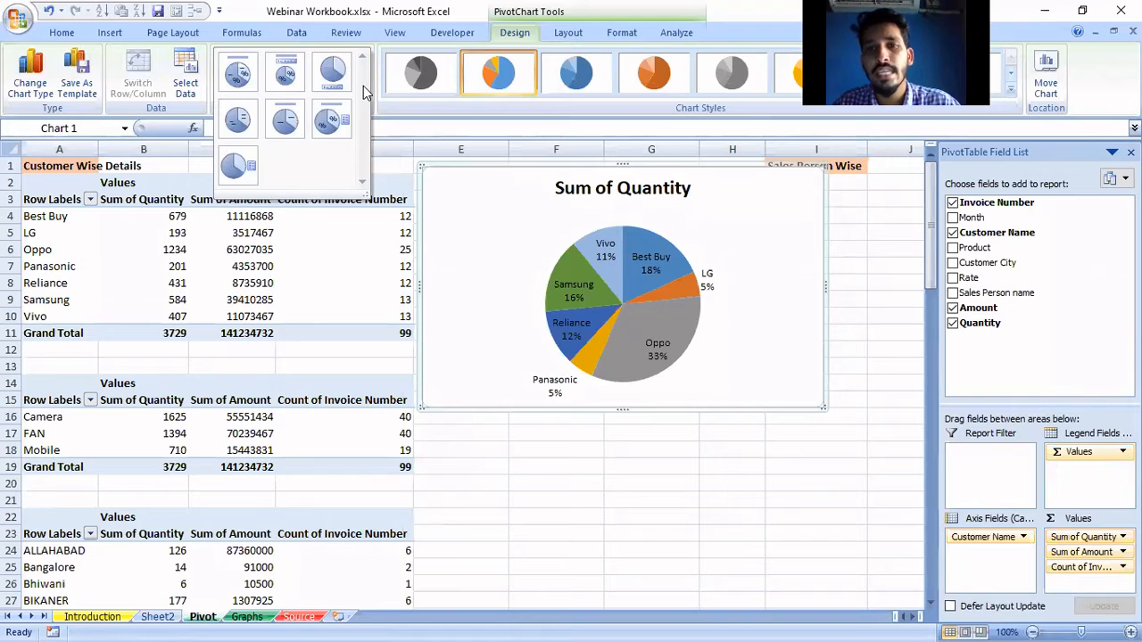
{"action": "left_click", "coordinate": [323, 123]}
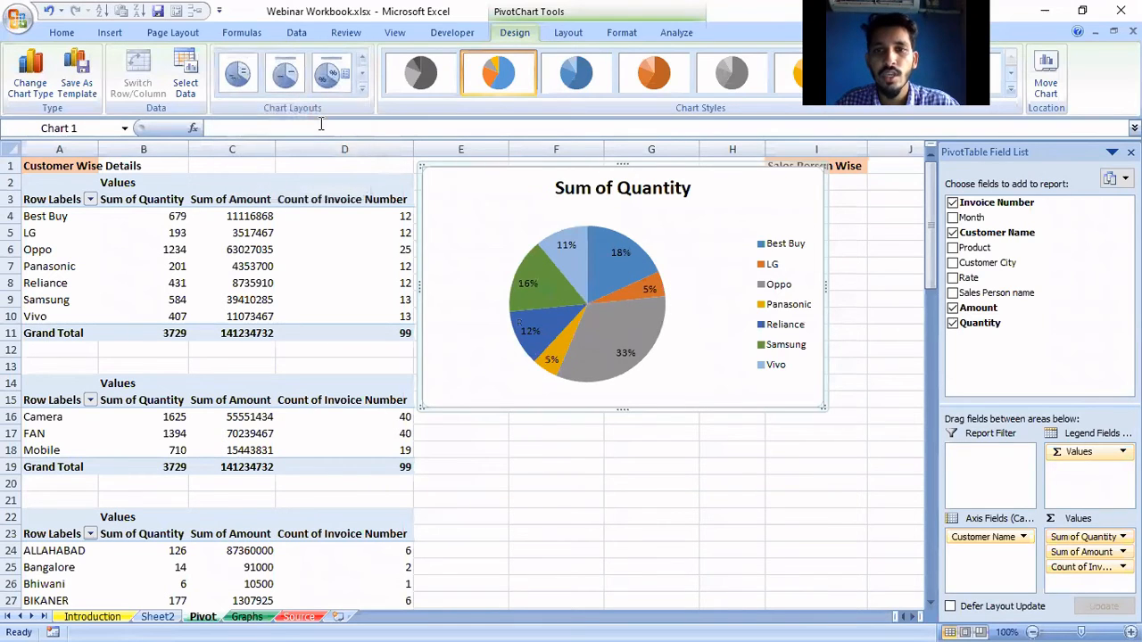
{"action": "left_click", "coordinate": [361, 90]}
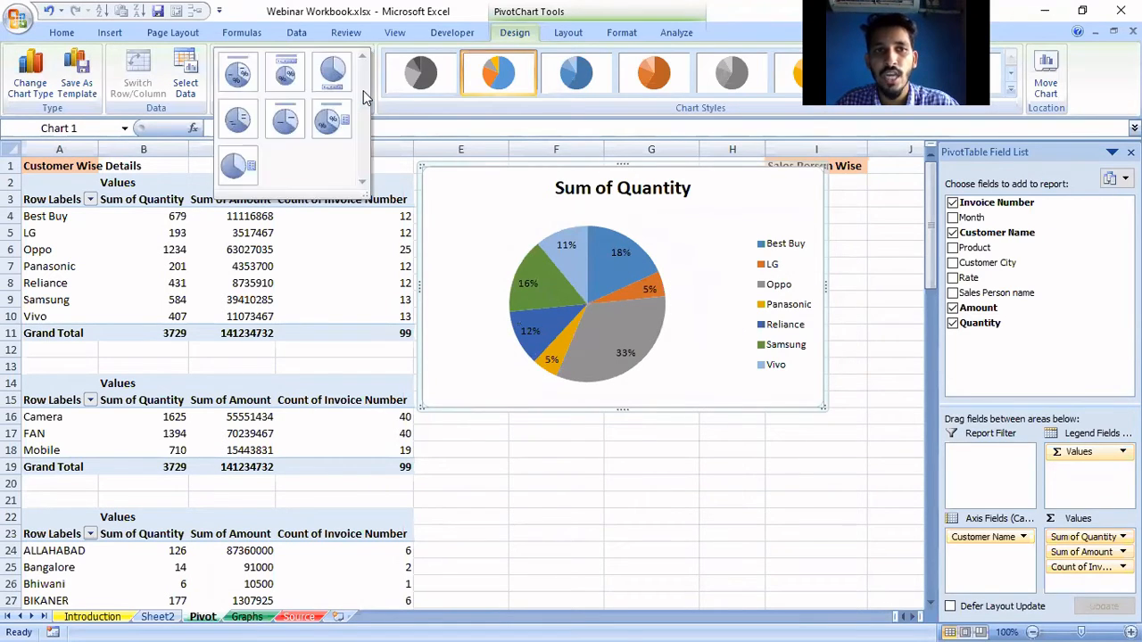
{"action": "left_click", "coordinate": [236, 128]}
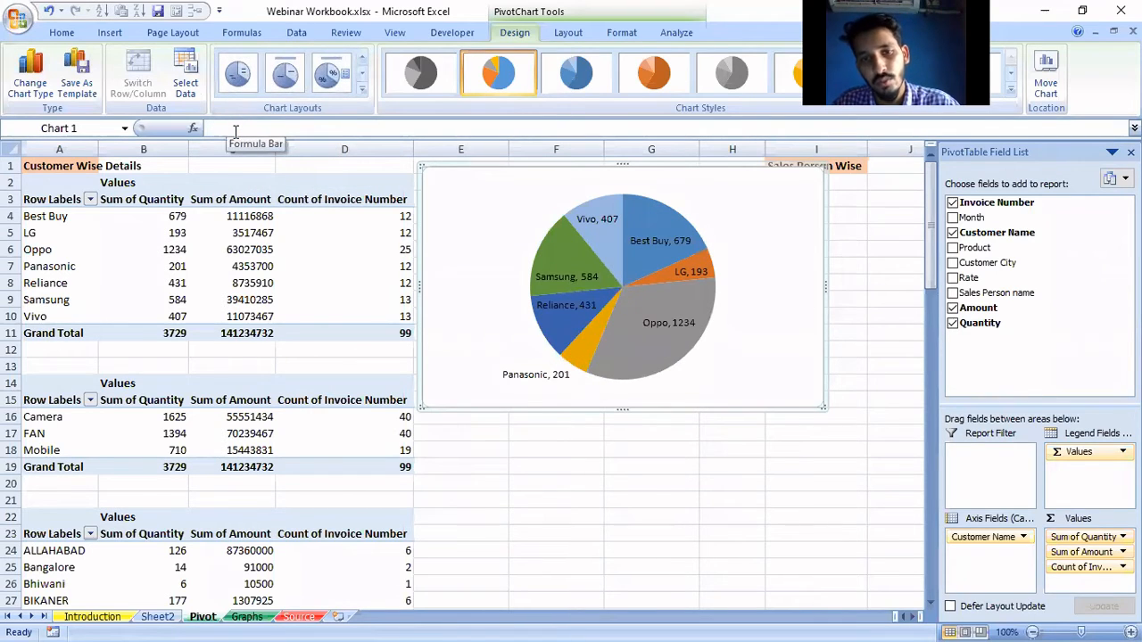
Give the customer-wise pie chart the layout with percentage labels and a legend under the title, and try the orange and blue chart styles.
{"action": "left_click", "coordinate": [363, 89]}
{"action": "left_click", "coordinate": [296, 84]}
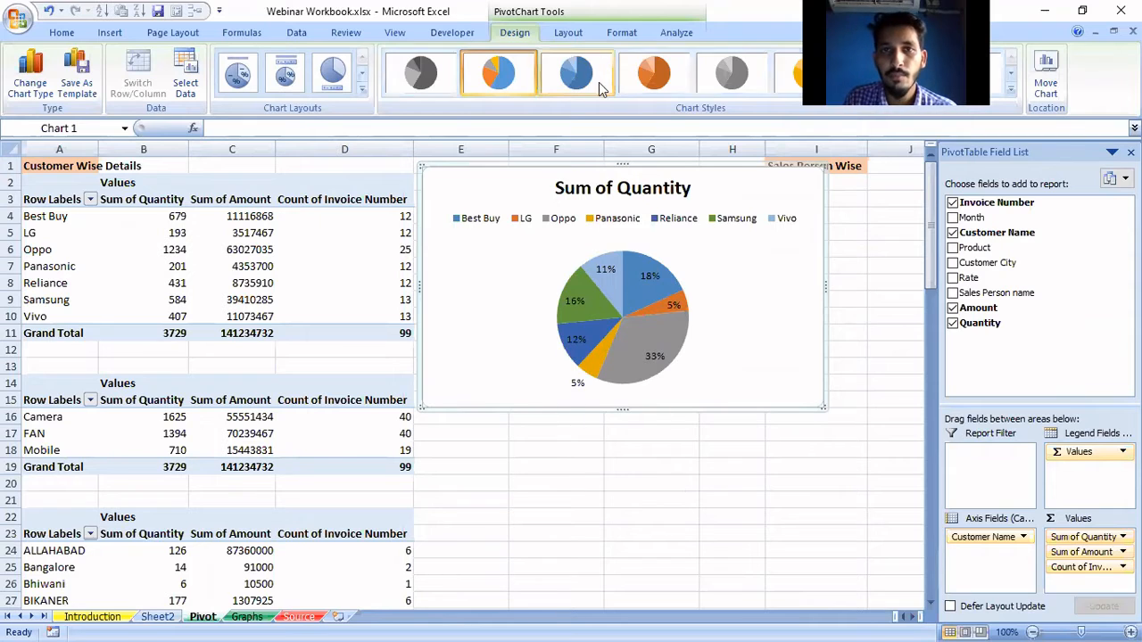
{"action": "left_click", "coordinate": [660, 69]}
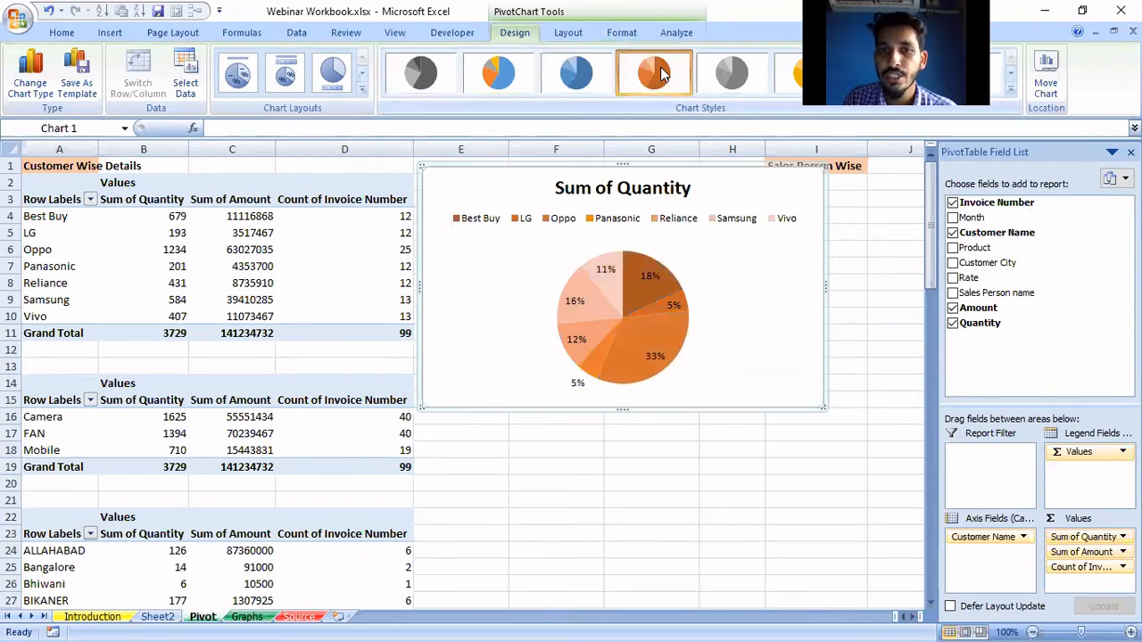
{"action": "left_click", "coordinate": [593, 79]}
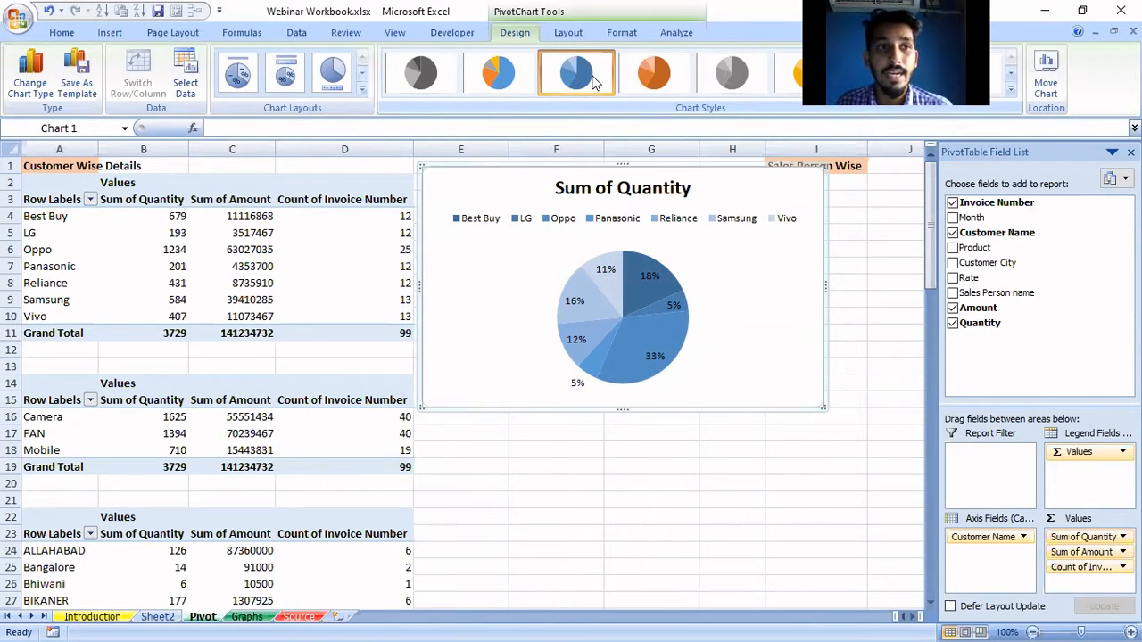
Insert a 3-D clustered column chart from the product-wise PivotTable, close the PivotChart Filter Pane, and move the chart beside the tables.
{"action": "left_click", "coordinate": [257, 434]}
{"action": "left_click", "coordinate": [120, 38]}
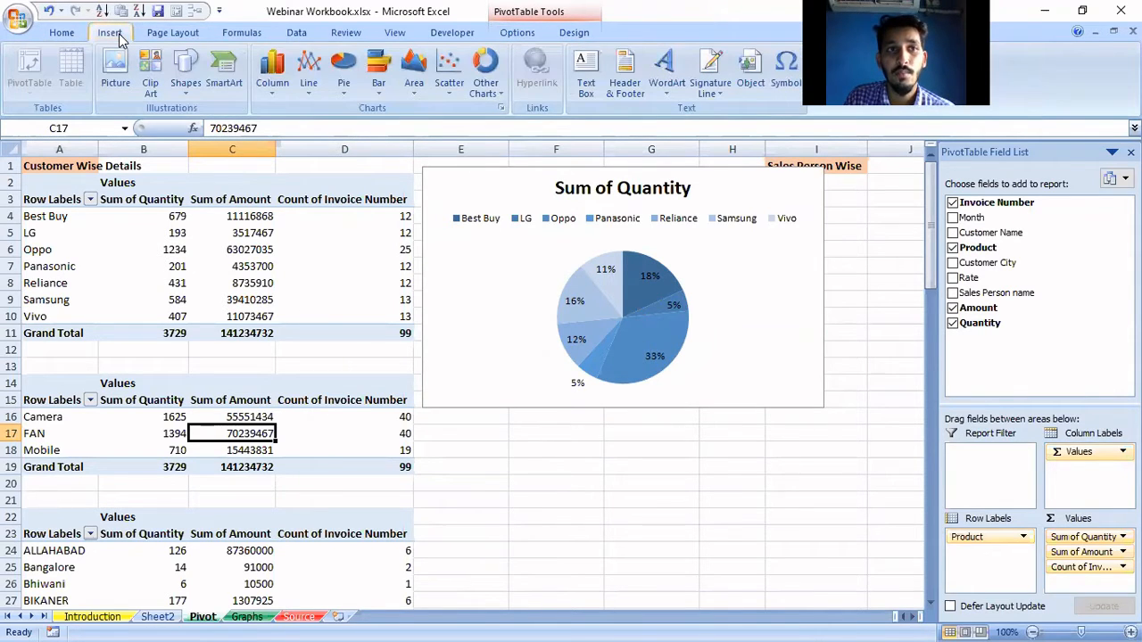
{"action": "left_click", "coordinate": [273, 85]}
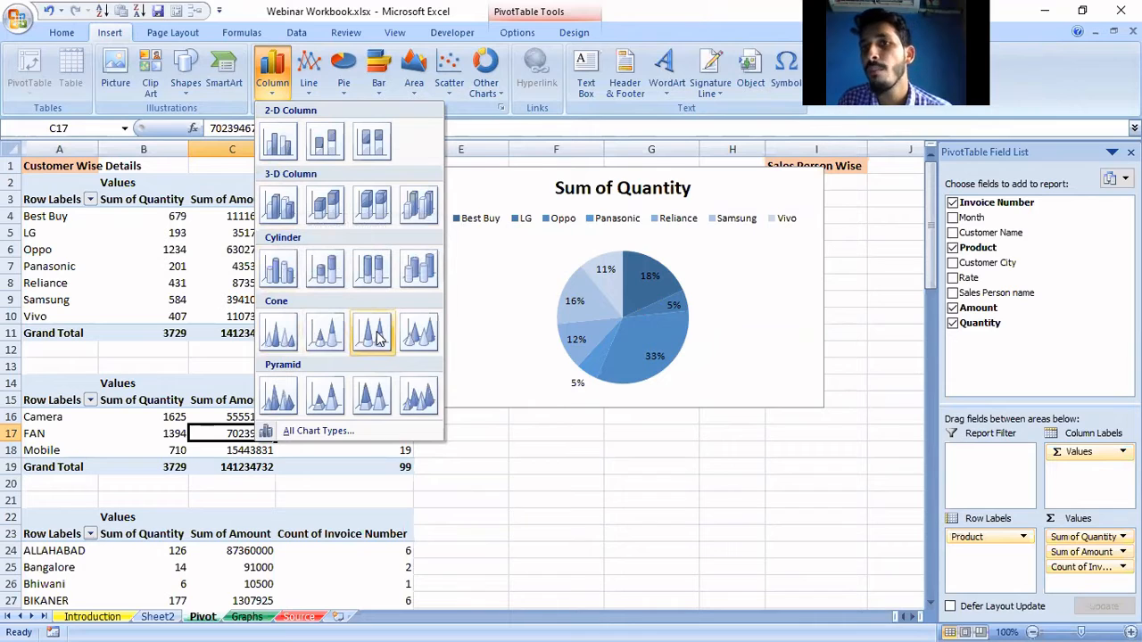
{"action": "left_click", "coordinate": [288, 207]}
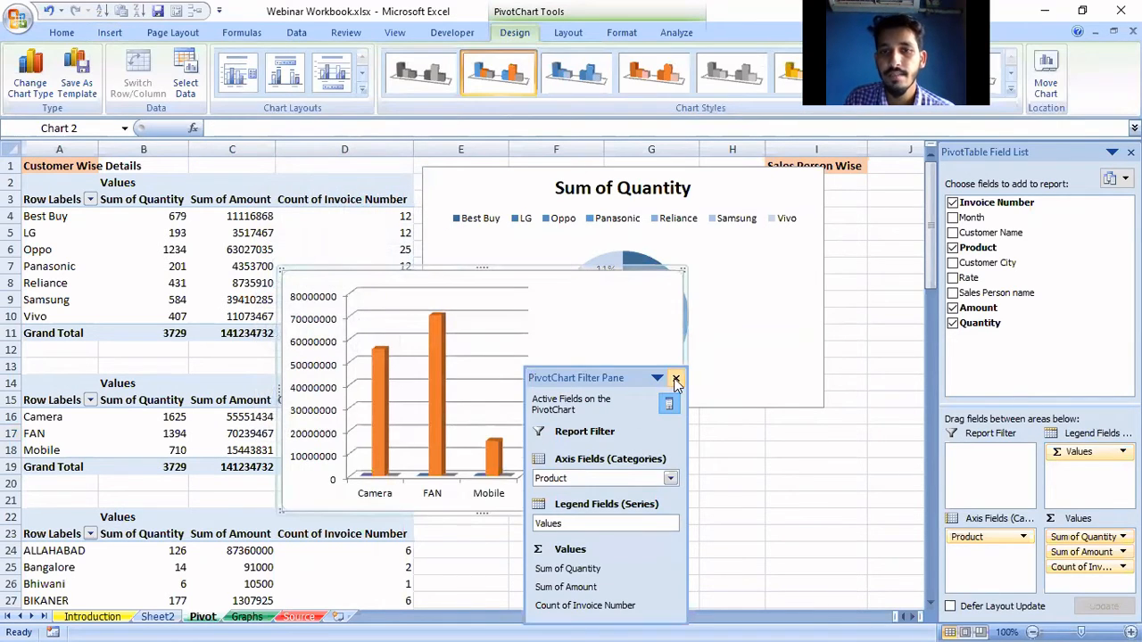
{"action": "left_click", "coordinate": [674, 379]}
{"action": "left_click_drag", "start_coordinate": [607, 347], "coordinate": [724, 435]}
Delete the Sum of Quantity pie chart and move the product-wise column chart up into the empty area beside the PivotTables.
{"action": "left_click", "coordinate": [683, 262]}
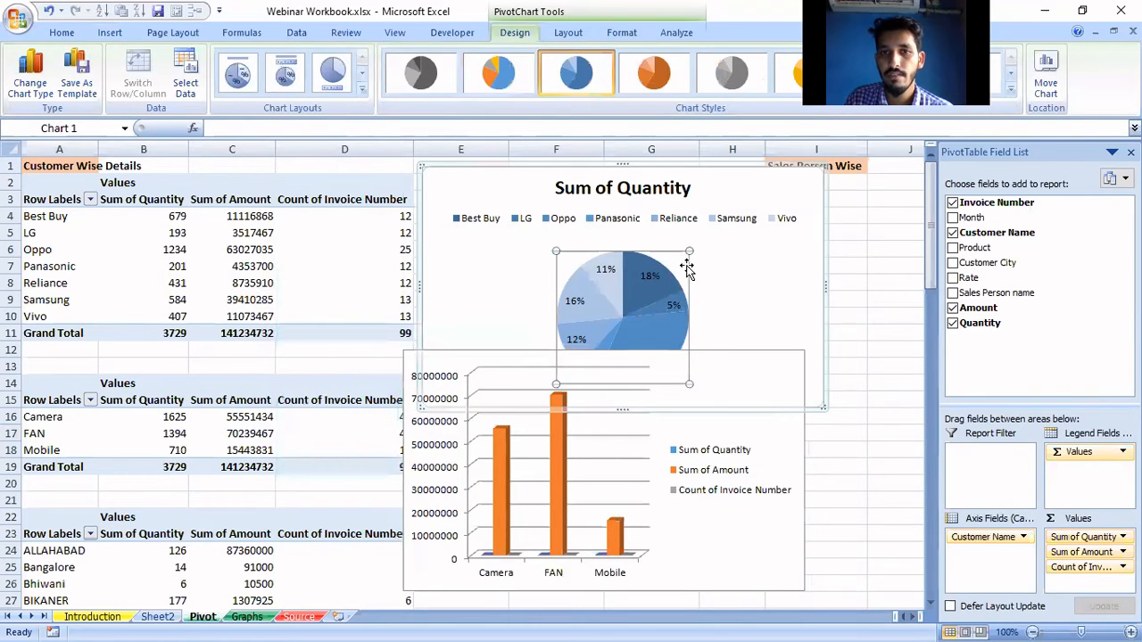
{"action": "left_click", "coordinate": [758, 235]}
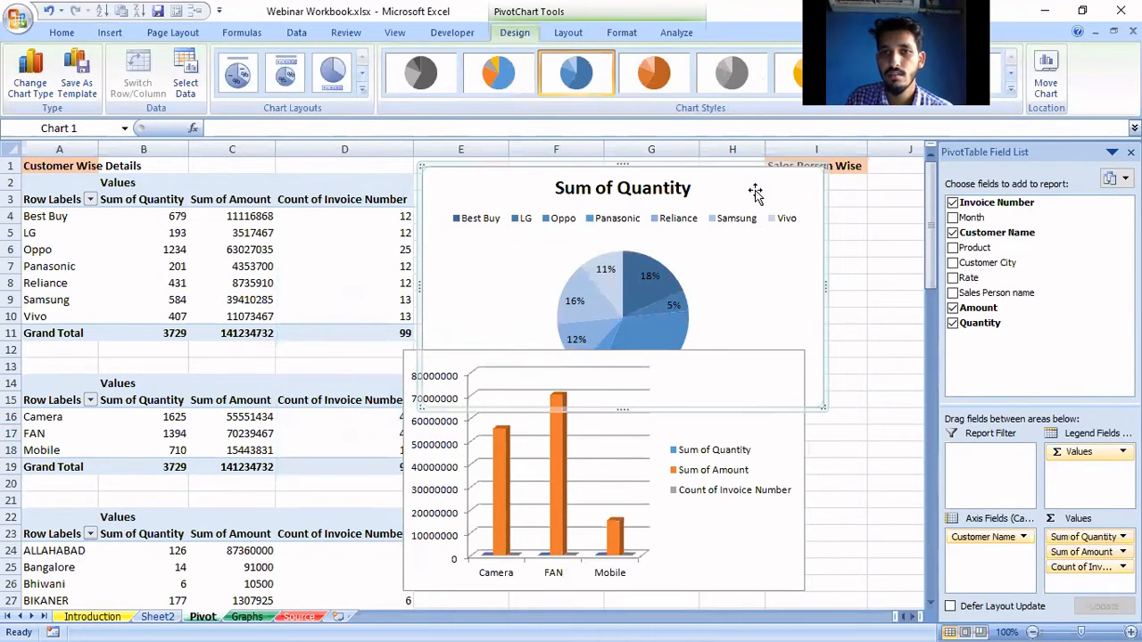
{"action": "key", "text": "Delete"}
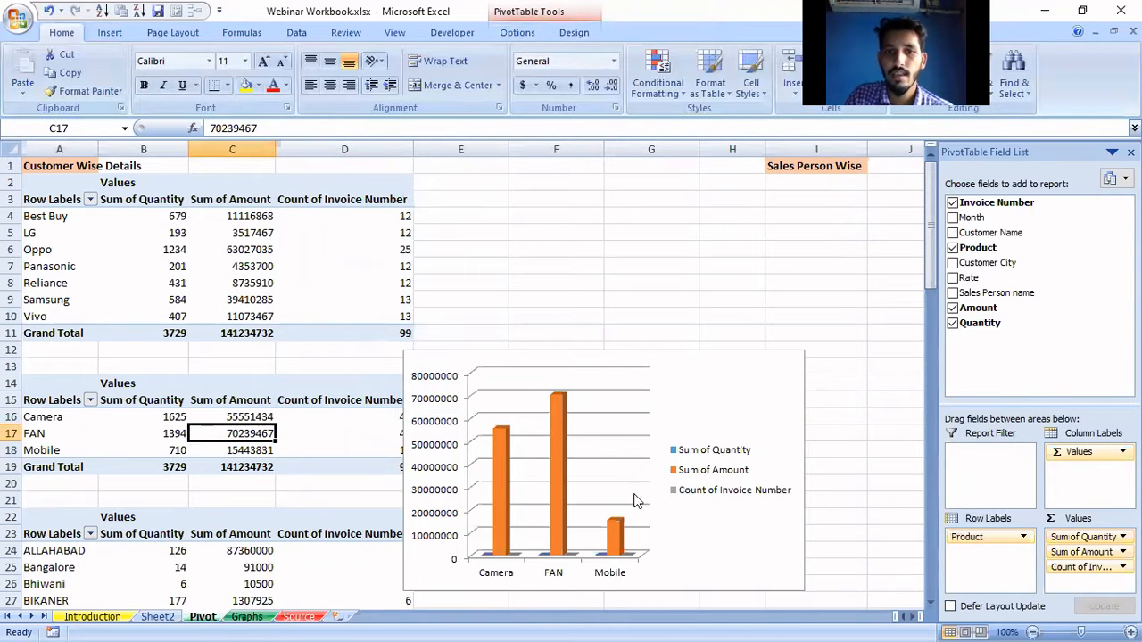
{"action": "left_click", "coordinate": [734, 389]}
{"action": "left_click_drag", "start_coordinate": [734, 388], "coordinate": [765, 324]}
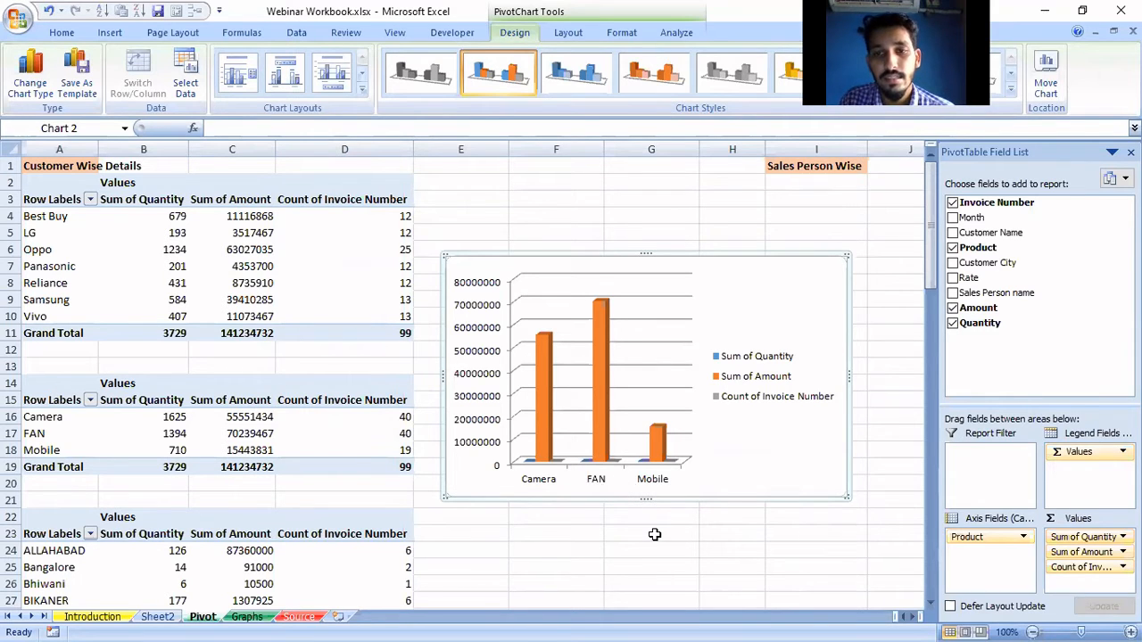
Give the product-wise column chart the layout with a title, a legend beneath it and data labels, using the multicolour chart style.
{"action": "left_click", "coordinate": [737, 363]}
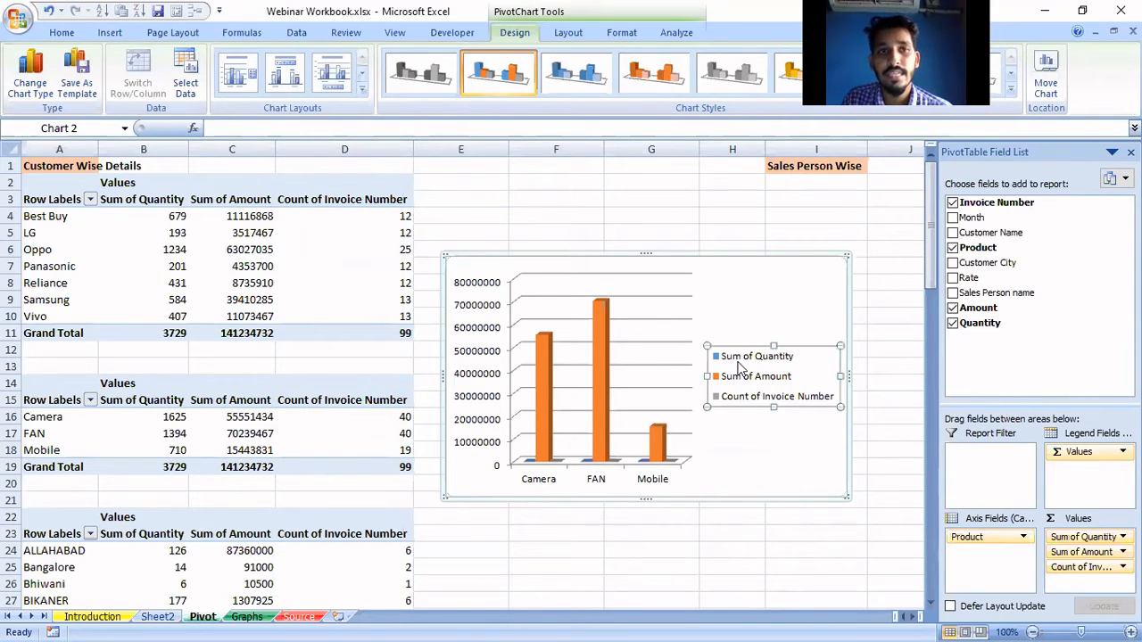
{"action": "left_click", "coordinate": [435, 63]}
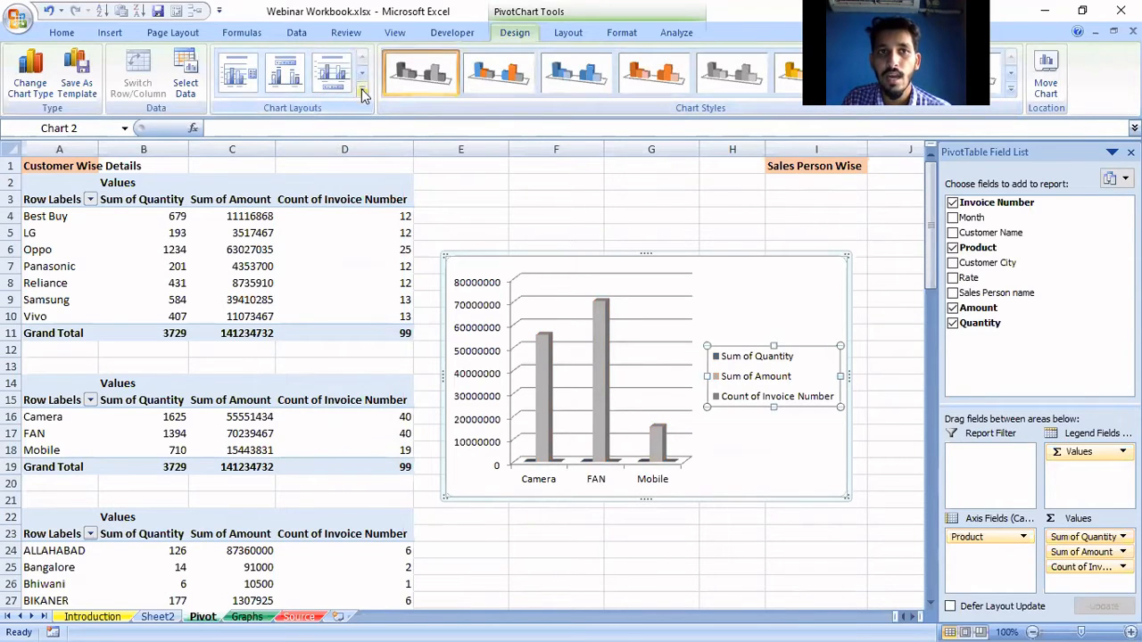
{"action": "left_click", "coordinate": [331, 76]}
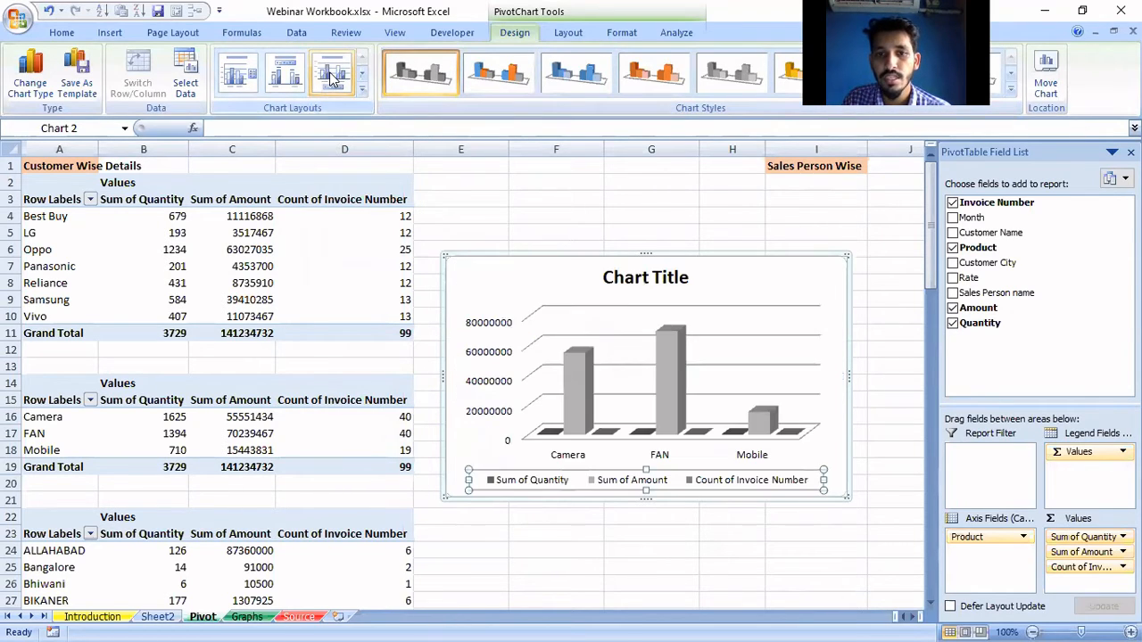
{"action": "left_click", "coordinate": [285, 77]}
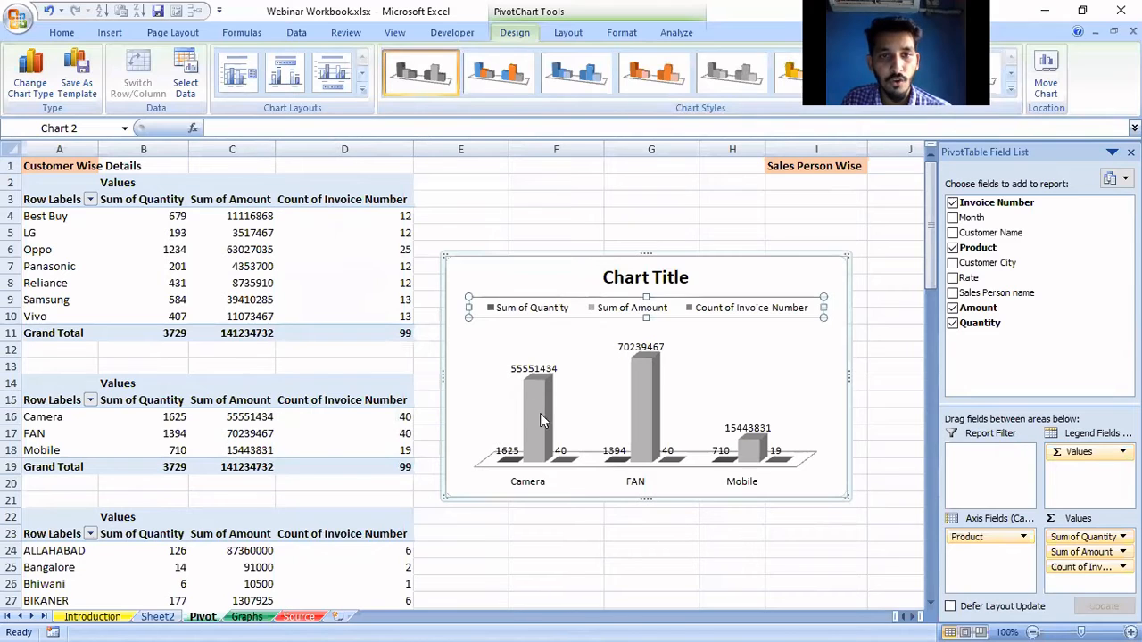
{"action": "left_click", "coordinate": [505, 81]}
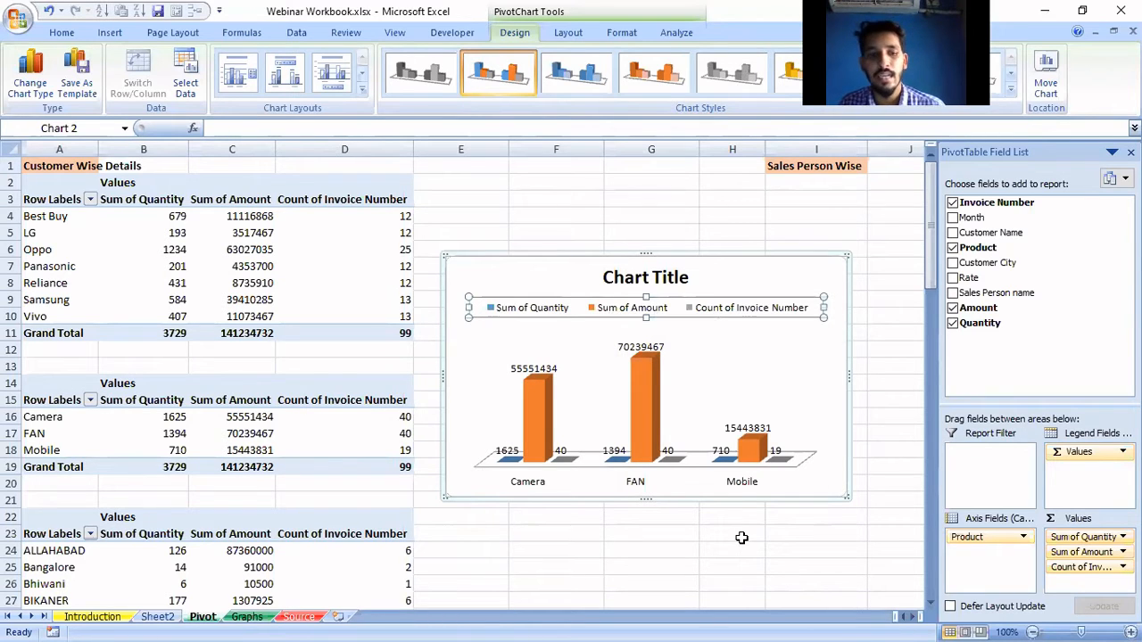
Switch to the PowerPoint slide show to view the "Graphs – Visualize your data" slide, and return to the Excel workbook.
{"action": "key", "text": "alt+Tab"}
{"action": "key", "text": "Tab"}
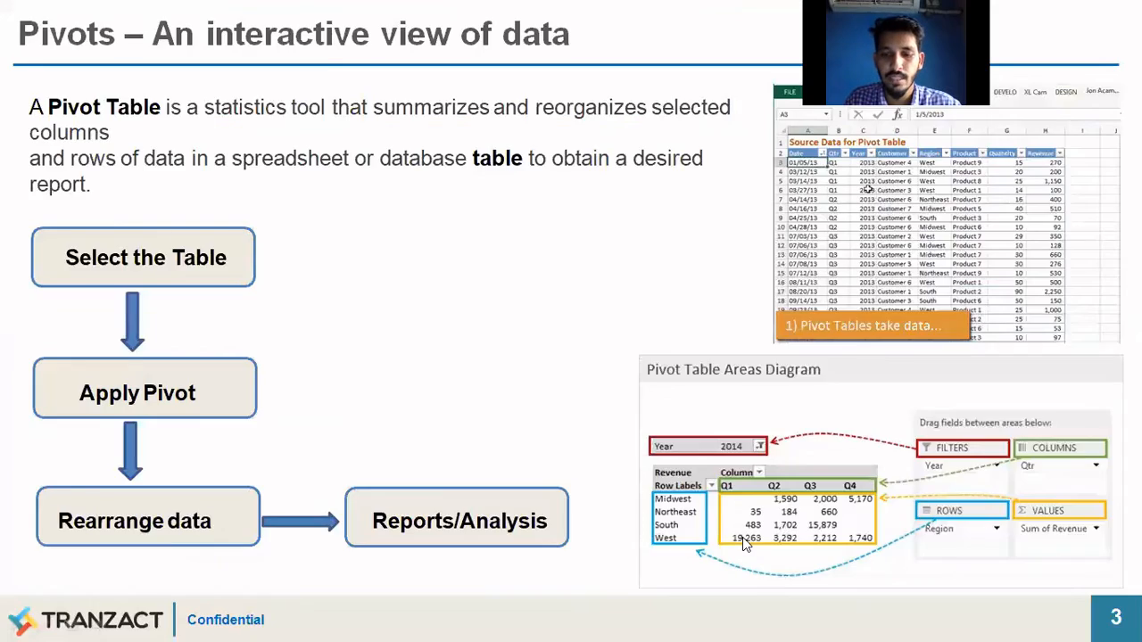
{"action": "left_click", "coordinate": [747, 544]}
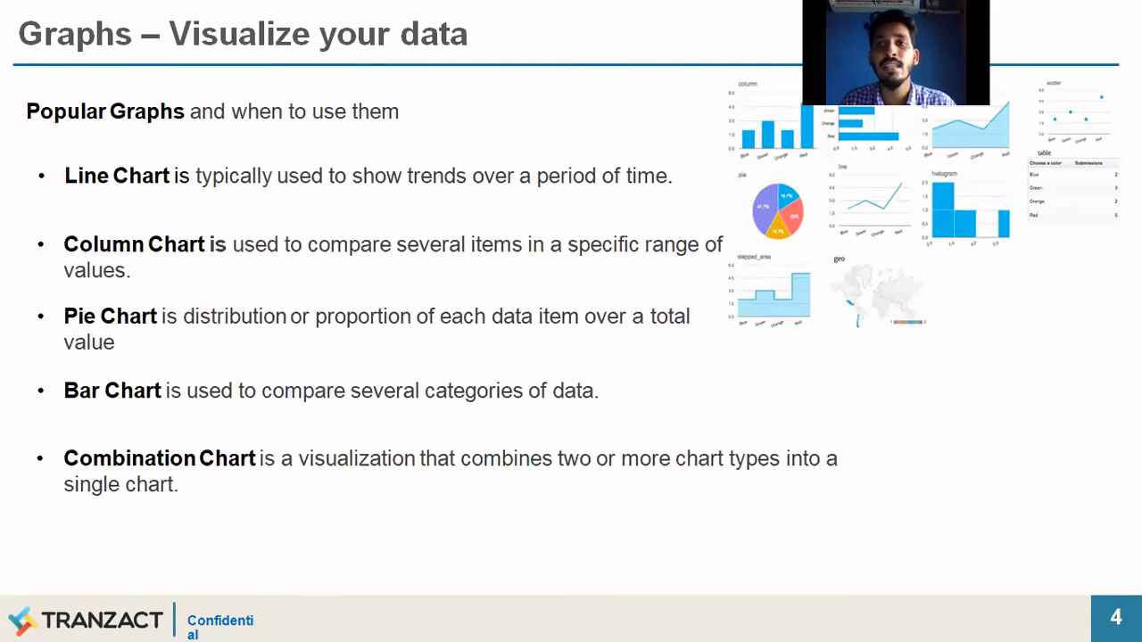
{"action": "key", "text": "alt+Tab"}
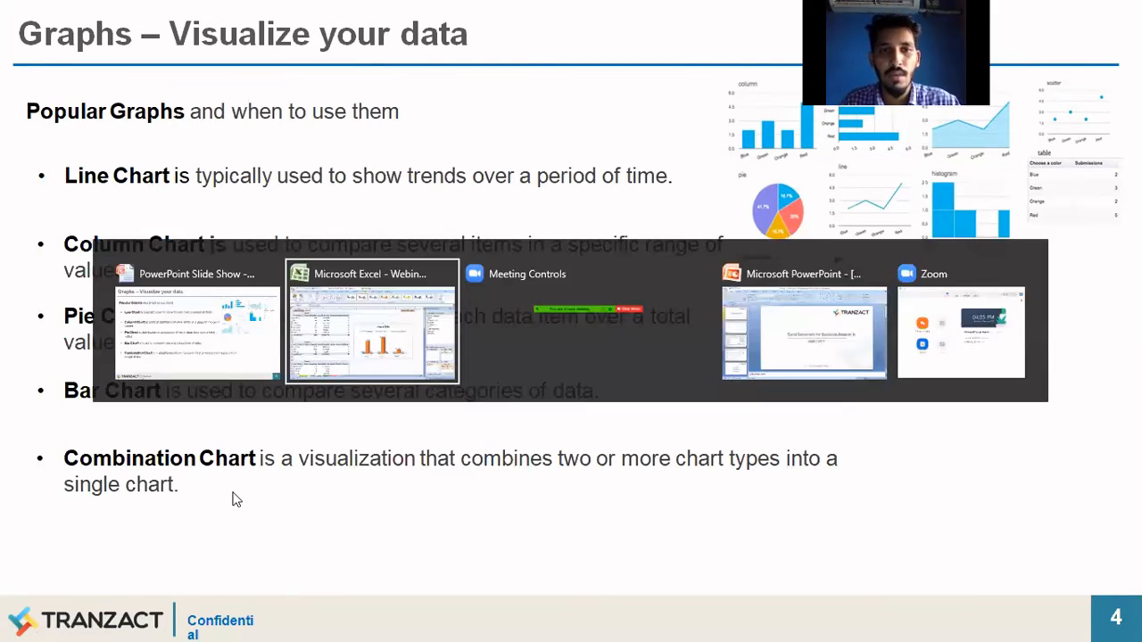
{"action": "key", "text": "alt+Tab"}
{"action": "key", "text": "alt+Tab"}
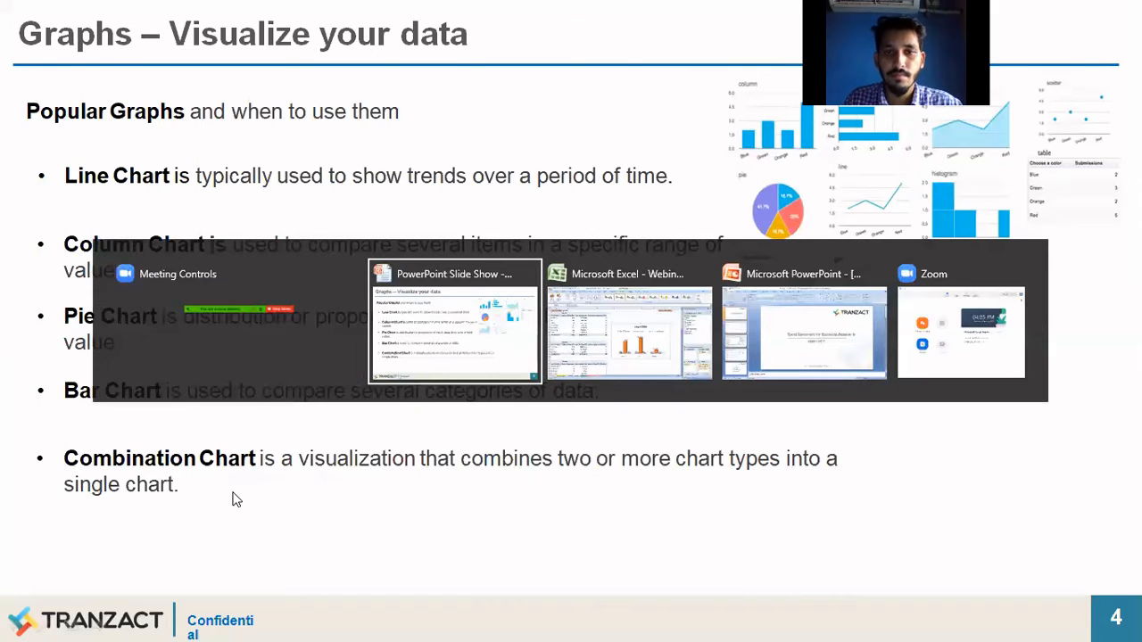
{"action": "key", "text": "alt+Tab"}
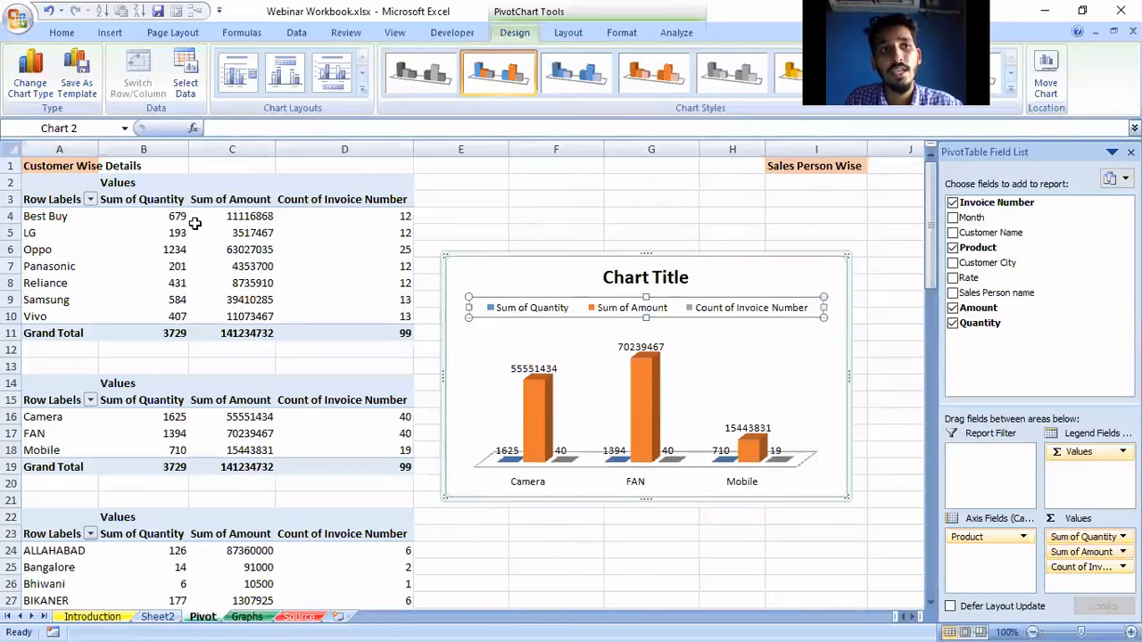
Browse the line, pie, bar, area, stock, surface and doughnut types available for the column chart, leaving its chart type unchanged.
{"action": "left_click", "coordinate": [30, 71]}
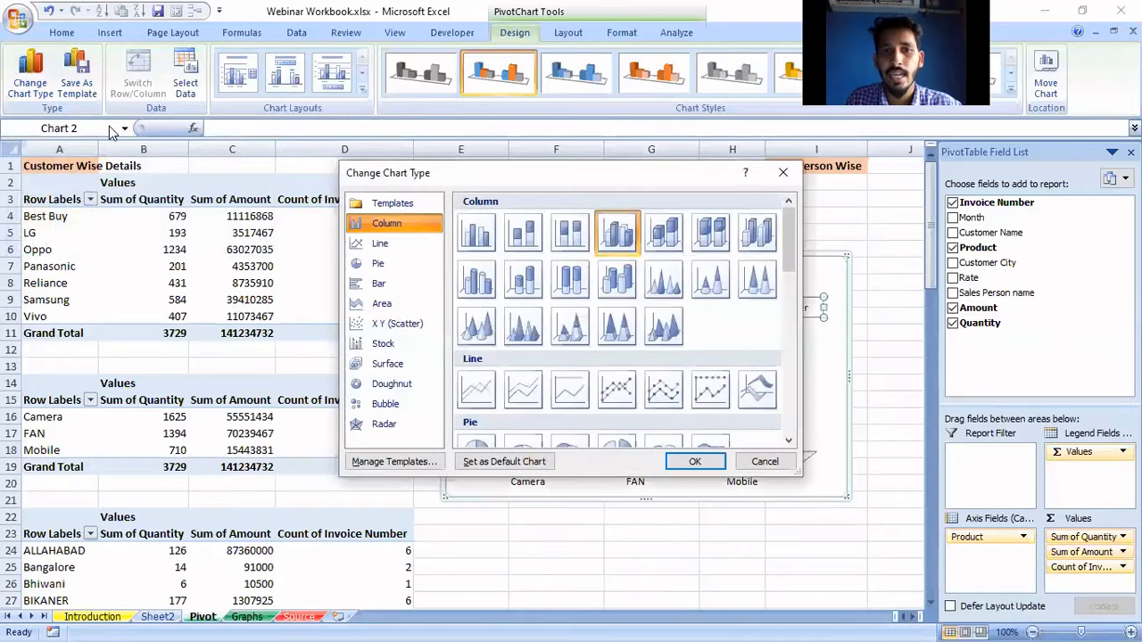
{"action": "left_click", "coordinate": [396, 245]}
{"action": "left_click", "coordinate": [378, 263]}
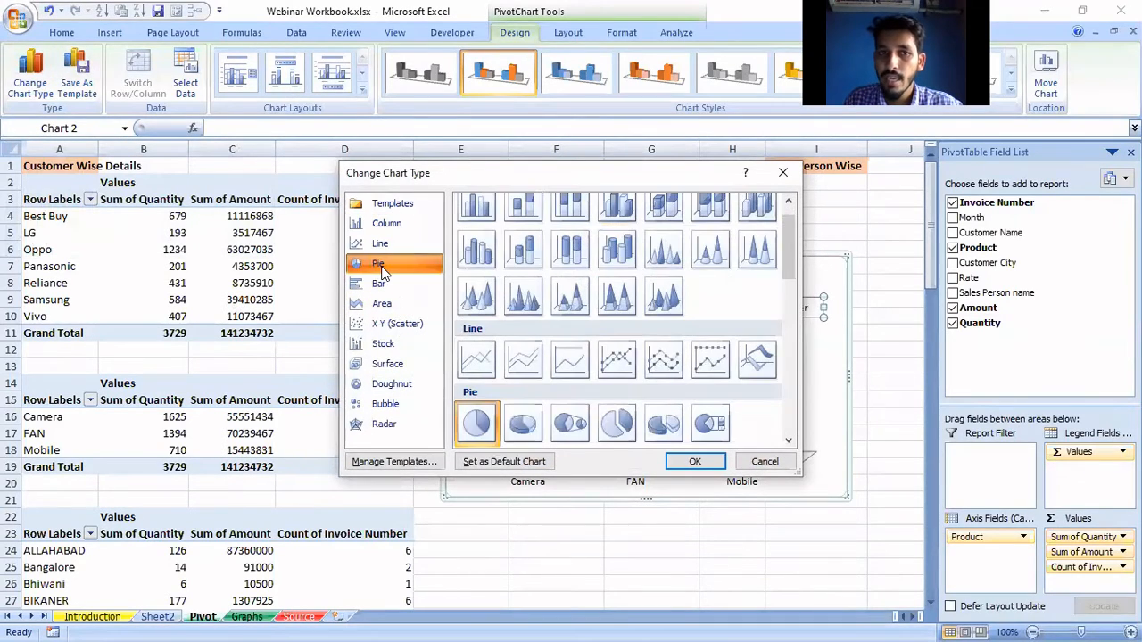
{"action": "left_click", "coordinate": [382, 283]}
{"action": "left_click", "coordinate": [384, 304]}
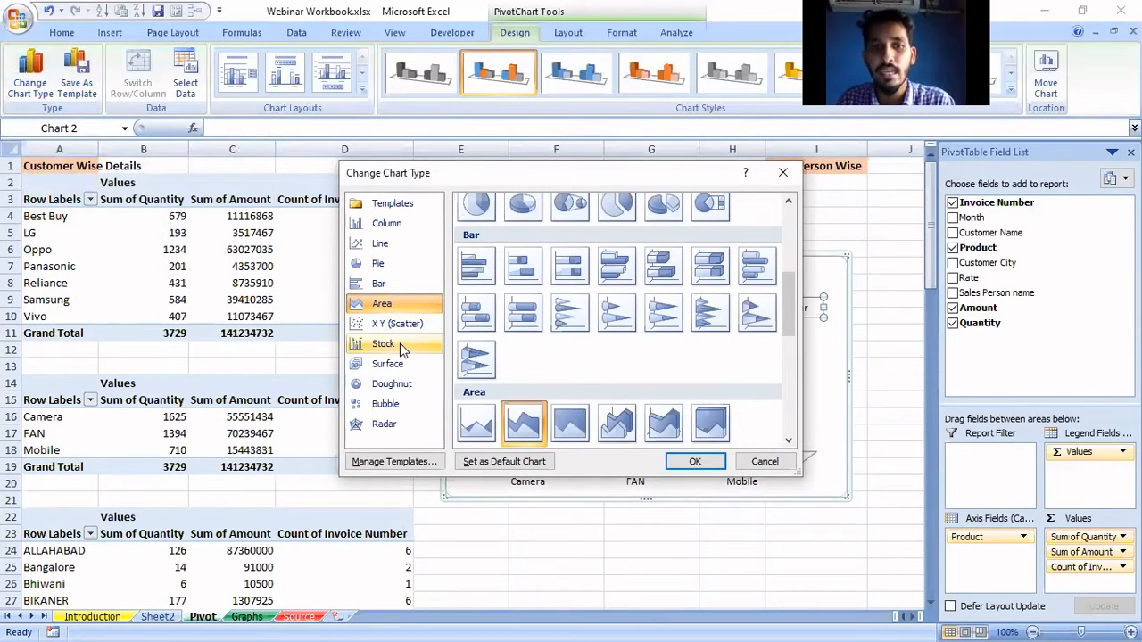
{"action": "left_click", "coordinate": [400, 346]}
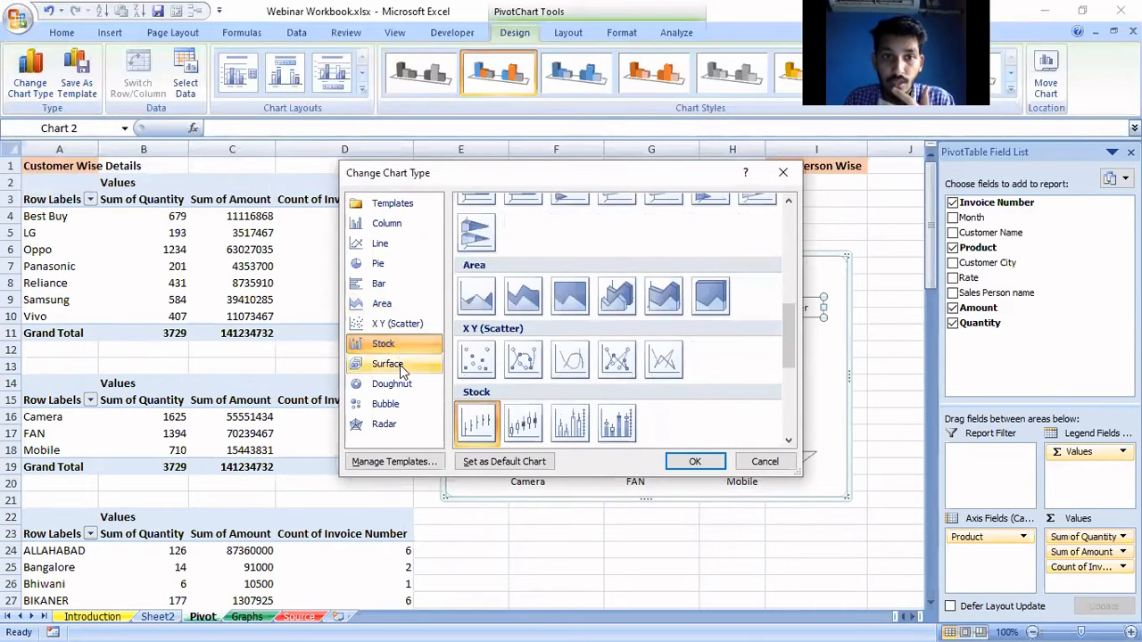
{"action": "left_click", "coordinate": [400, 367]}
{"action": "left_click", "coordinate": [400, 385]}
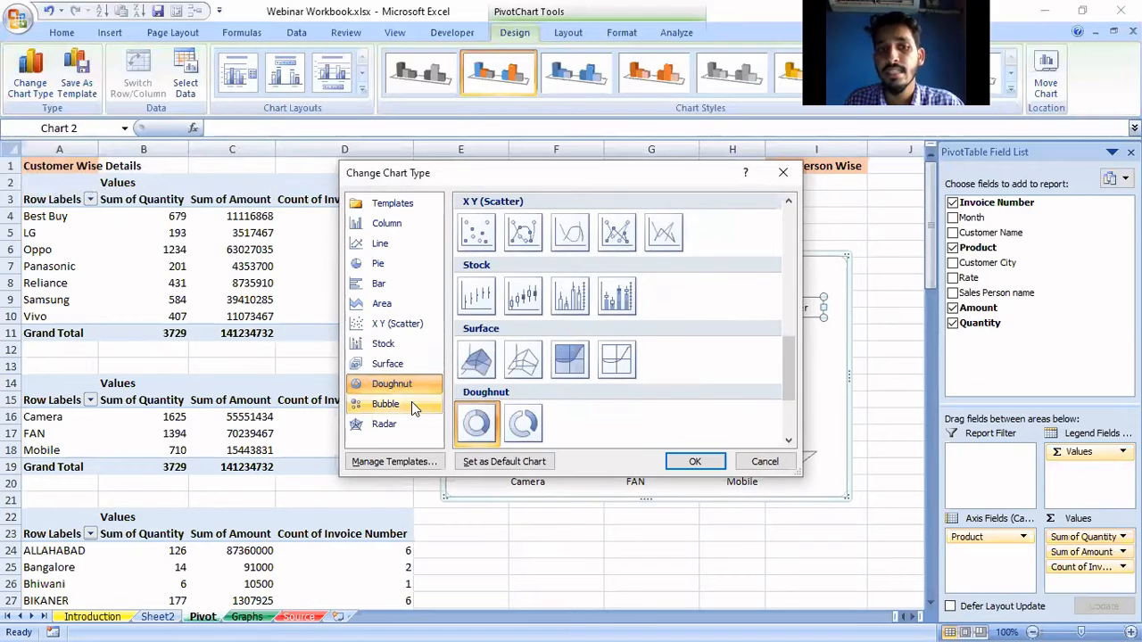
{"action": "left_click", "coordinate": [765, 461]}
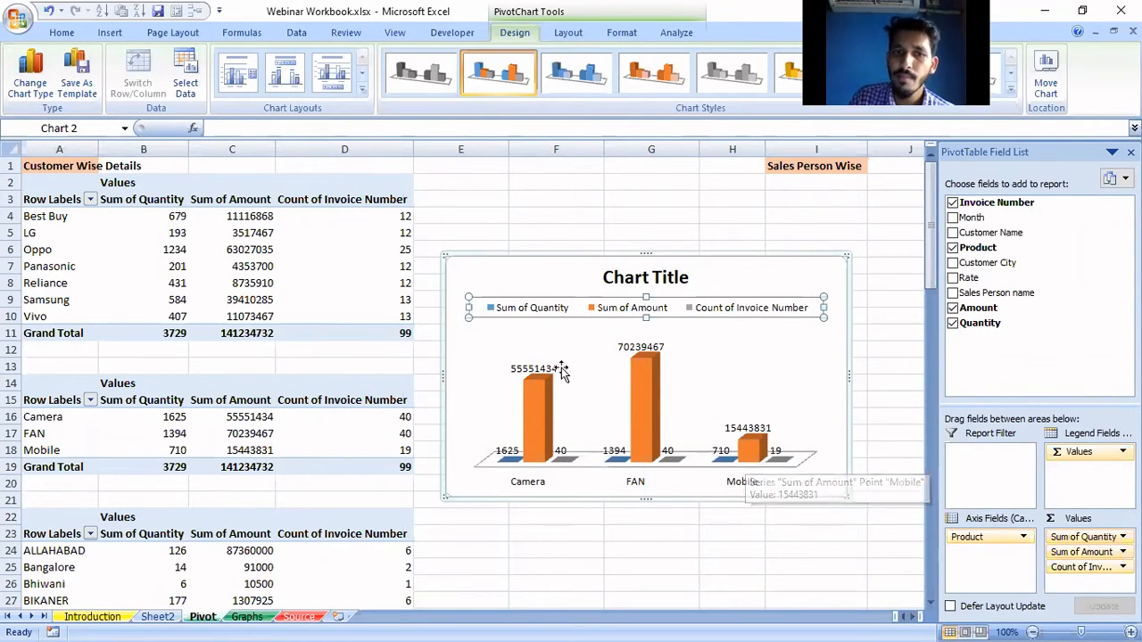
Insert a basic 2-D line PivotChart from the city-wise PivotTable, close its filter pane and place it beside the table.
{"action": "scroll", "coordinate": [548, 416], "scroll_direction": "down", "scroll_amount": 2}
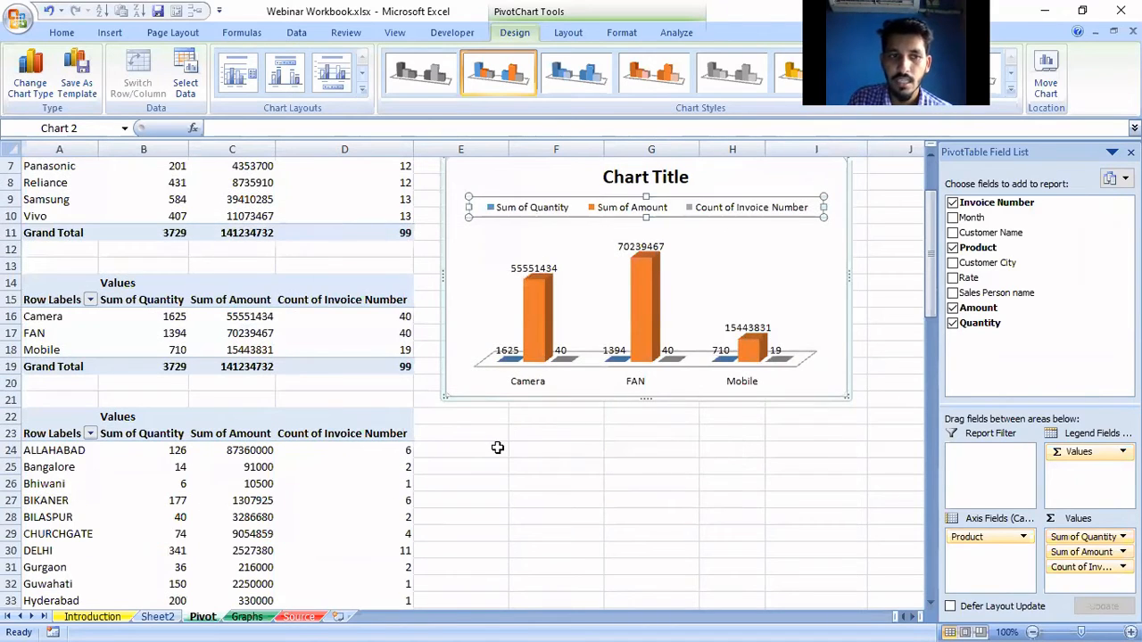
{"action": "scroll", "coordinate": [496, 446], "scroll_direction": "down", "scroll_amount": 2}
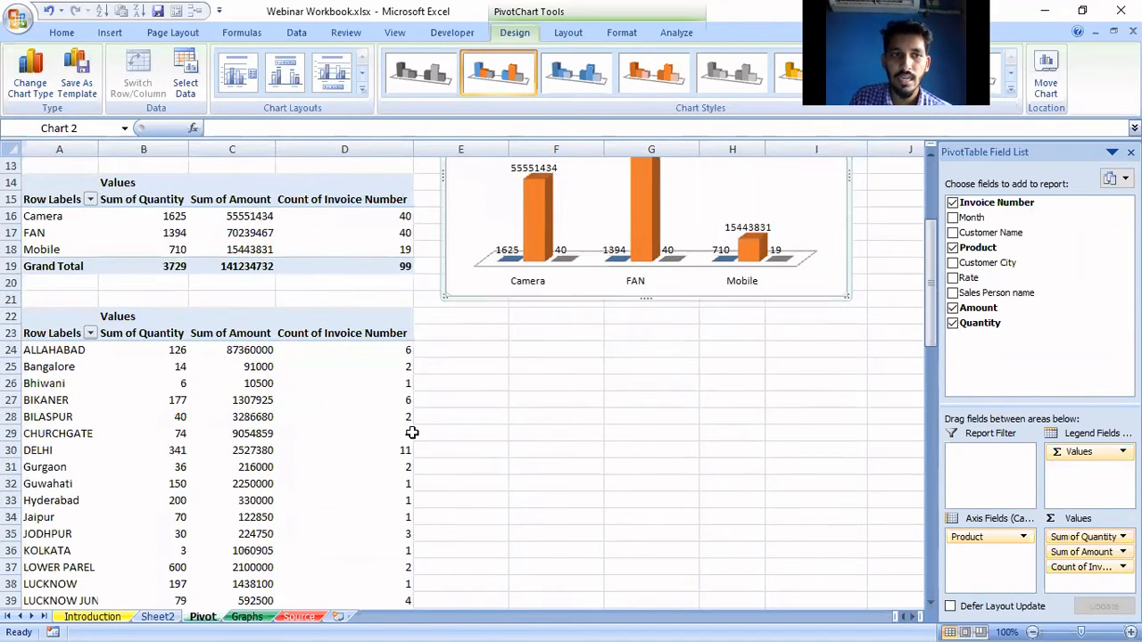
{"action": "left_click", "coordinate": [116, 367]}
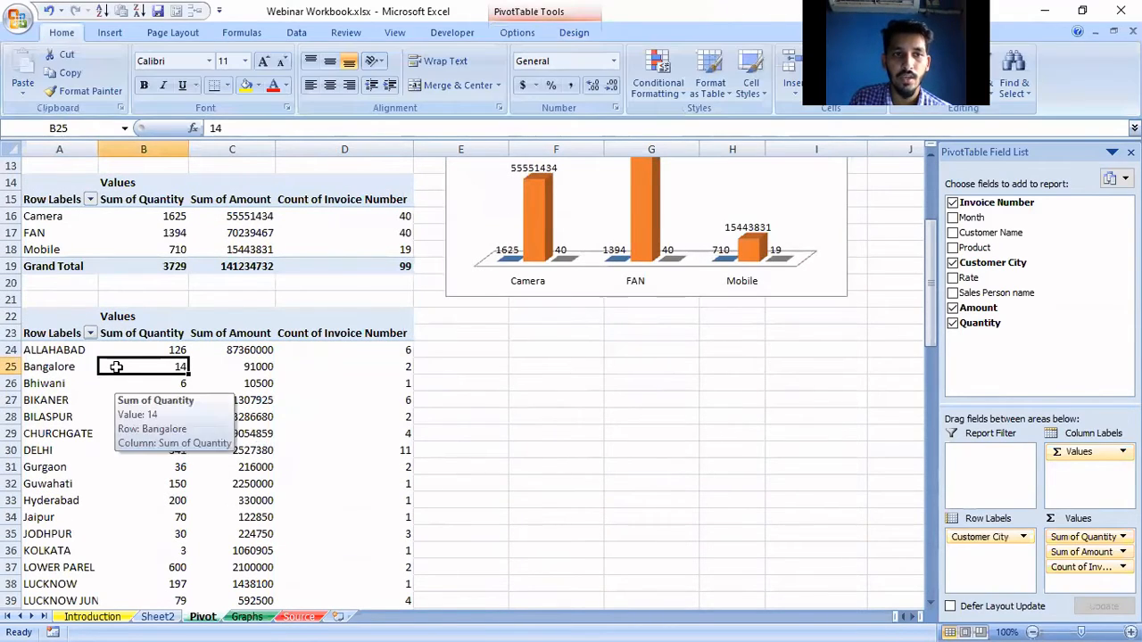
{"action": "left_click", "coordinate": [123, 33]}
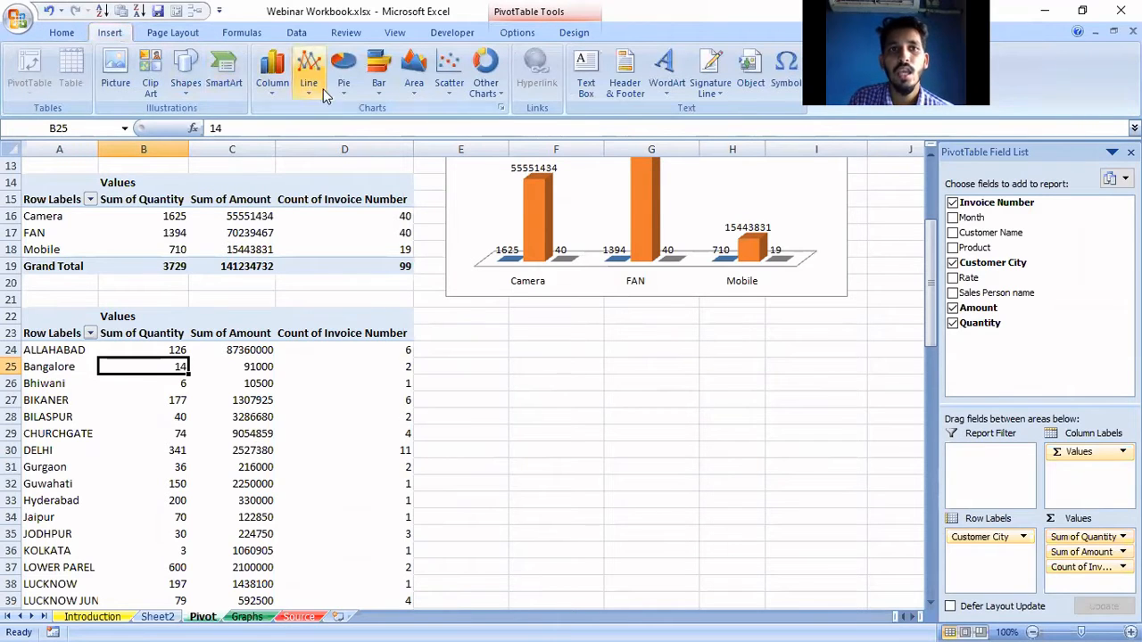
{"action": "left_click", "coordinate": [381, 88]}
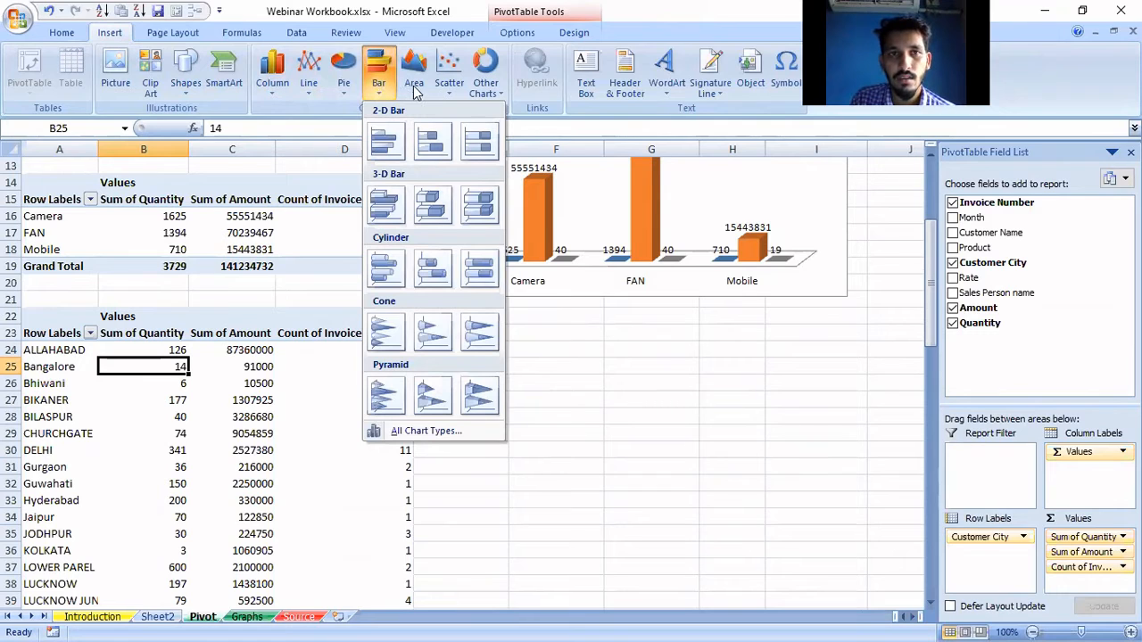
{"action": "left_click", "coordinate": [311, 87]}
{"action": "left_click", "coordinate": [315, 140]}
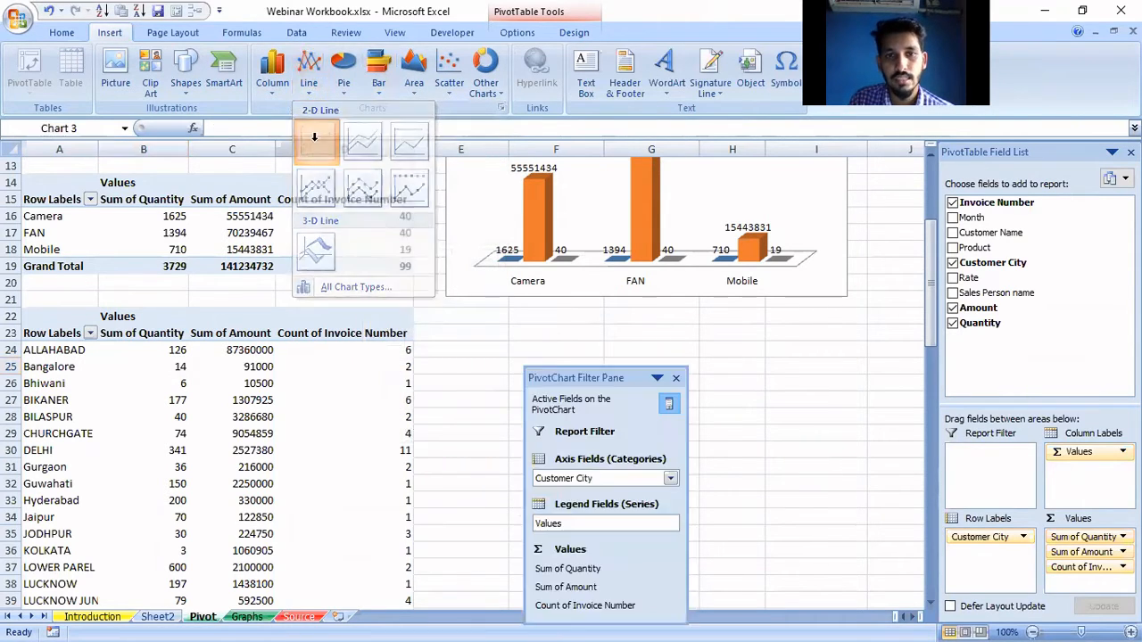
{"action": "left_click", "coordinate": [676, 377]}
{"action": "left_click_drag", "start_coordinate": [659, 319], "coordinate": [761, 339]}
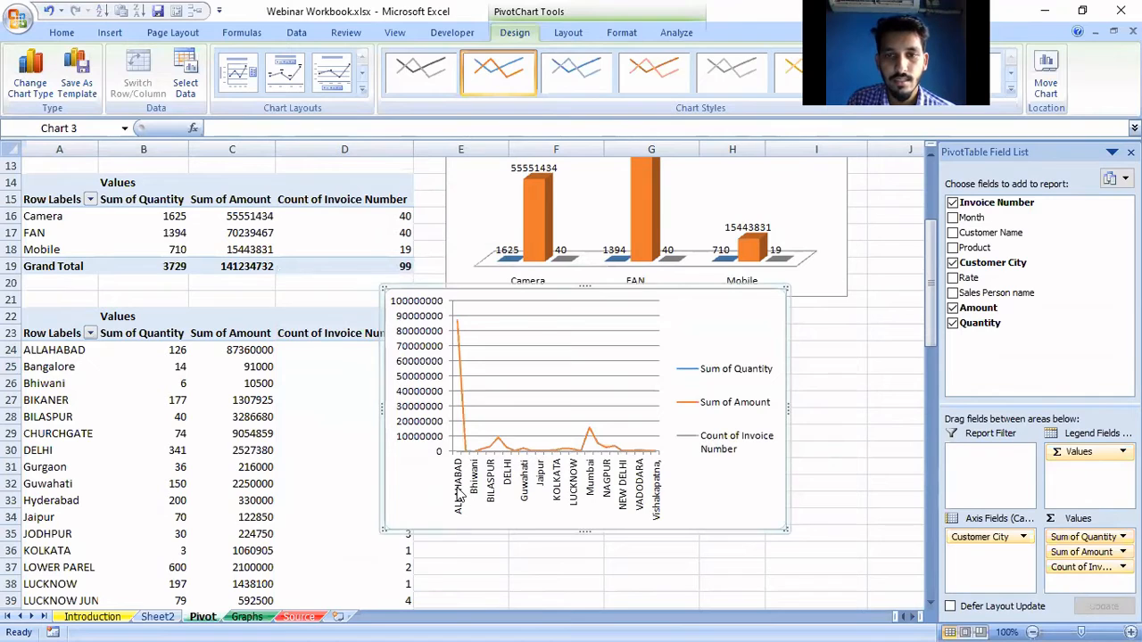
Try three different chart layouts on the city-wise line chart, and delete the chart.
{"action": "left_click", "coordinate": [304, 84]}
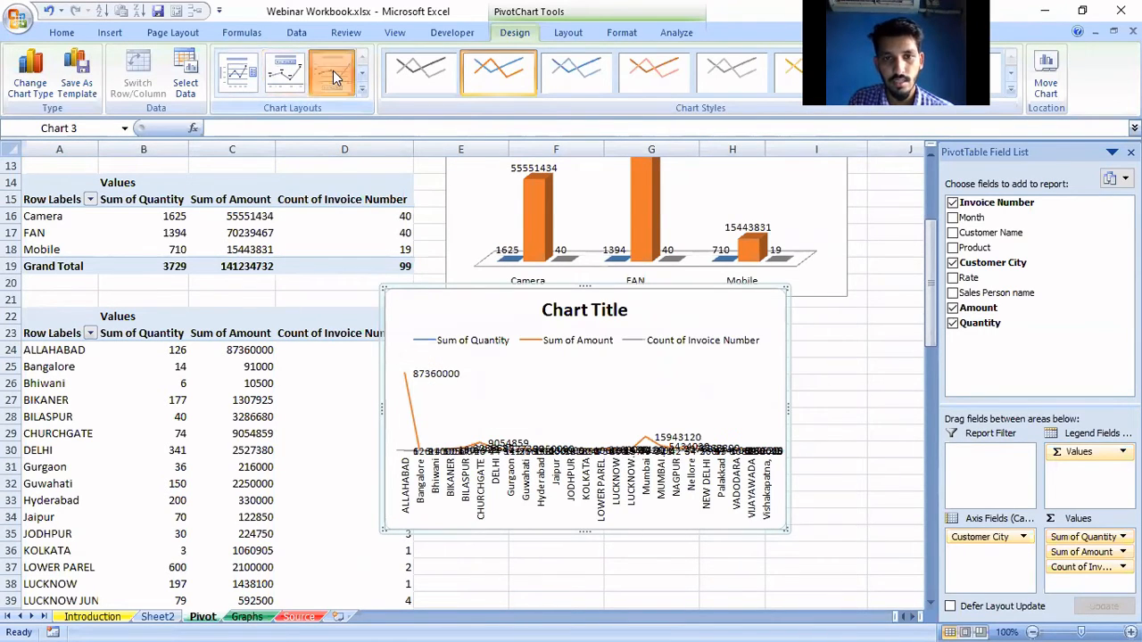
{"action": "left_click", "coordinate": [333, 76]}
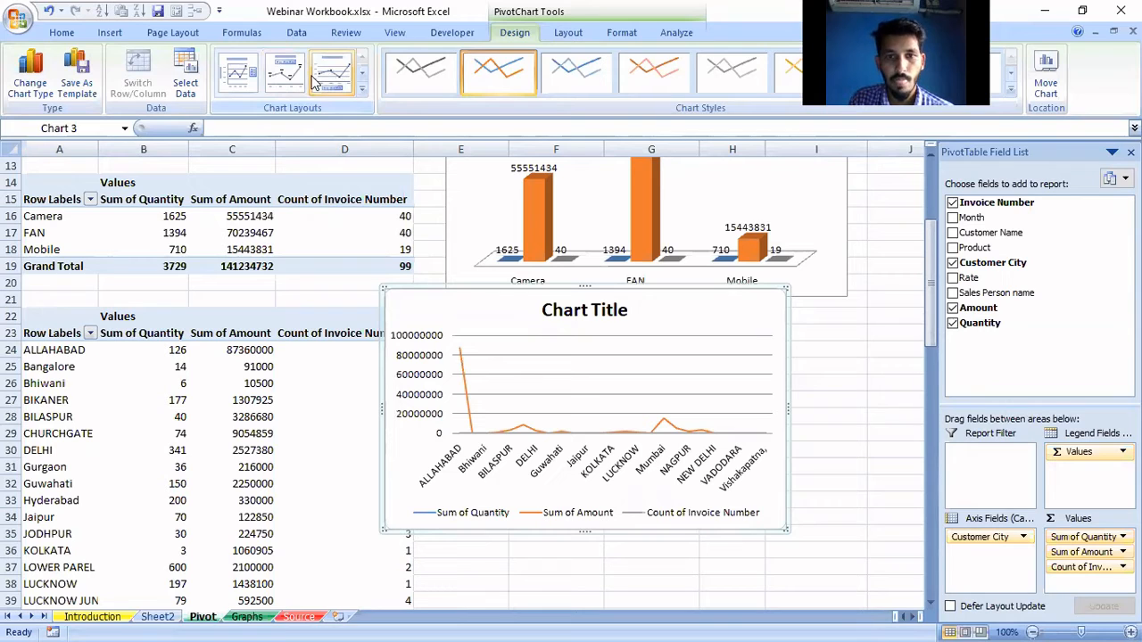
{"action": "left_click", "coordinate": [250, 81]}
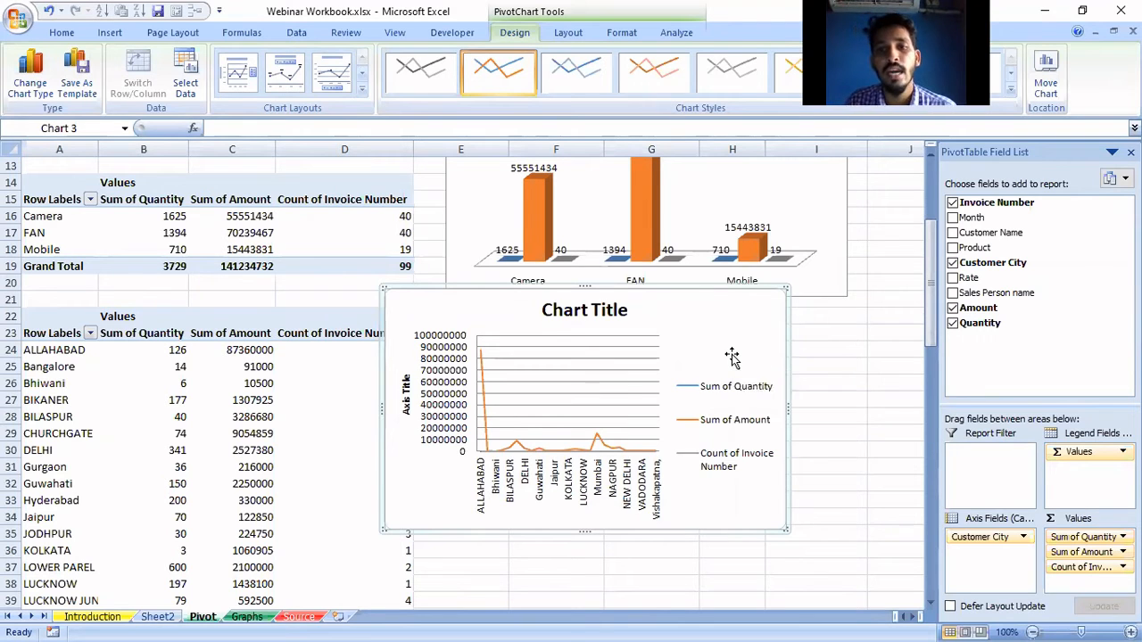
{"action": "key", "text": "Delete"}
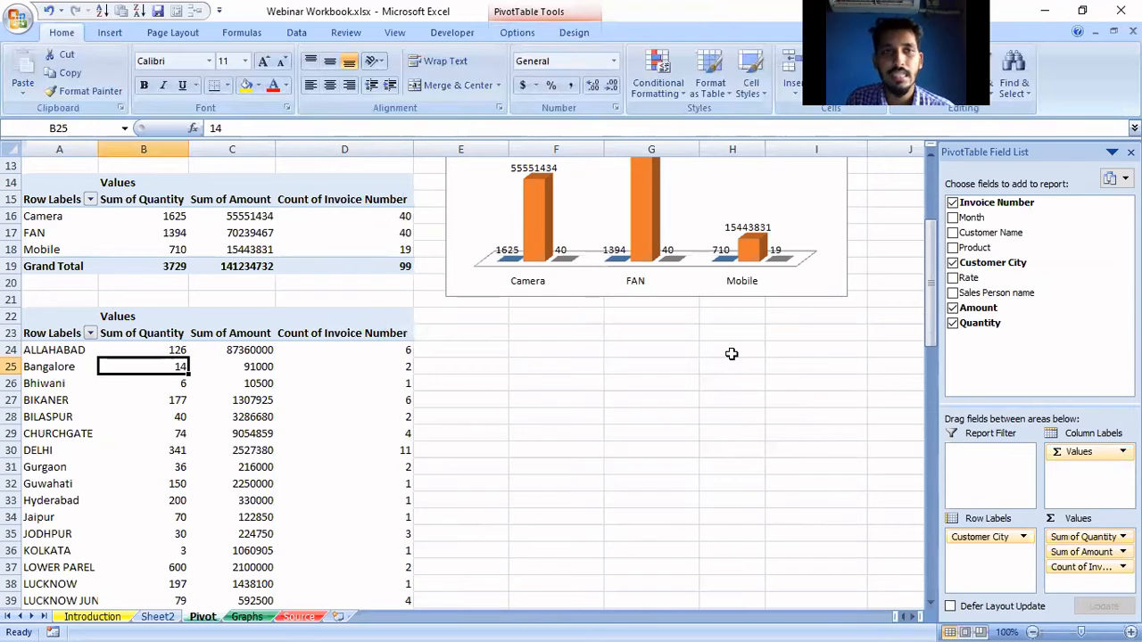
Insert a doughnut PivotChart from the city-wise PivotTable, close its filter pane, and delete the chart.
{"action": "left_click", "coordinate": [110, 33]}
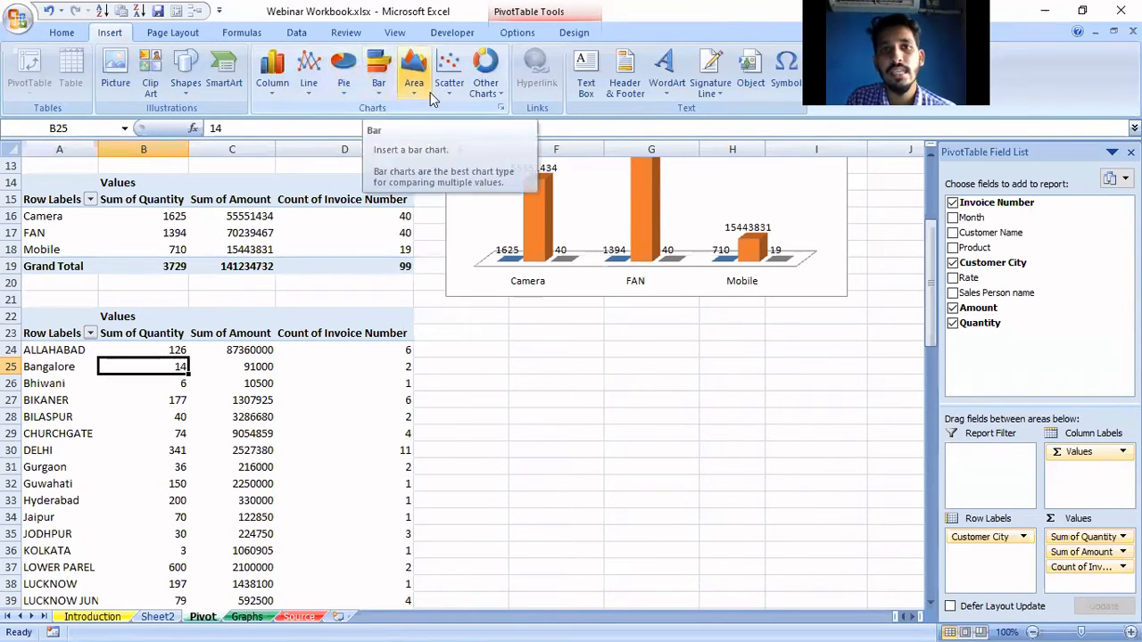
{"action": "left_click", "coordinate": [483, 93]}
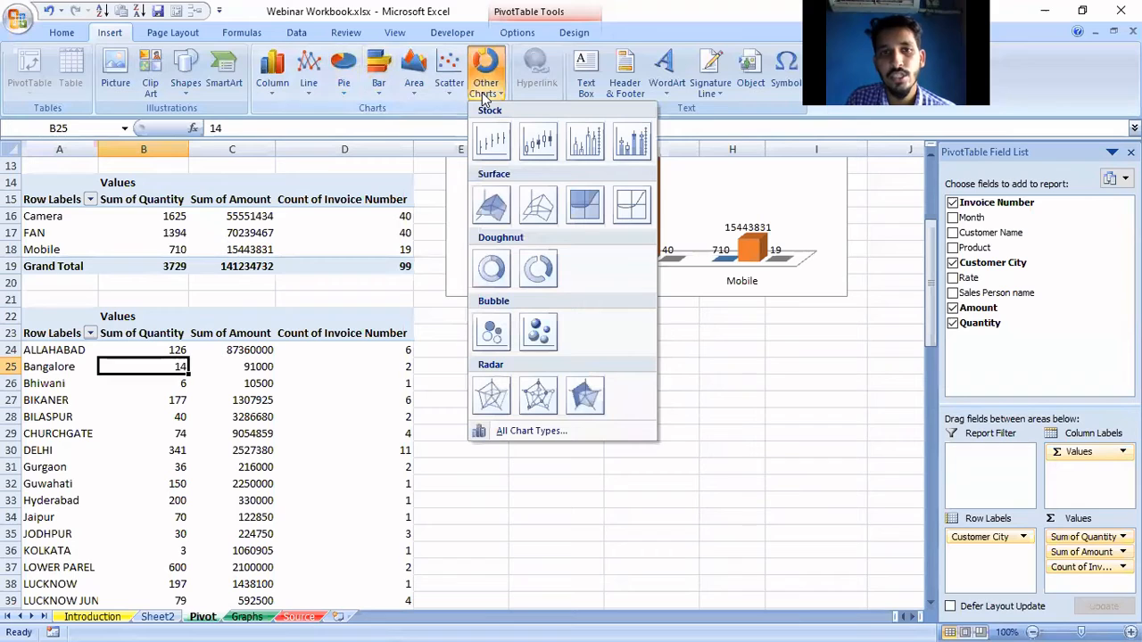
{"action": "left_click", "coordinate": [493, 270]}
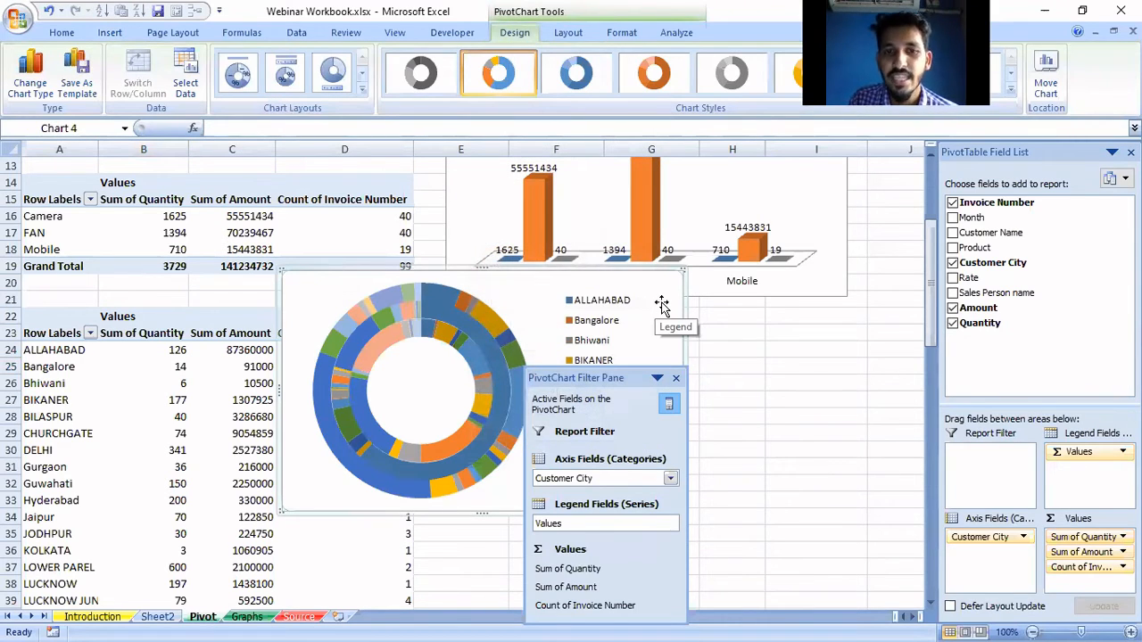
{"action": "left_click", "coordinate": [675, 378]}
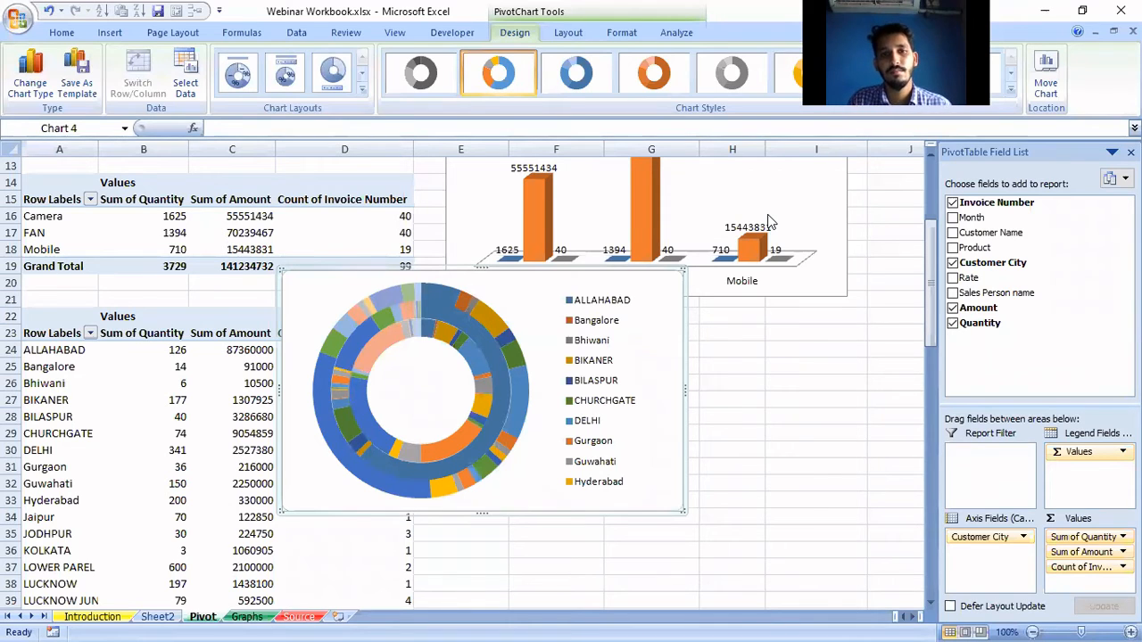
{"action": "left_click", "coordinate": [612, 334]}
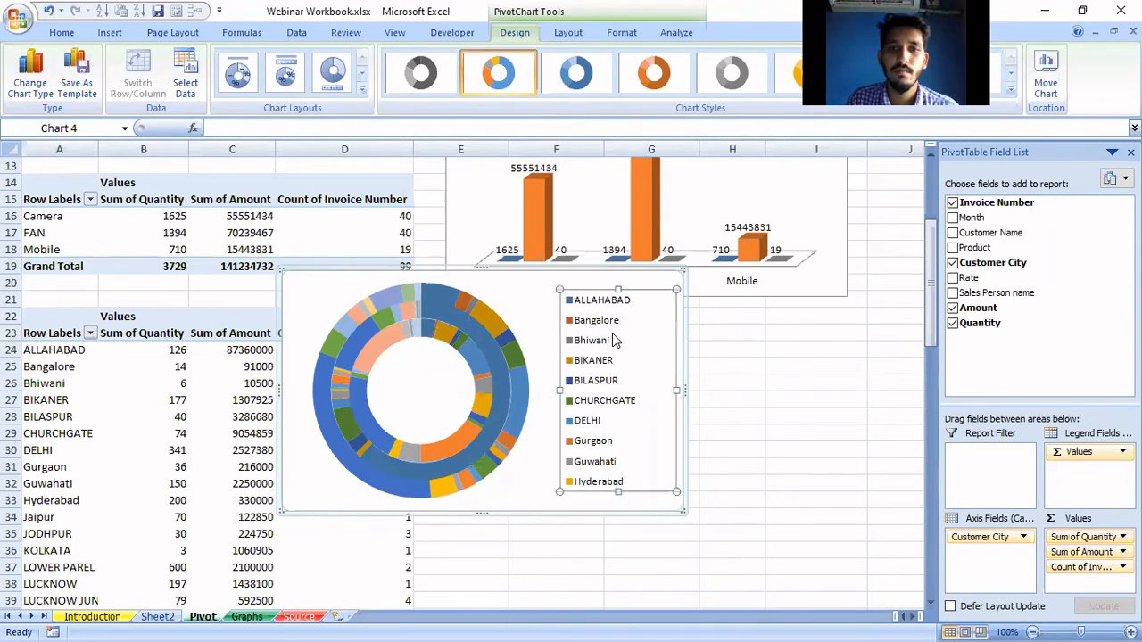
{"action": "left_click", "coordinate": [531, 316]}
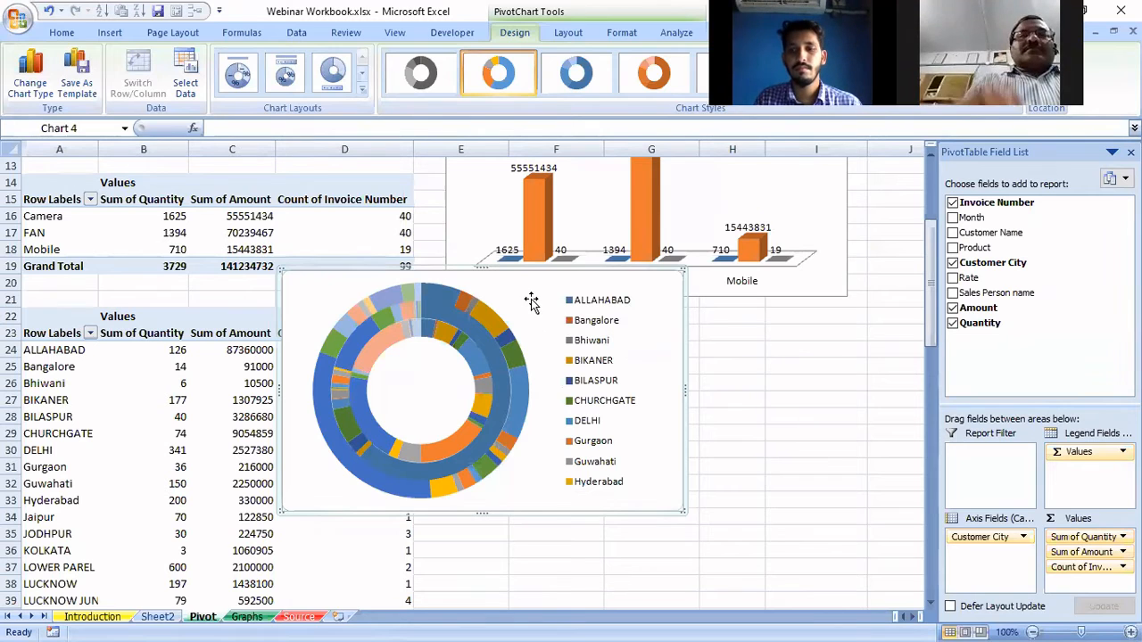
{"action": "key", "text": "Delete"}
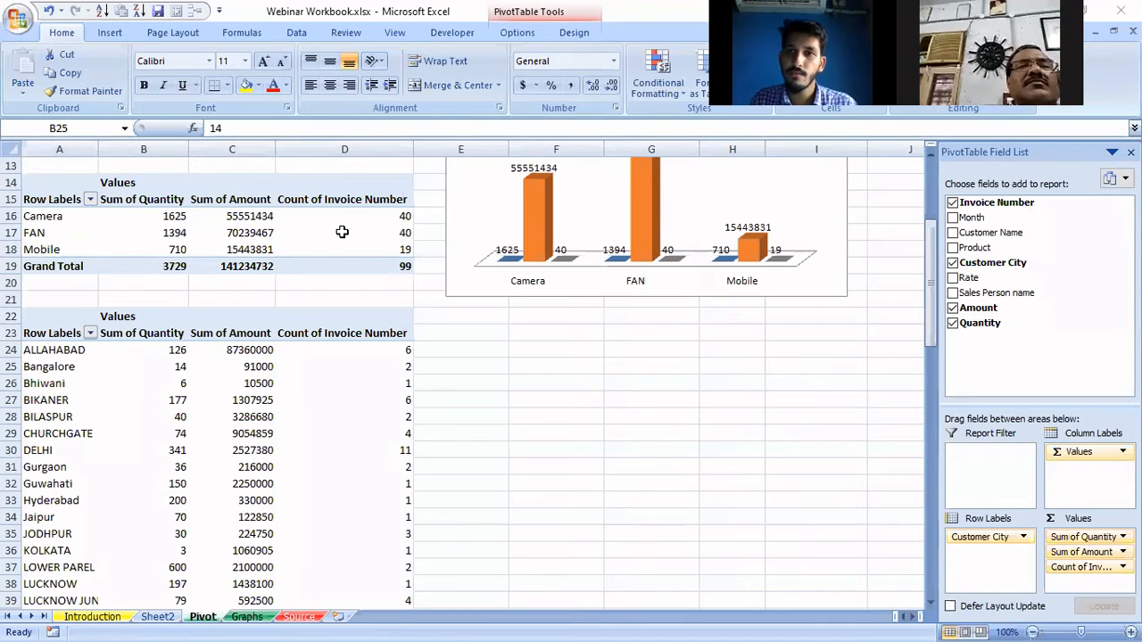
Switch to the PowerPoint slide show to view the "Thank You!" slide, and return to the Pivot sheet in Excel.
{"action": "key", "text": "alt+Tab"}
{"action": "key", "text": "alt+Tab"}
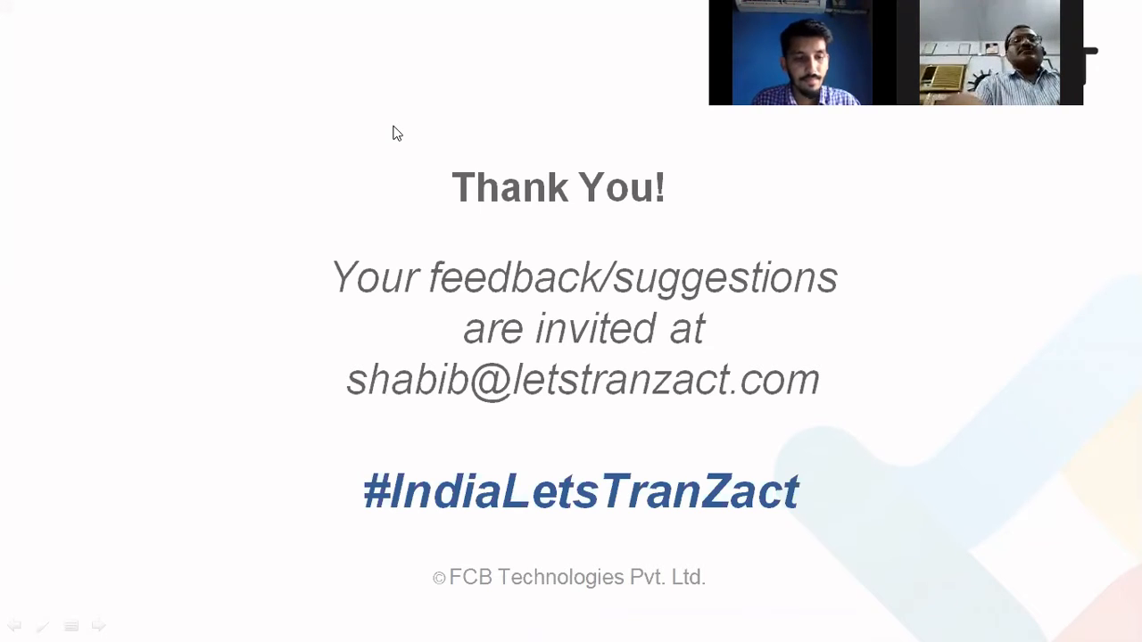
{"action": "key", "text": "alt+Tab"}
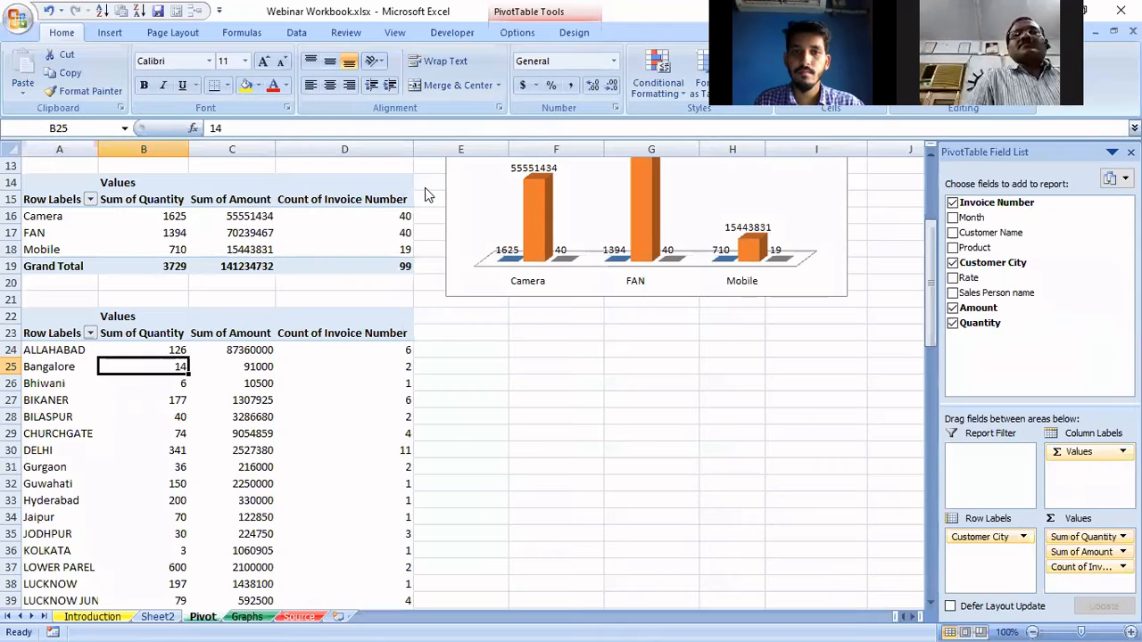
{"action": "scroll", "coordinate": [329, 349], "scroll_direction": "up", "scroll_amount": 4}
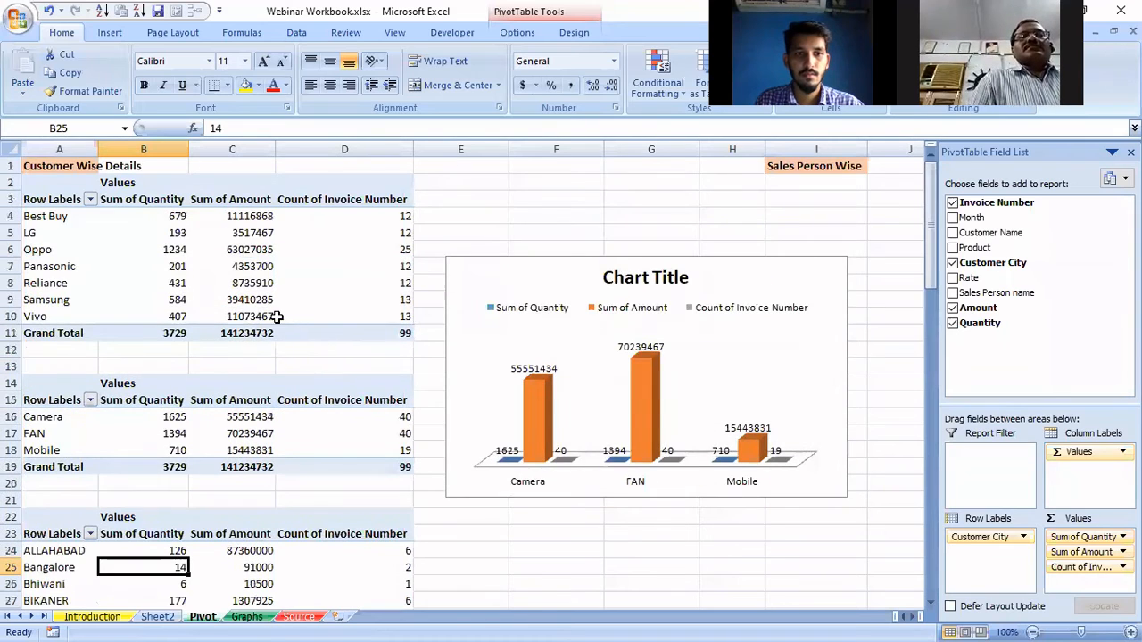
Add a new blank worksheet after the Source sheet, and look through the sales data rows on Source.
{"action": "left_click", "coordinate": [296, 619]}
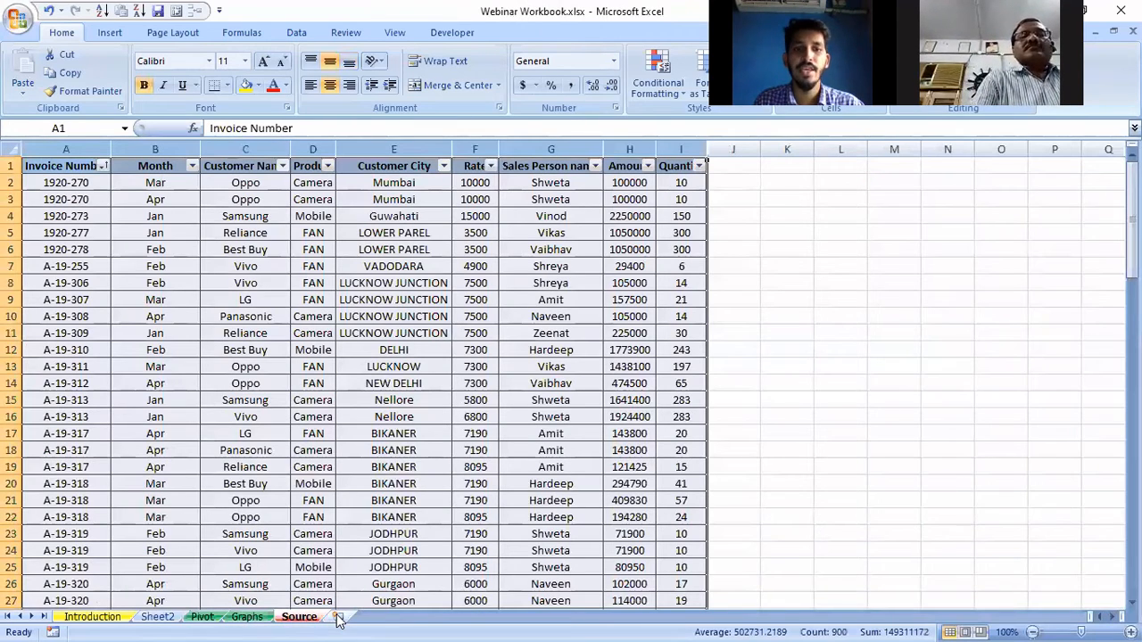
{"action": "left_click", "coordinate": [338, 616]}
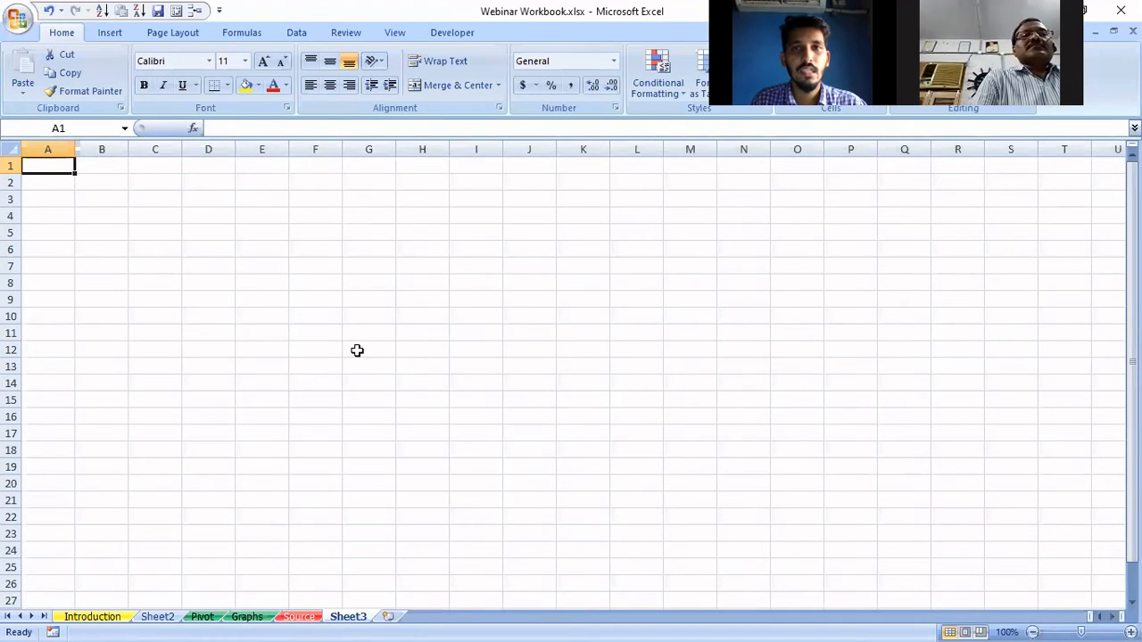
{"action": "left_click", "coordinate": [301, 617]}
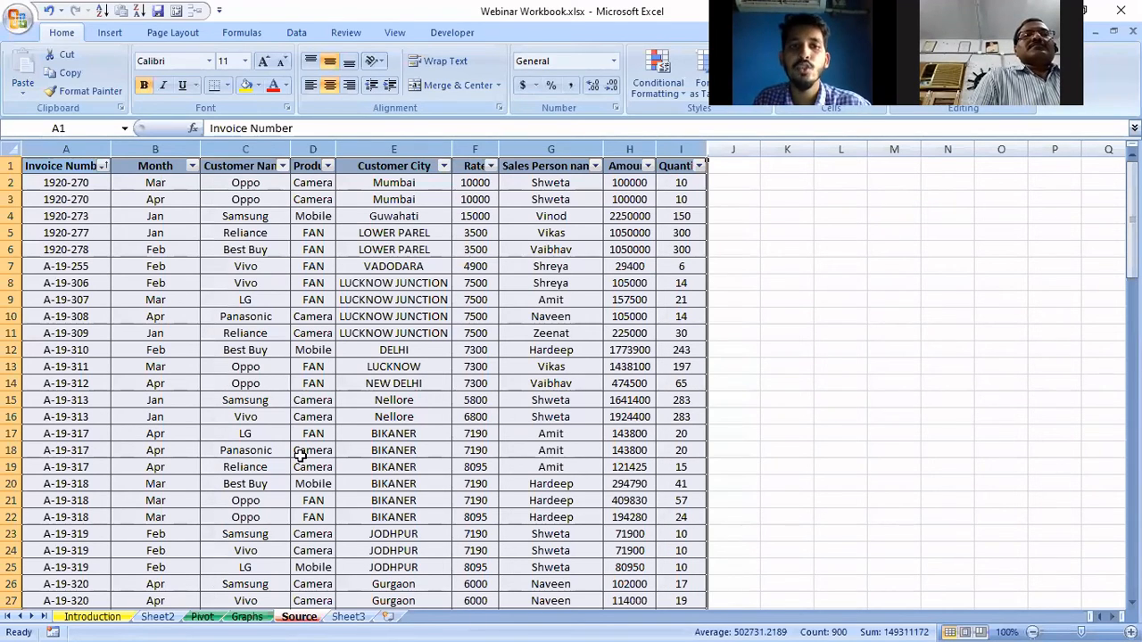
{"action": "scroll", "coordinate": [303, 455], "scroll_direction": "down", "scroll_amount": 6}
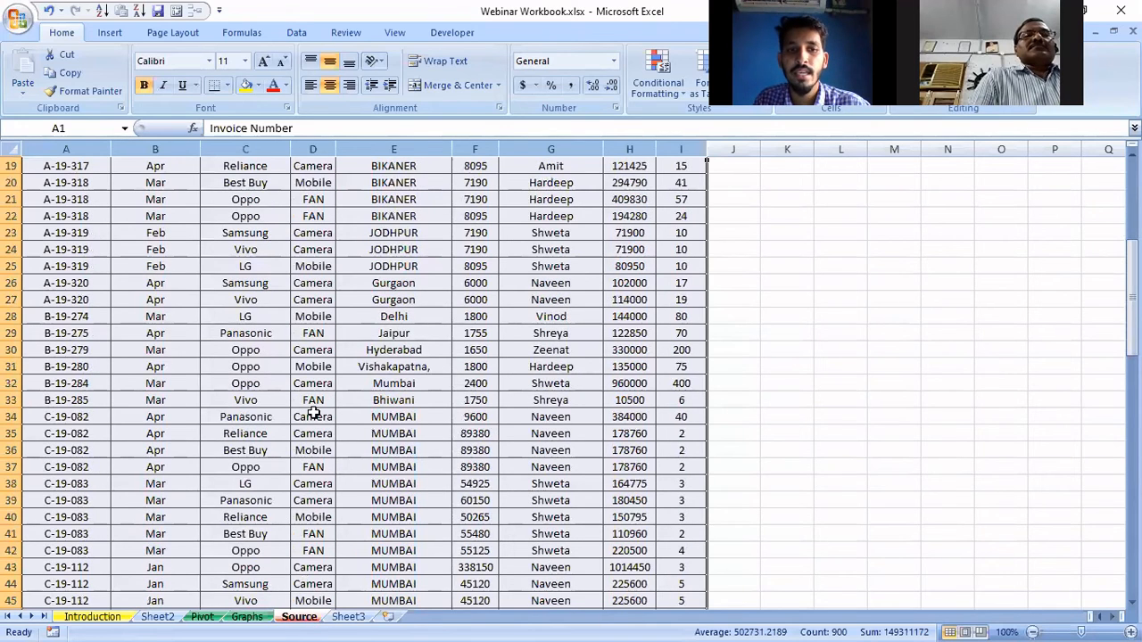
{"action": "scroll", "coordinate": [314, 412], "scroll_direction": "up", "scroll_amount": 6}
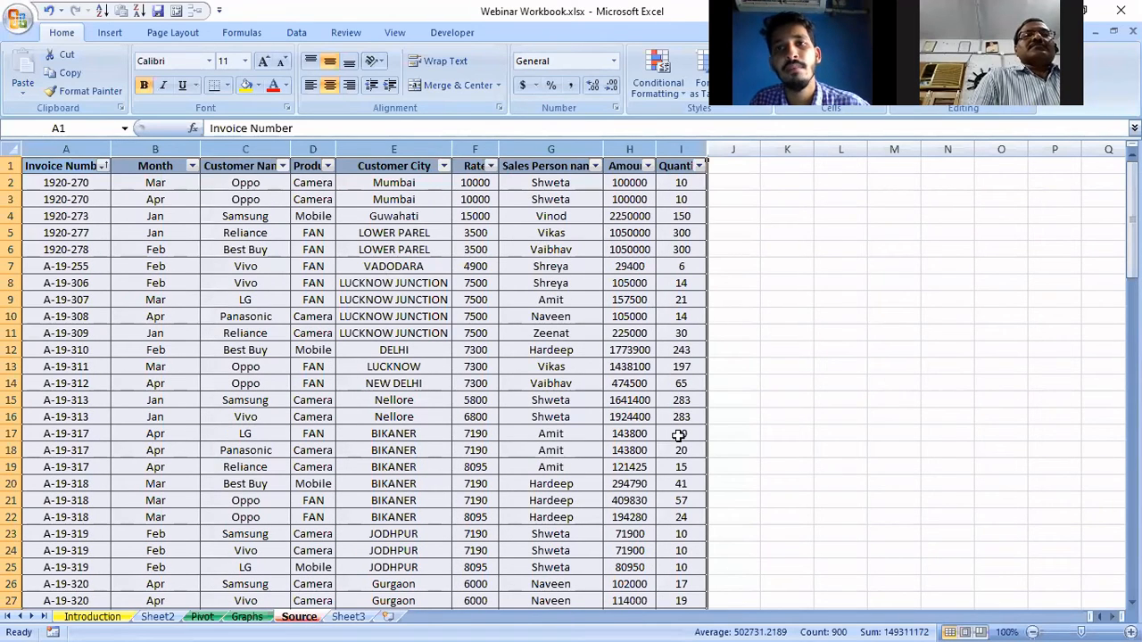
Create an empty PivotTable at cell A1 of Sheet3 from the range Source!$A$1:$I$100.
{"action": "left_click", "coordinate": [362, 617]}
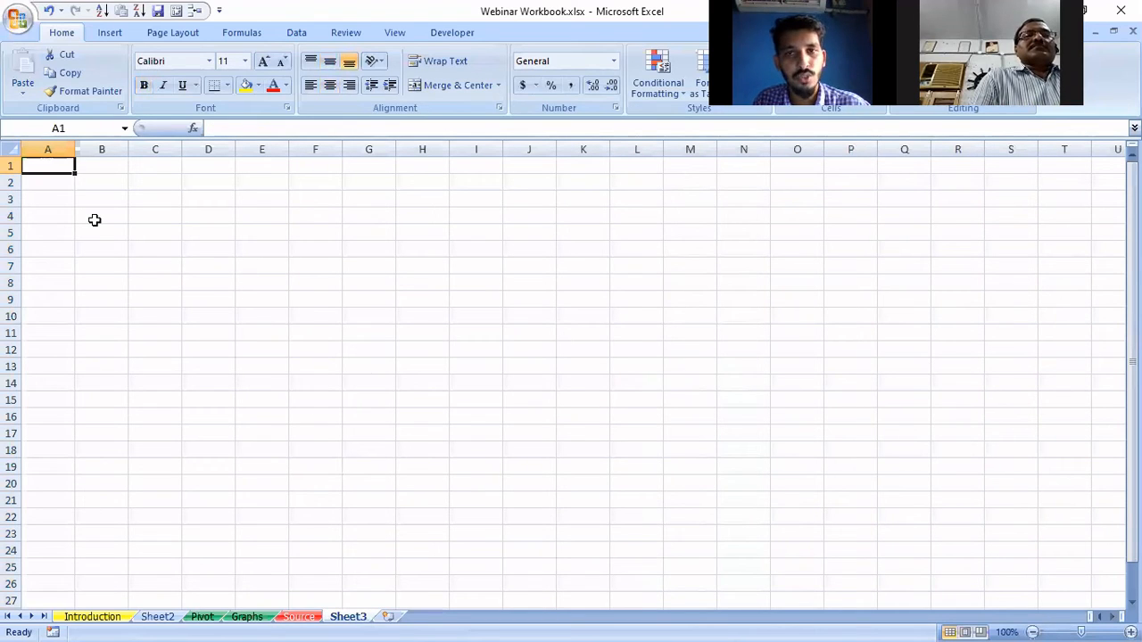
{"action": "left_click", "coordinate": [111, 32]}
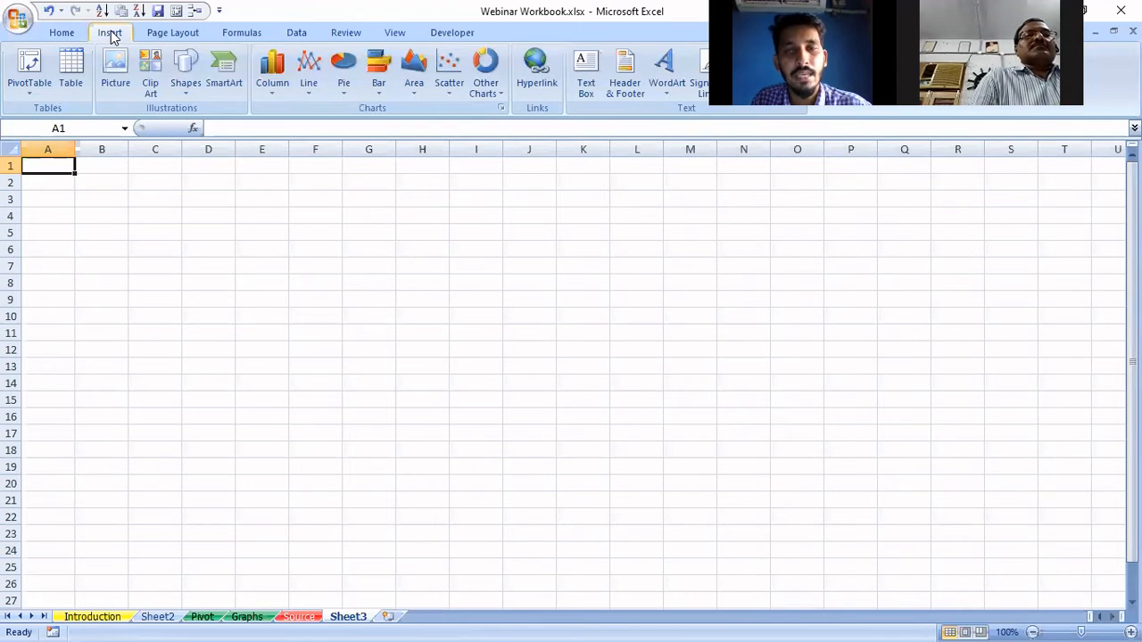
{"action": "left_click", "coordinate": [30, 85]}
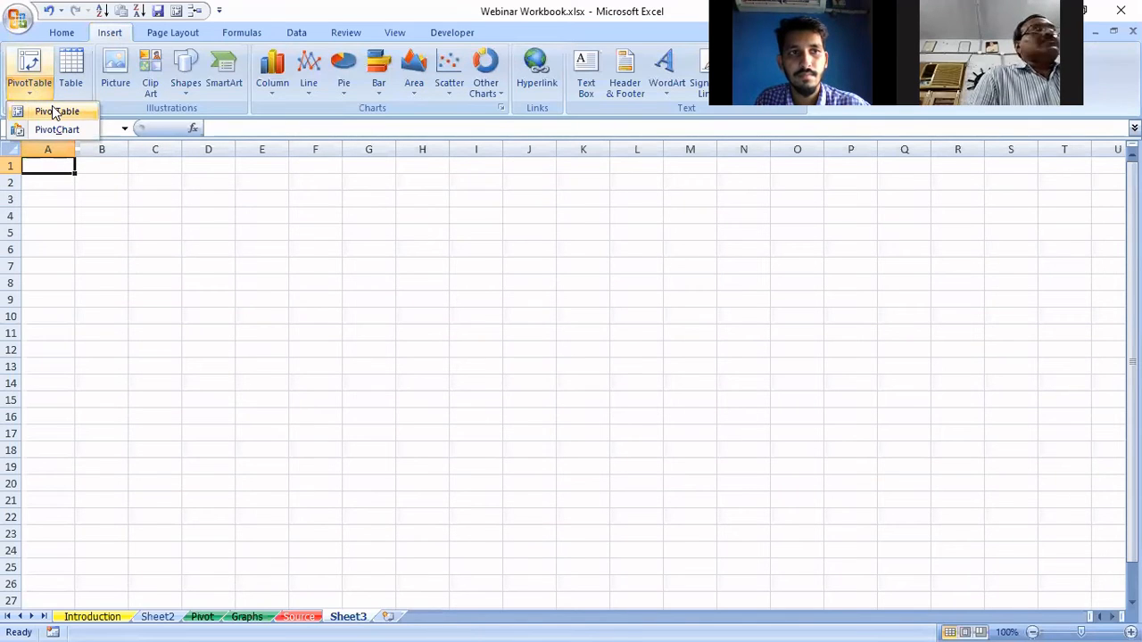
{"action": "left_click", "coordinate": [53, 110]}
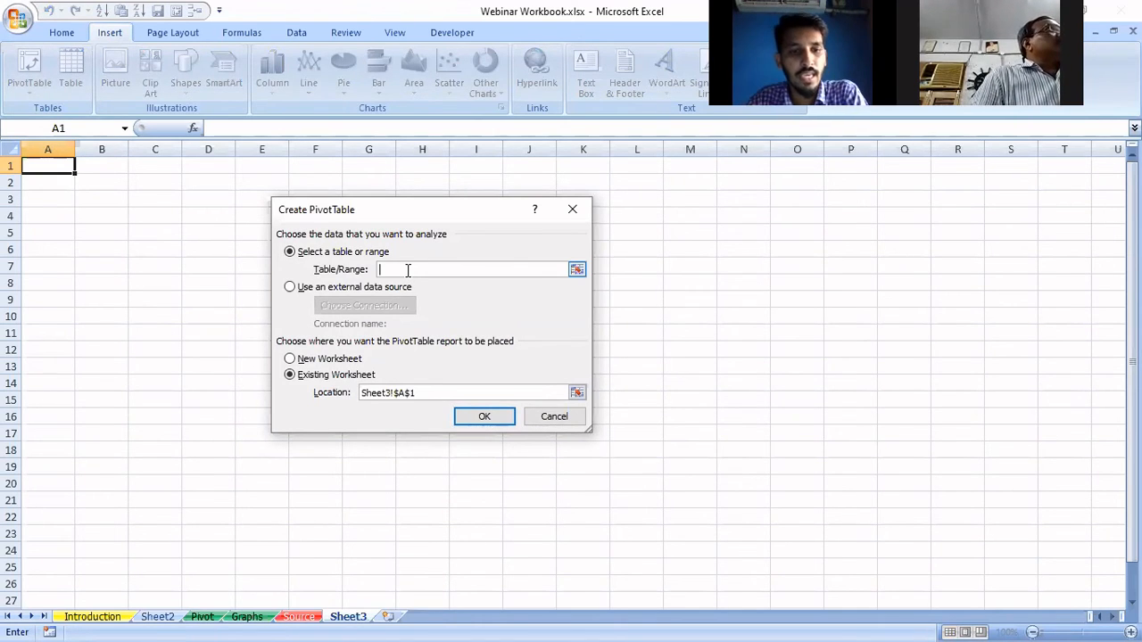
{"action": "left_click", "coordinate": [302, 616]}
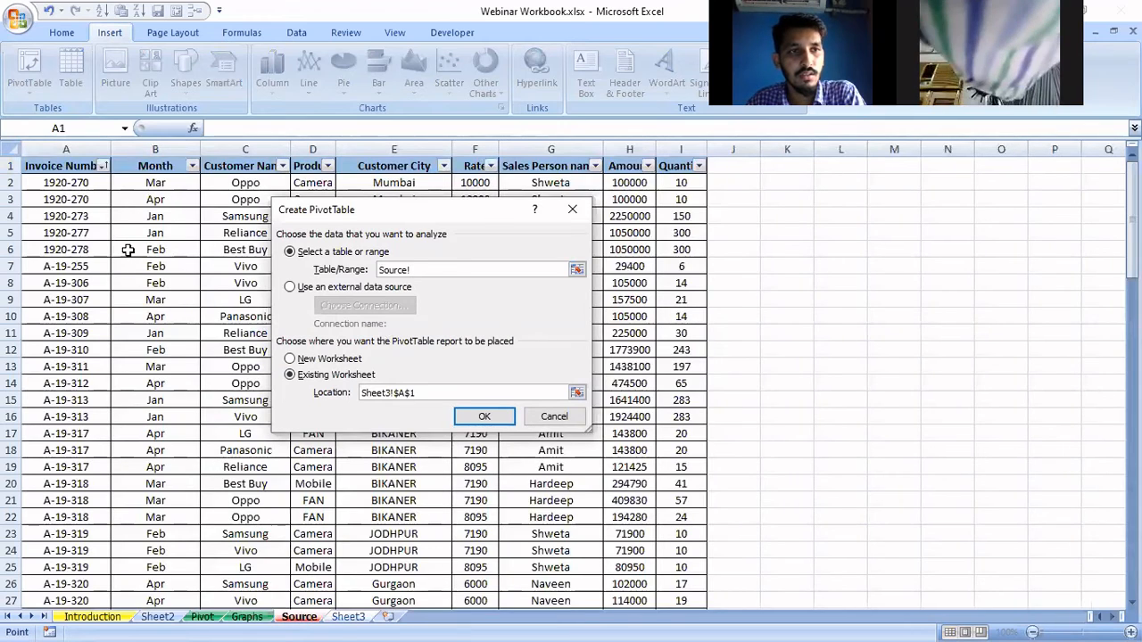
{"action": "key", "text": "ctrl+Home"}
{"action": "key", "text": "ctrl+shift+Right"}
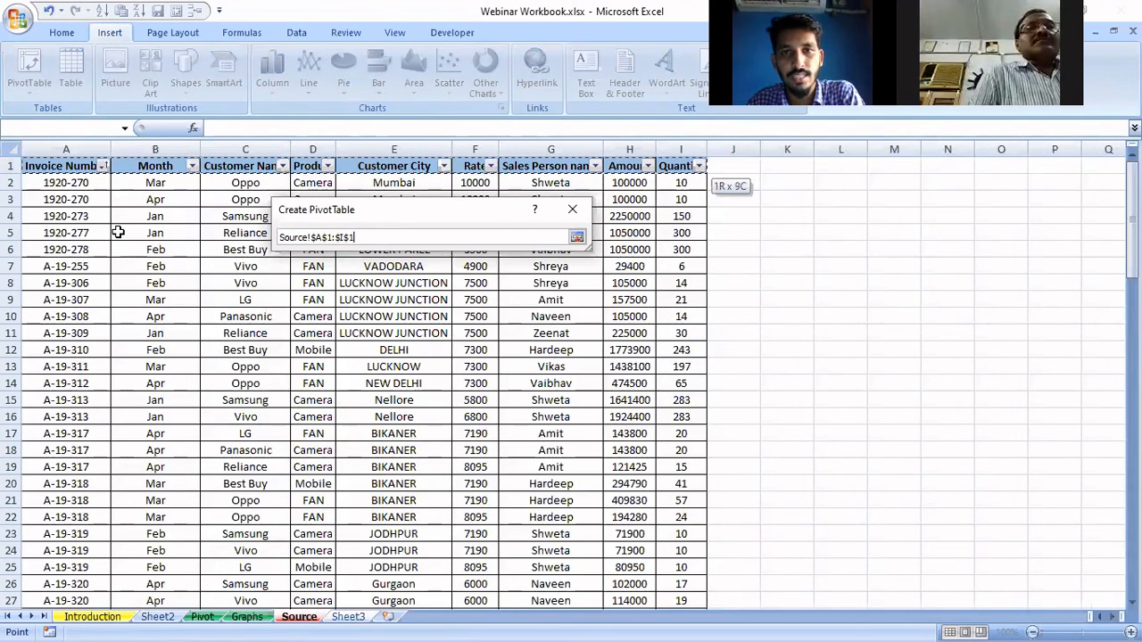
{"action": "key", "text": "ctrl+shift+Down"}
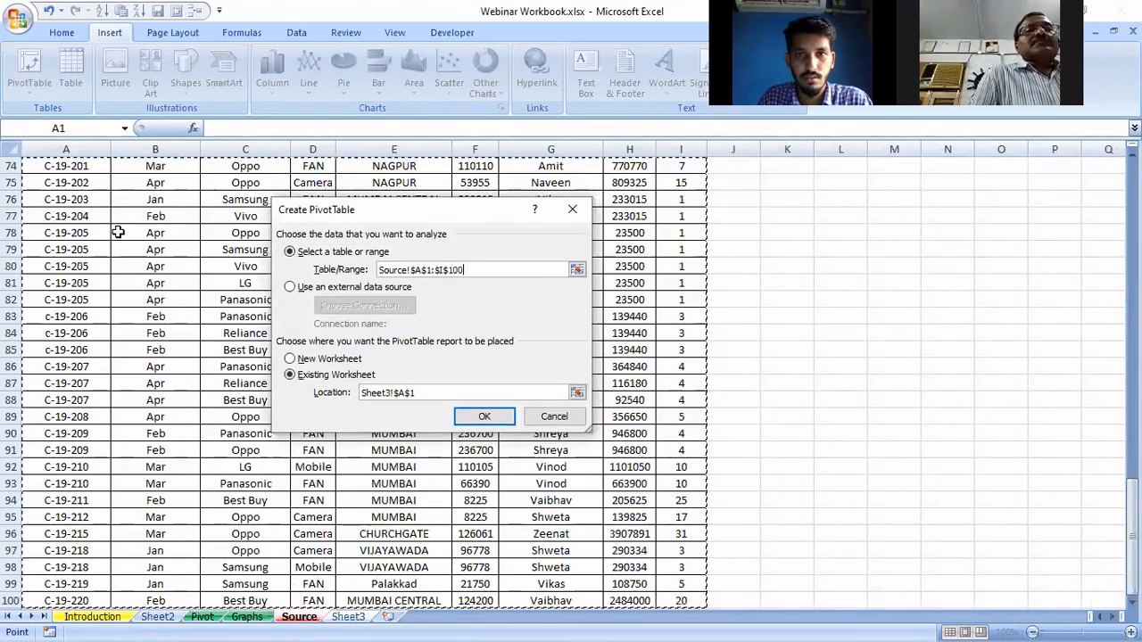
{"action": "left_click", "coordinate": [500, 417]}
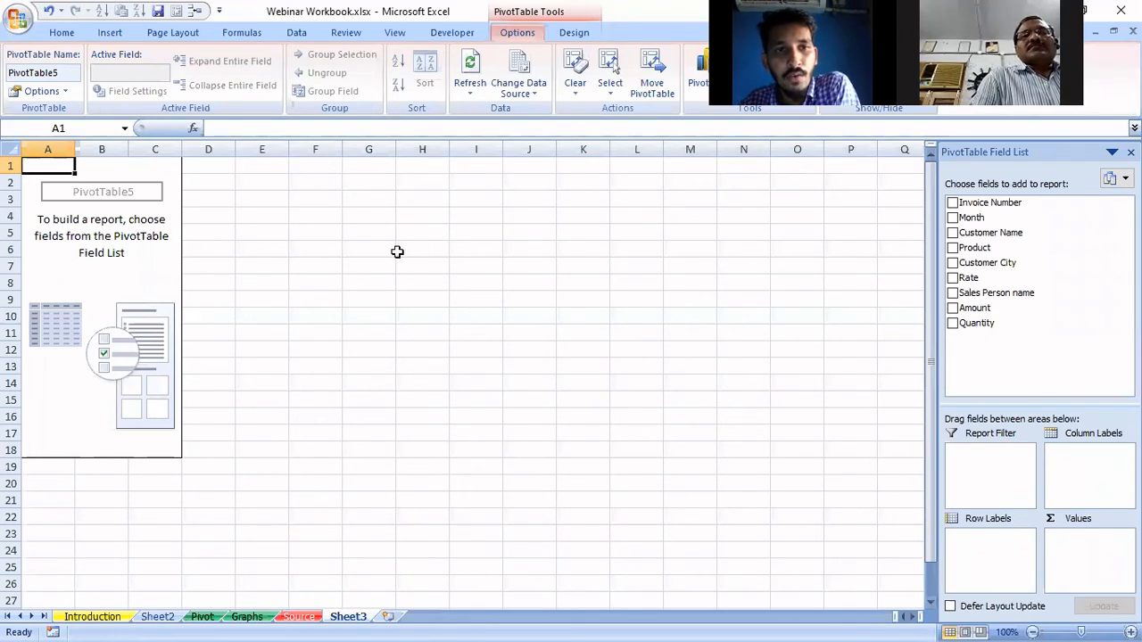
{"action": "left_click_drag", "start_coordinate": [320, 250], "coordinate": [703, 257]}
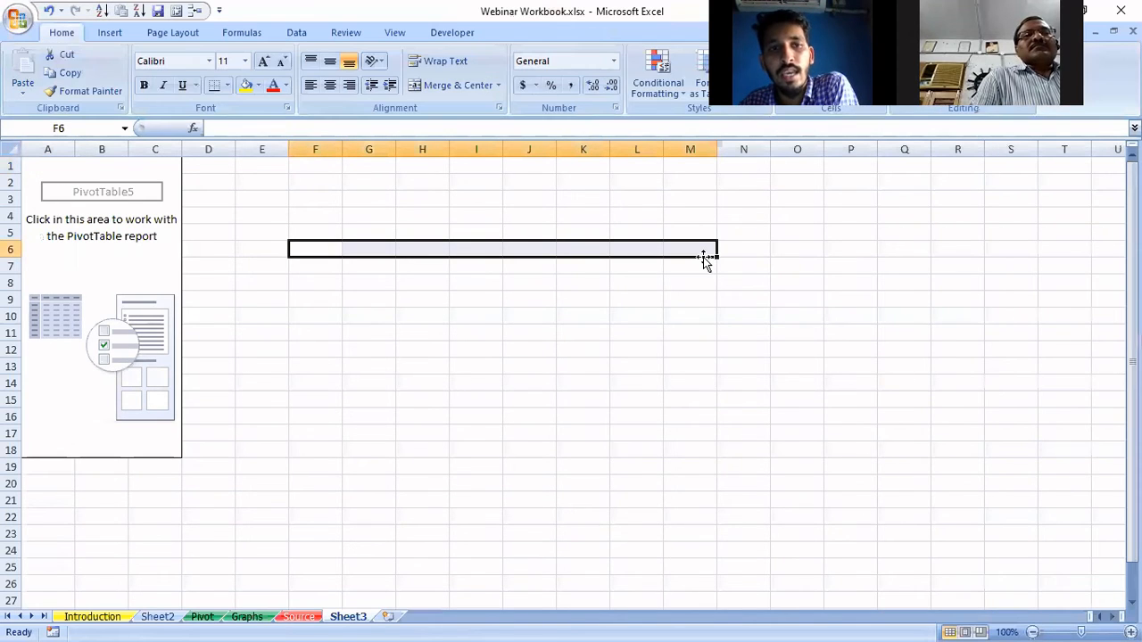
Build the PivotTable on Sheet3 with Customer Name as row labels and Amount as the summed values.
{"action": "left_click", "coordinate": [89, 225]}
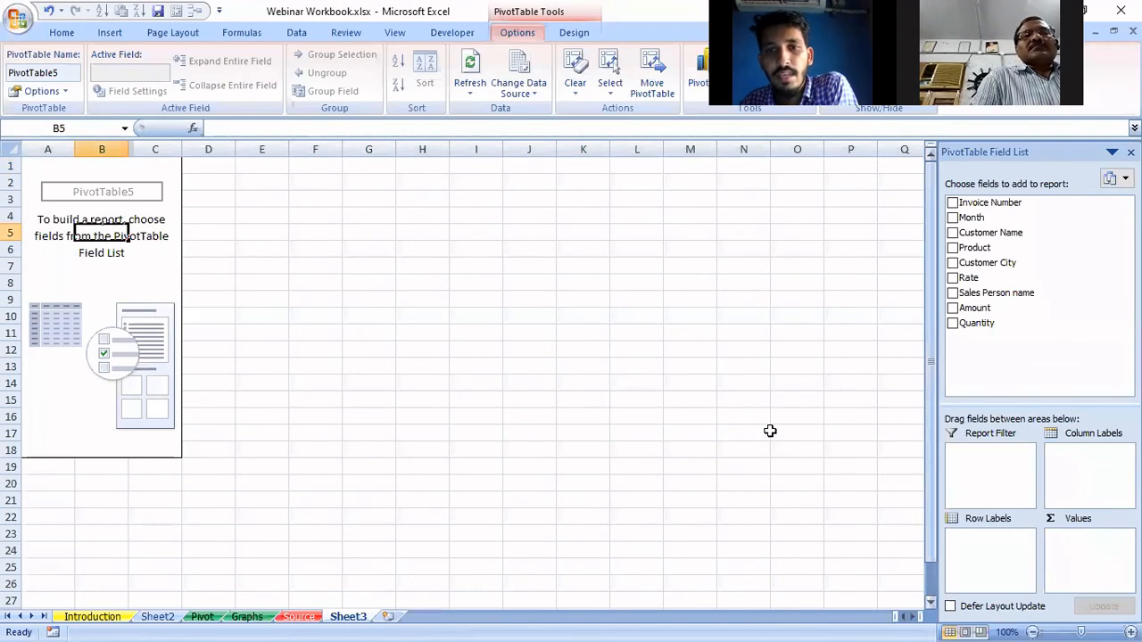
{"action": "left_click_drag", "start_coordinate": [683, 265], "coordinate": [707, 507]}
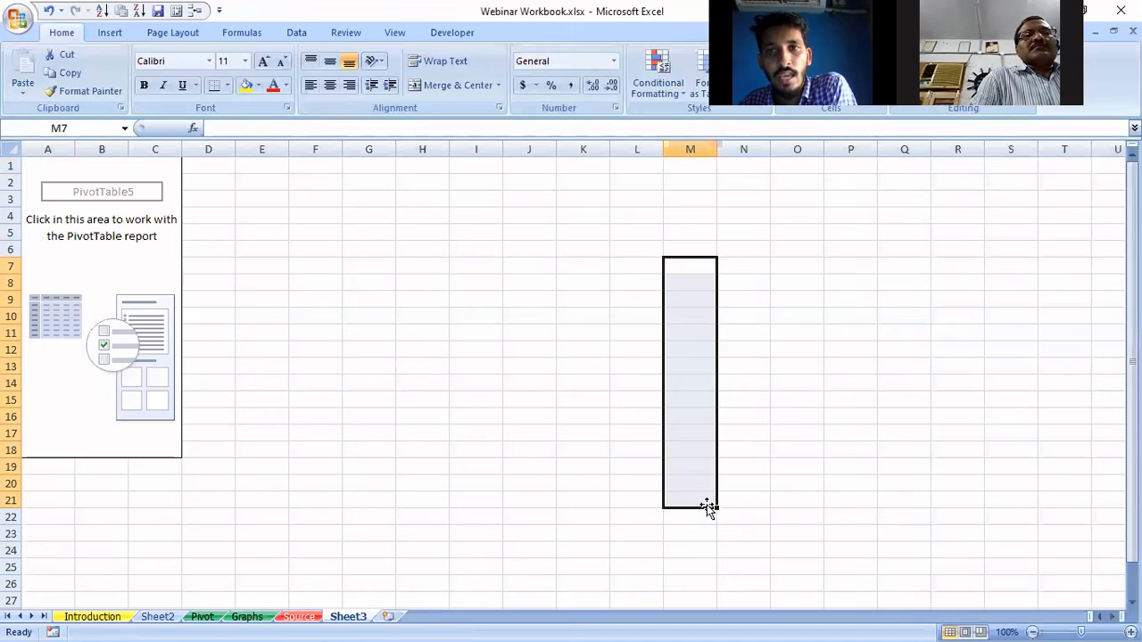
{"action": "left_click", "coordinate": [63, 334]}
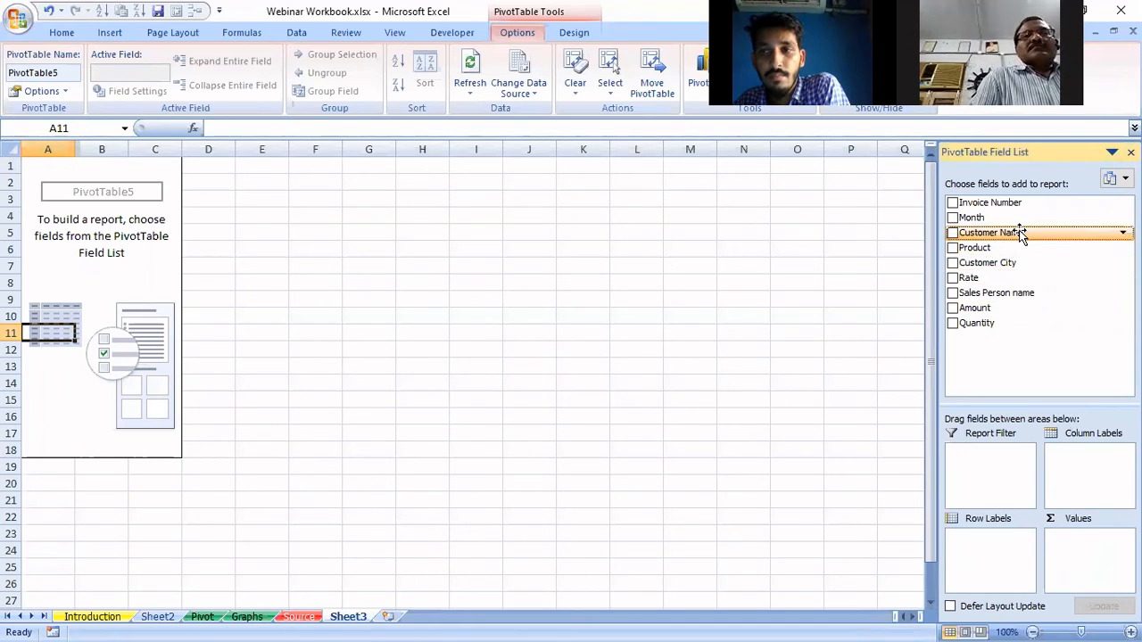
{"action": "left_click_drag", "start_coordinate": [1020, 232], "coordinate": [989, 551]}
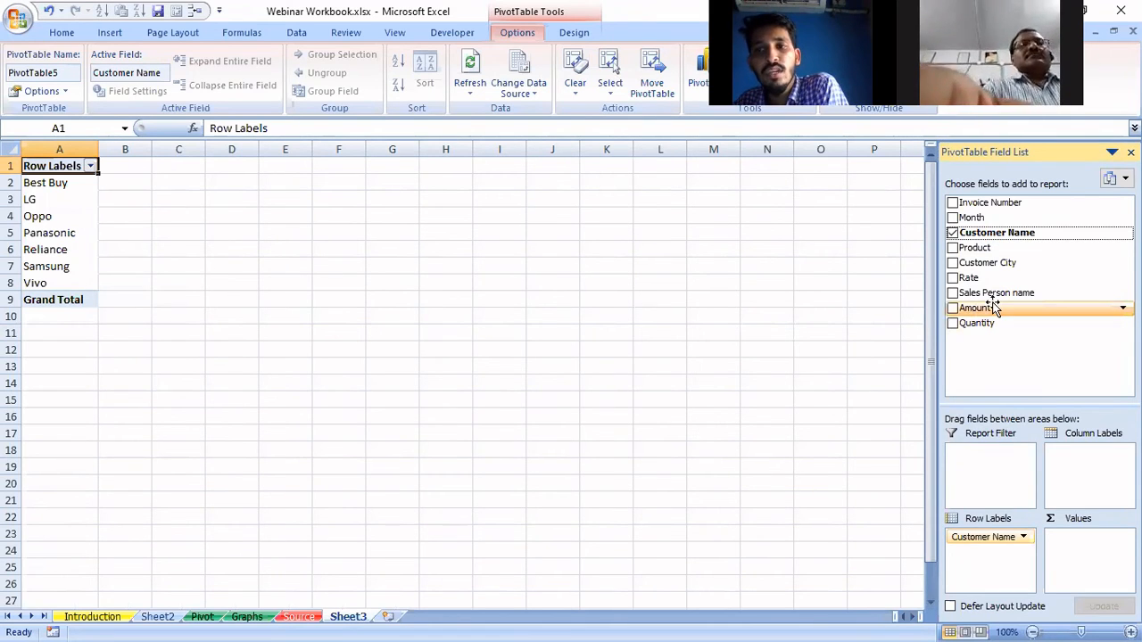
{"action": "left_click_drag", "start_coordinate": [1008, 307], "coordinate": [1075, 539]}
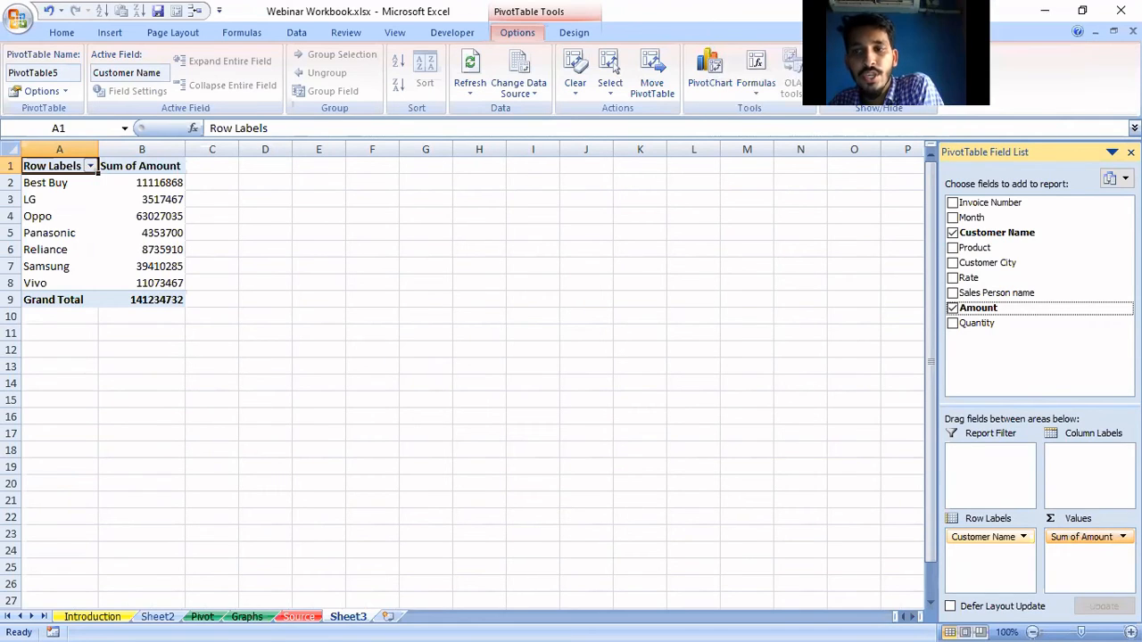
Summarize the PivotTable's Amount values by Average, and add Quantity as a second value field.
{"action": "left_click", "coordinate": [1081, 536]}
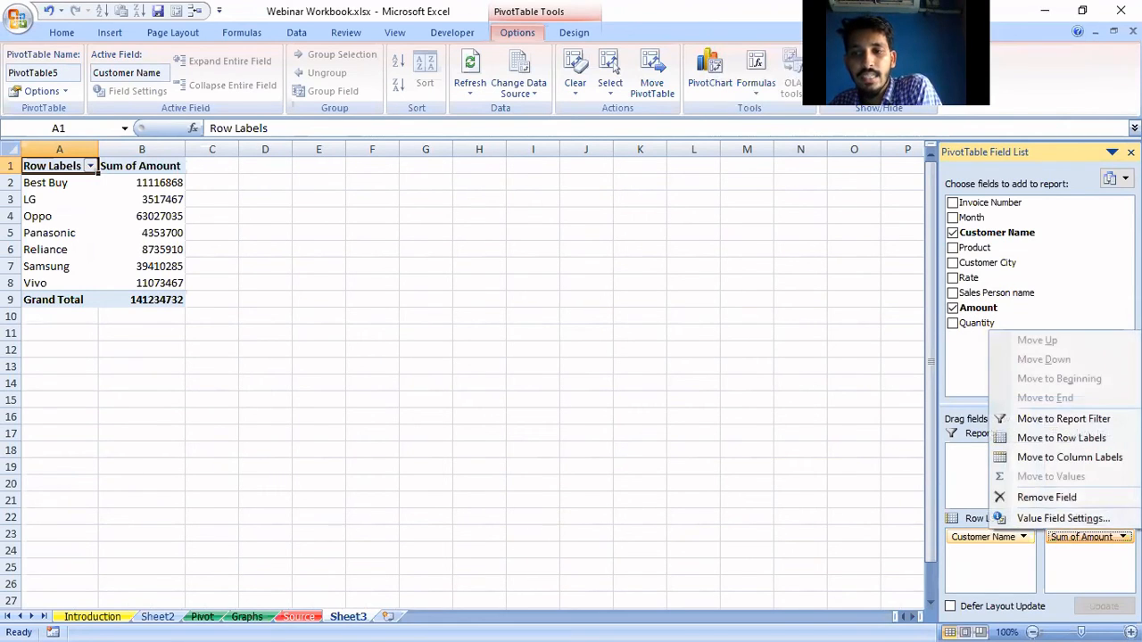
{"action": "left_click", "coordinate": [1048, 520]}
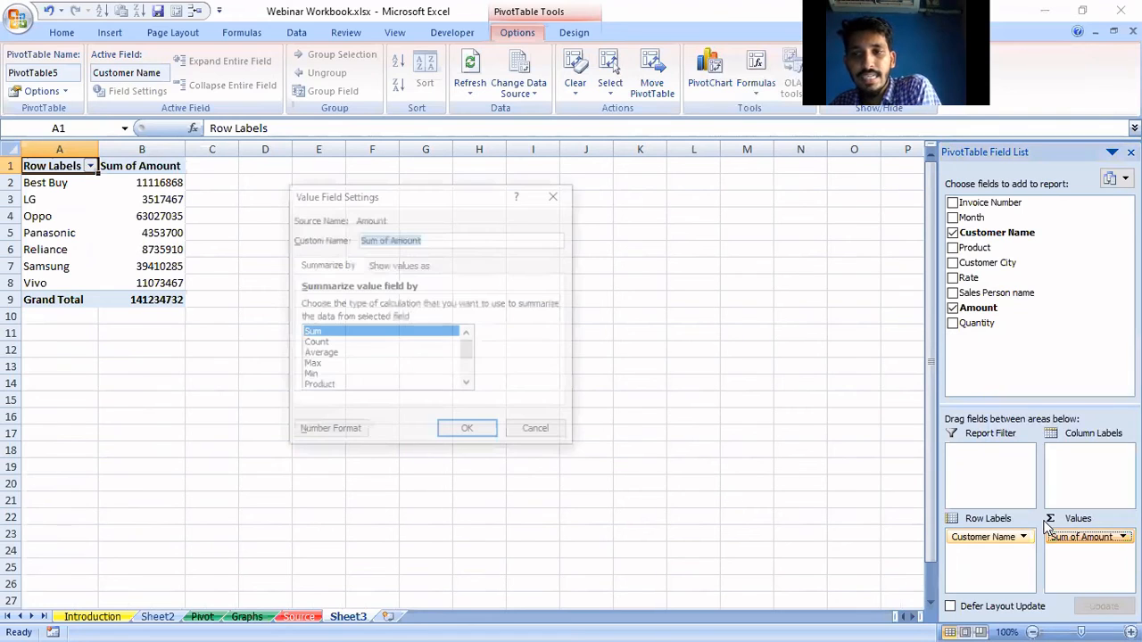
{"action": "left_click", "coordinate": [311, 355]}
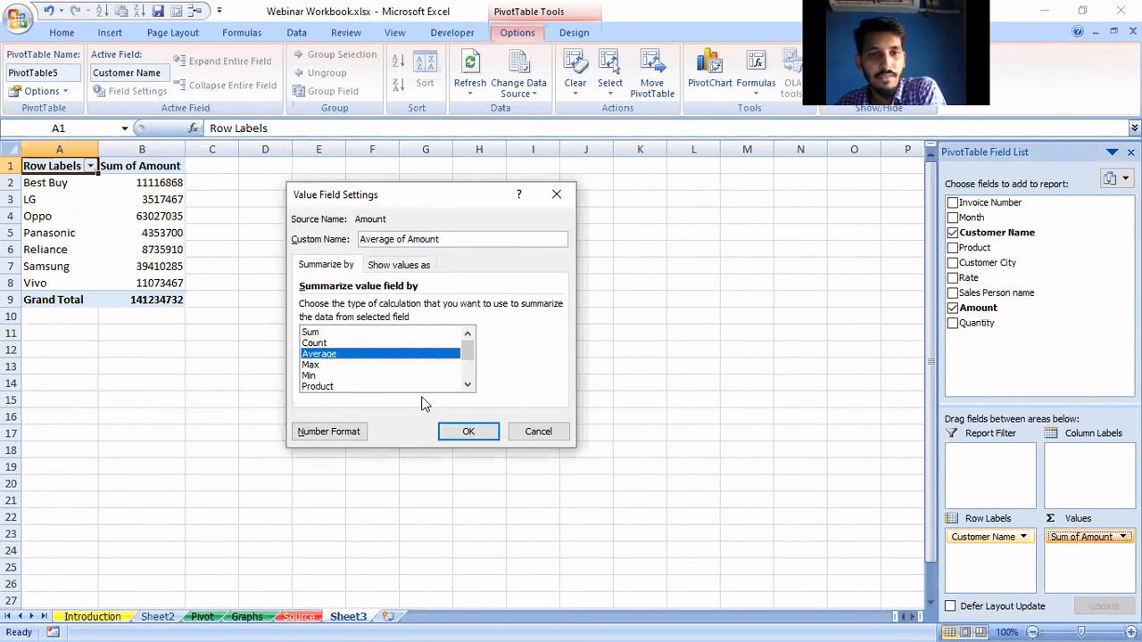
{"action": "left_click", "coordinate": [455, 431]}
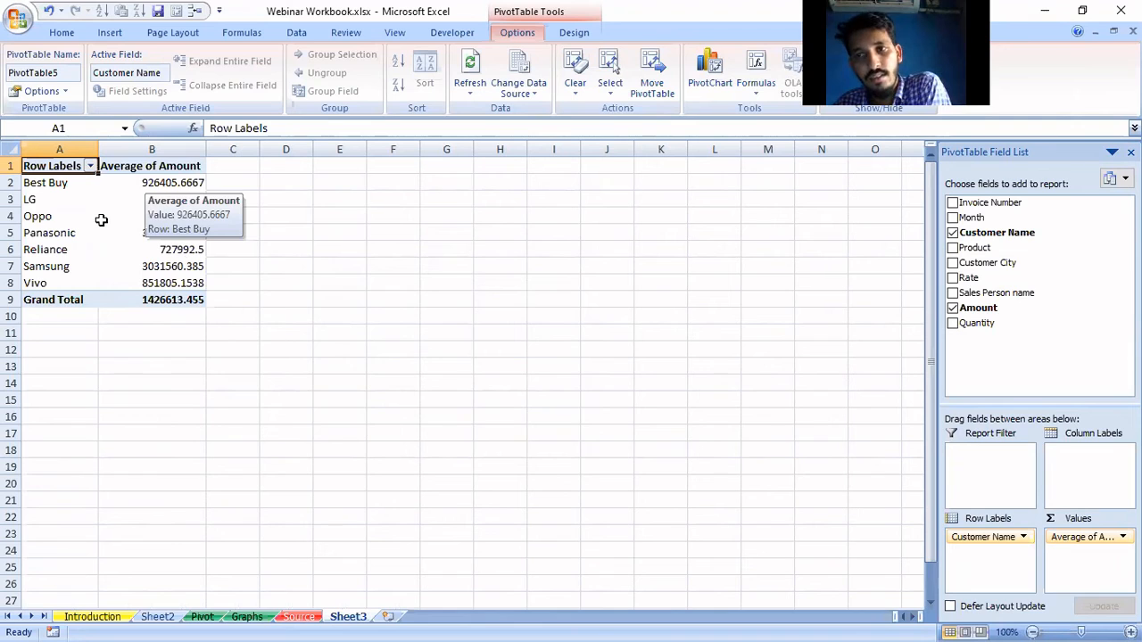
{"action": "left_click_drag", "start_coordinate": [976, 323], "coordinate": [1104, 564]}
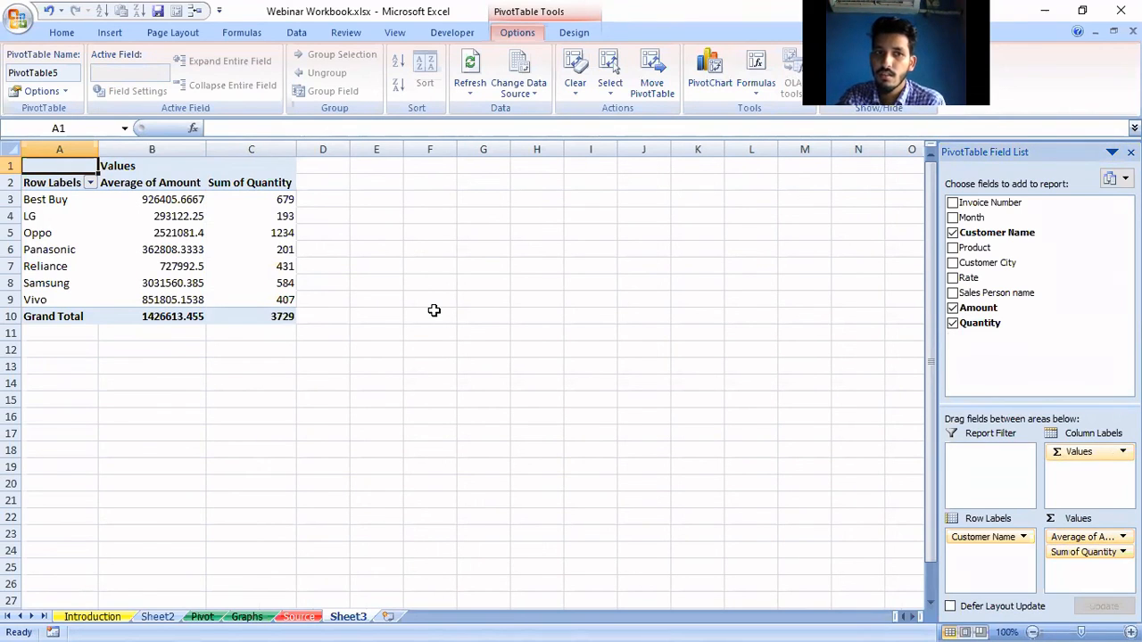
Review the summary functions and value display options for the Quantity field, close its settings without changes, and open the Source sheet.
{"action": "left_click", "coordinate": [1085, 551]}
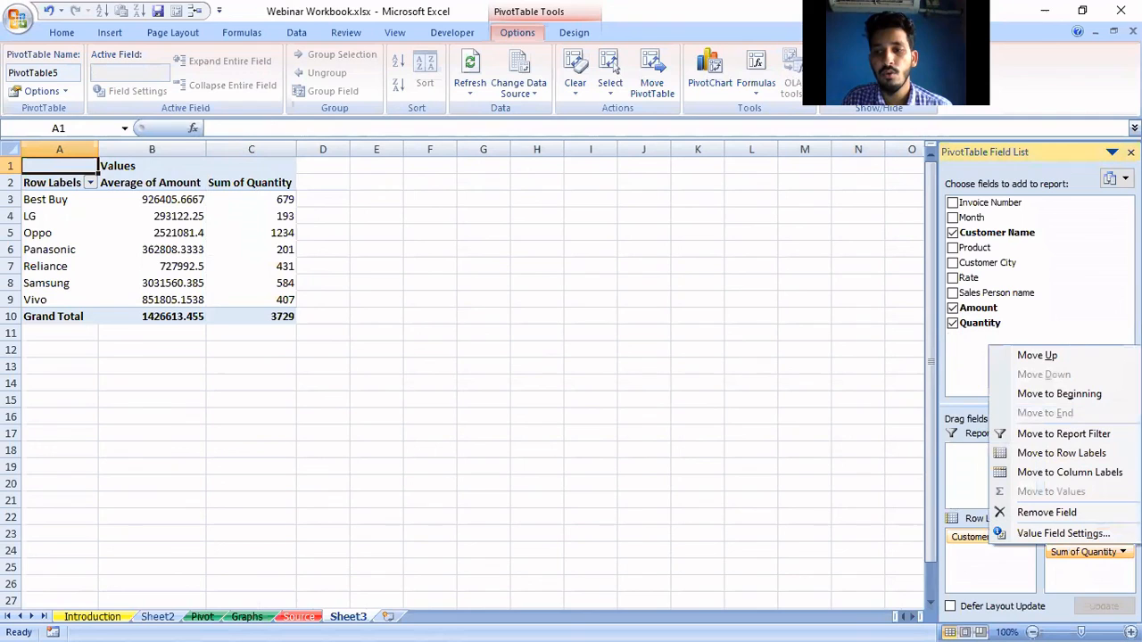
{"action": "left_click", "coordinate": [1090, 535]}
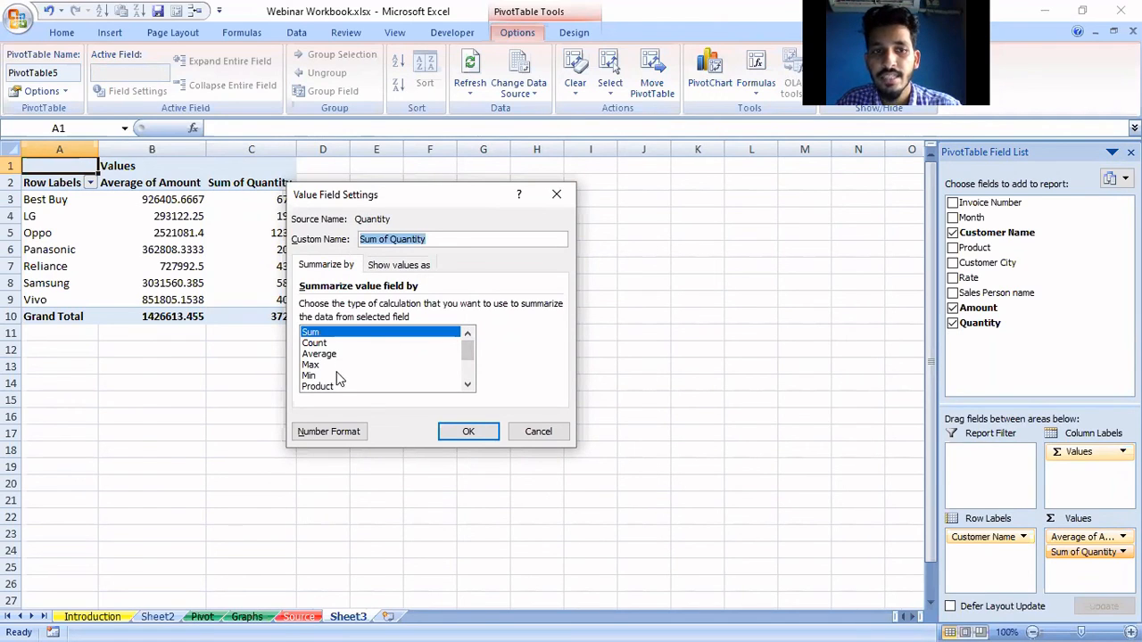
{"action": "left_click_drag", "start_coordinate": [468, 351], "coordinate": [474, 371]}
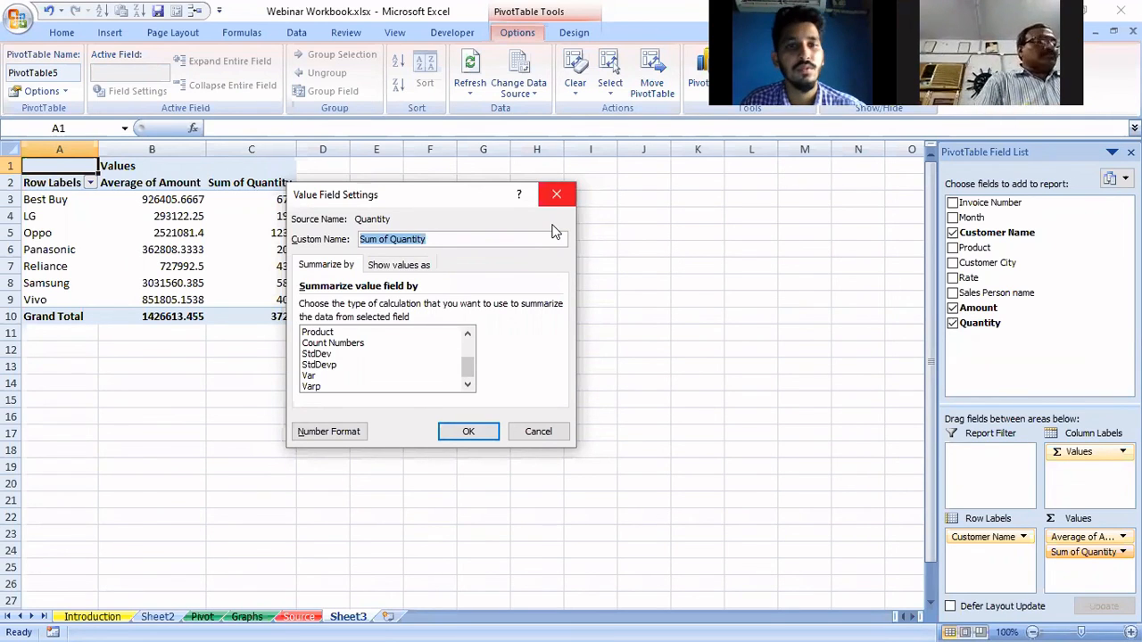
{"action": "left_click", "coordinate": [419, 265]}
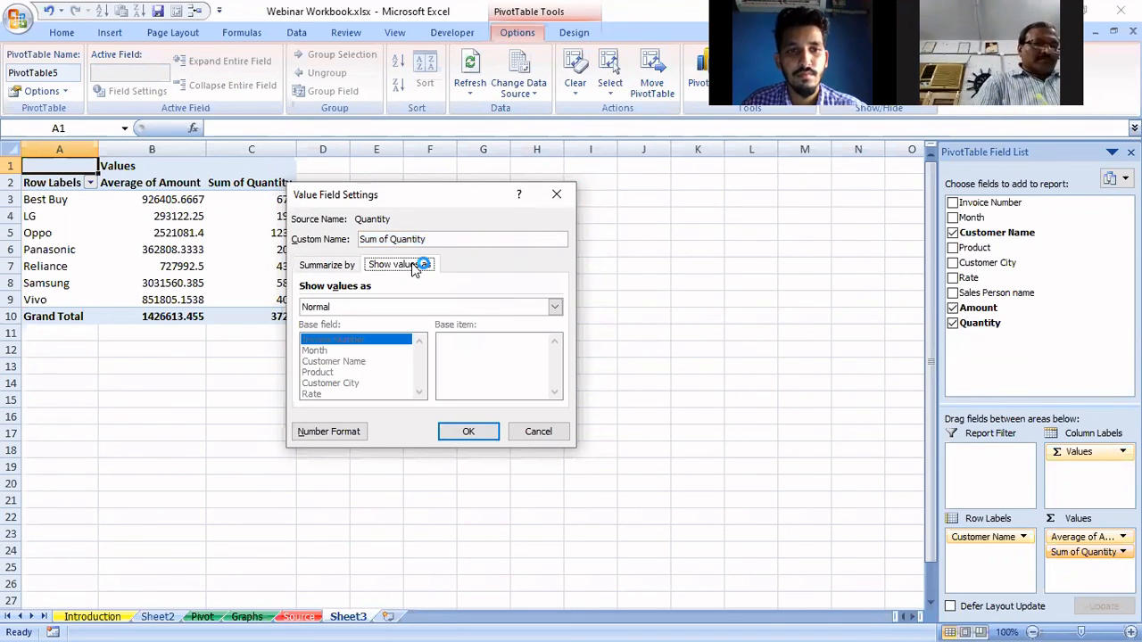
{"action": "key", "text": "Escape"}
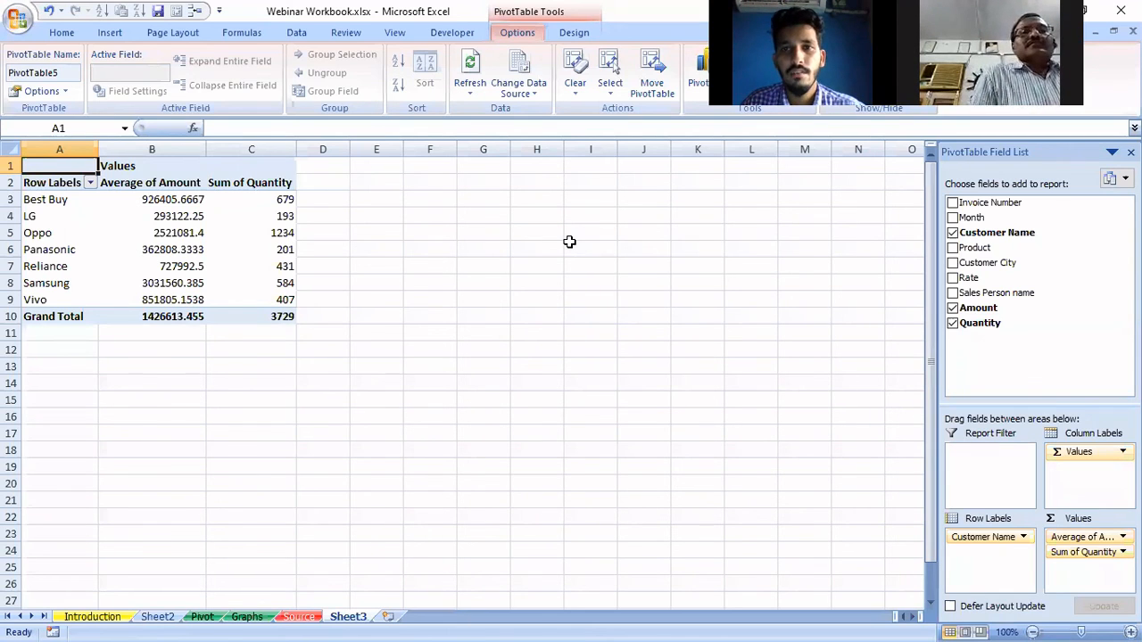
{"action": "left_click", "coordinate": [299, 616]}
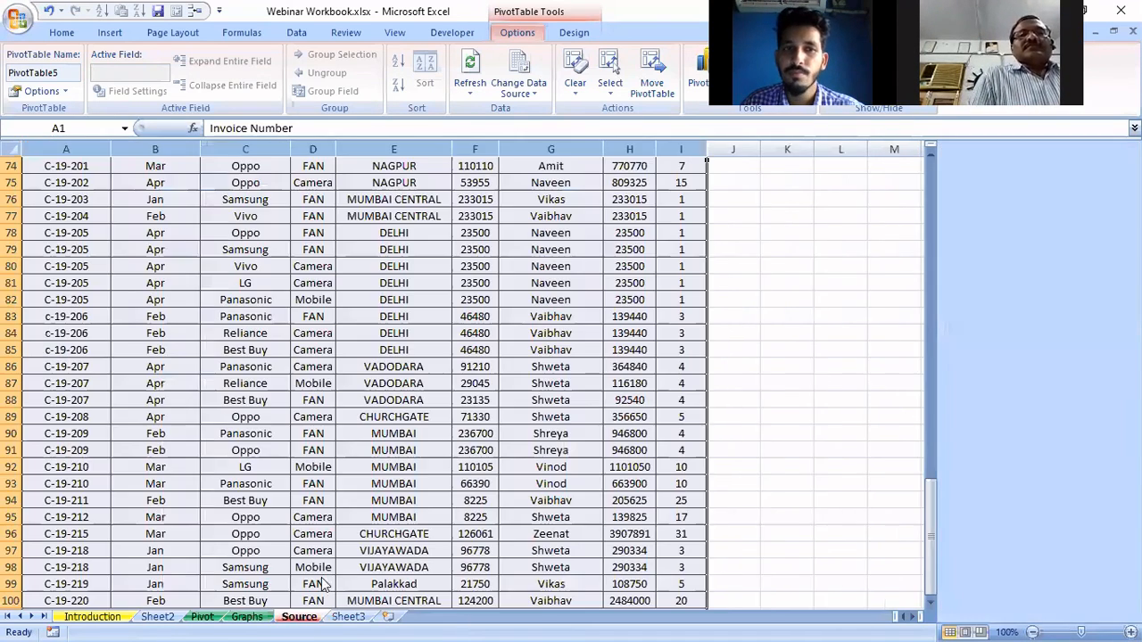